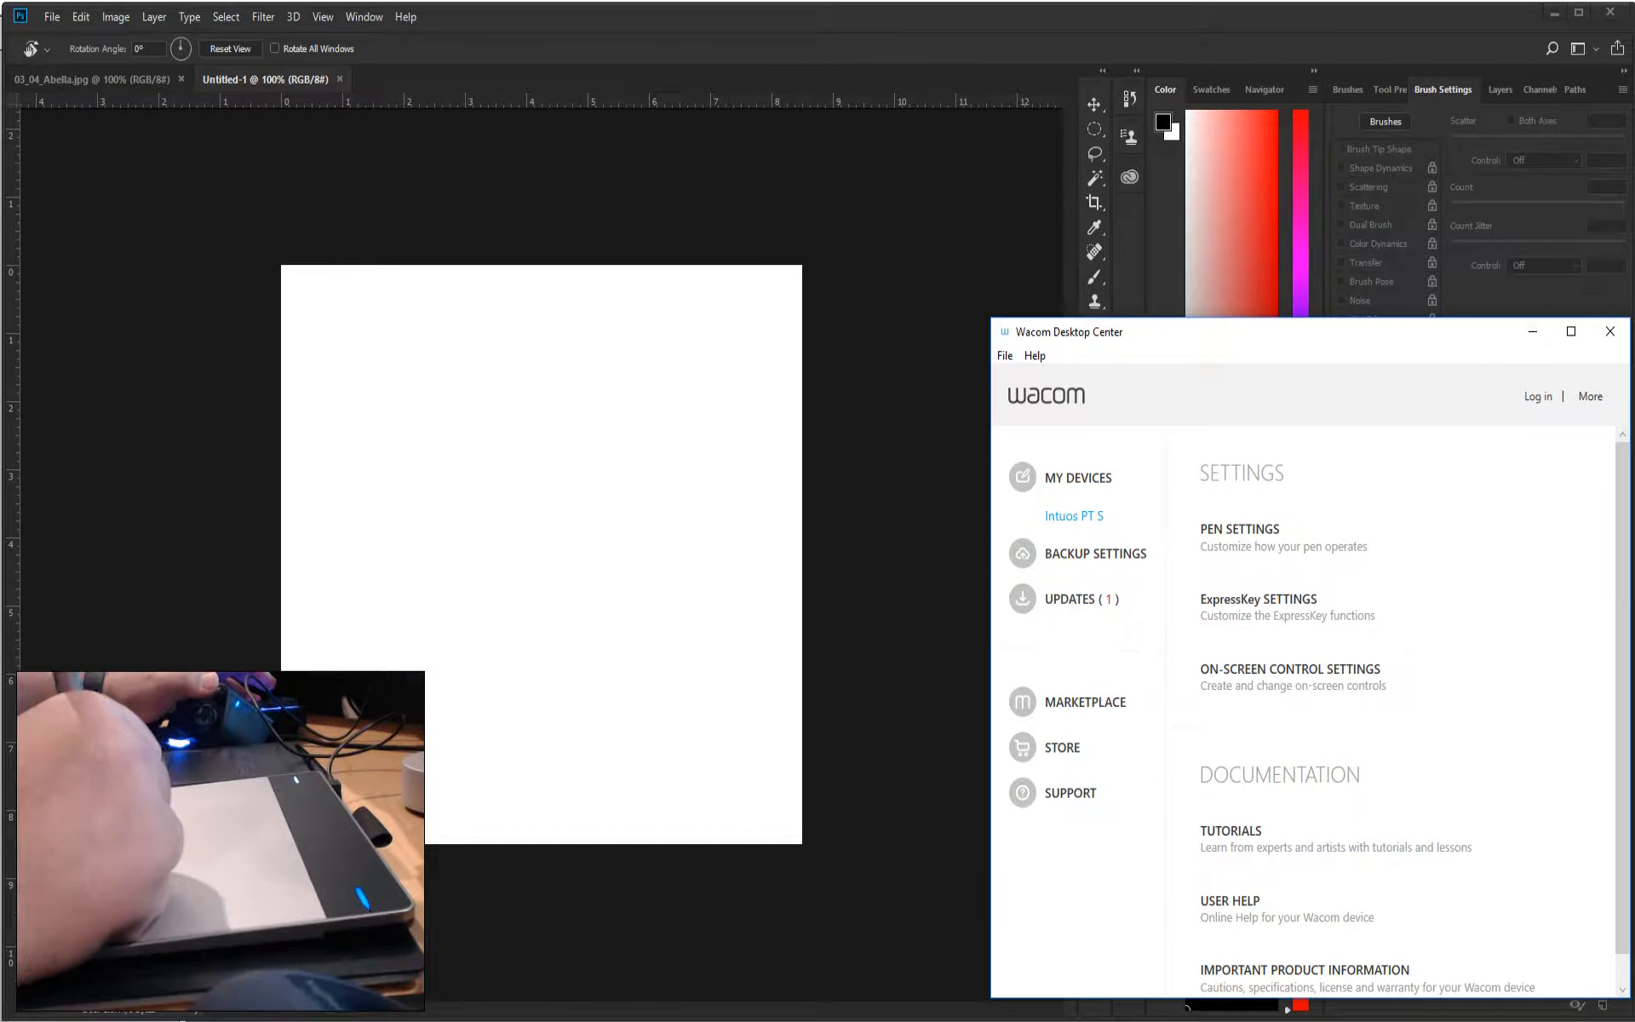
Open the Intuos PT S tablet properties, compare the device and application profiles, and select the Photoshop pen profile.
click(1074, 515)
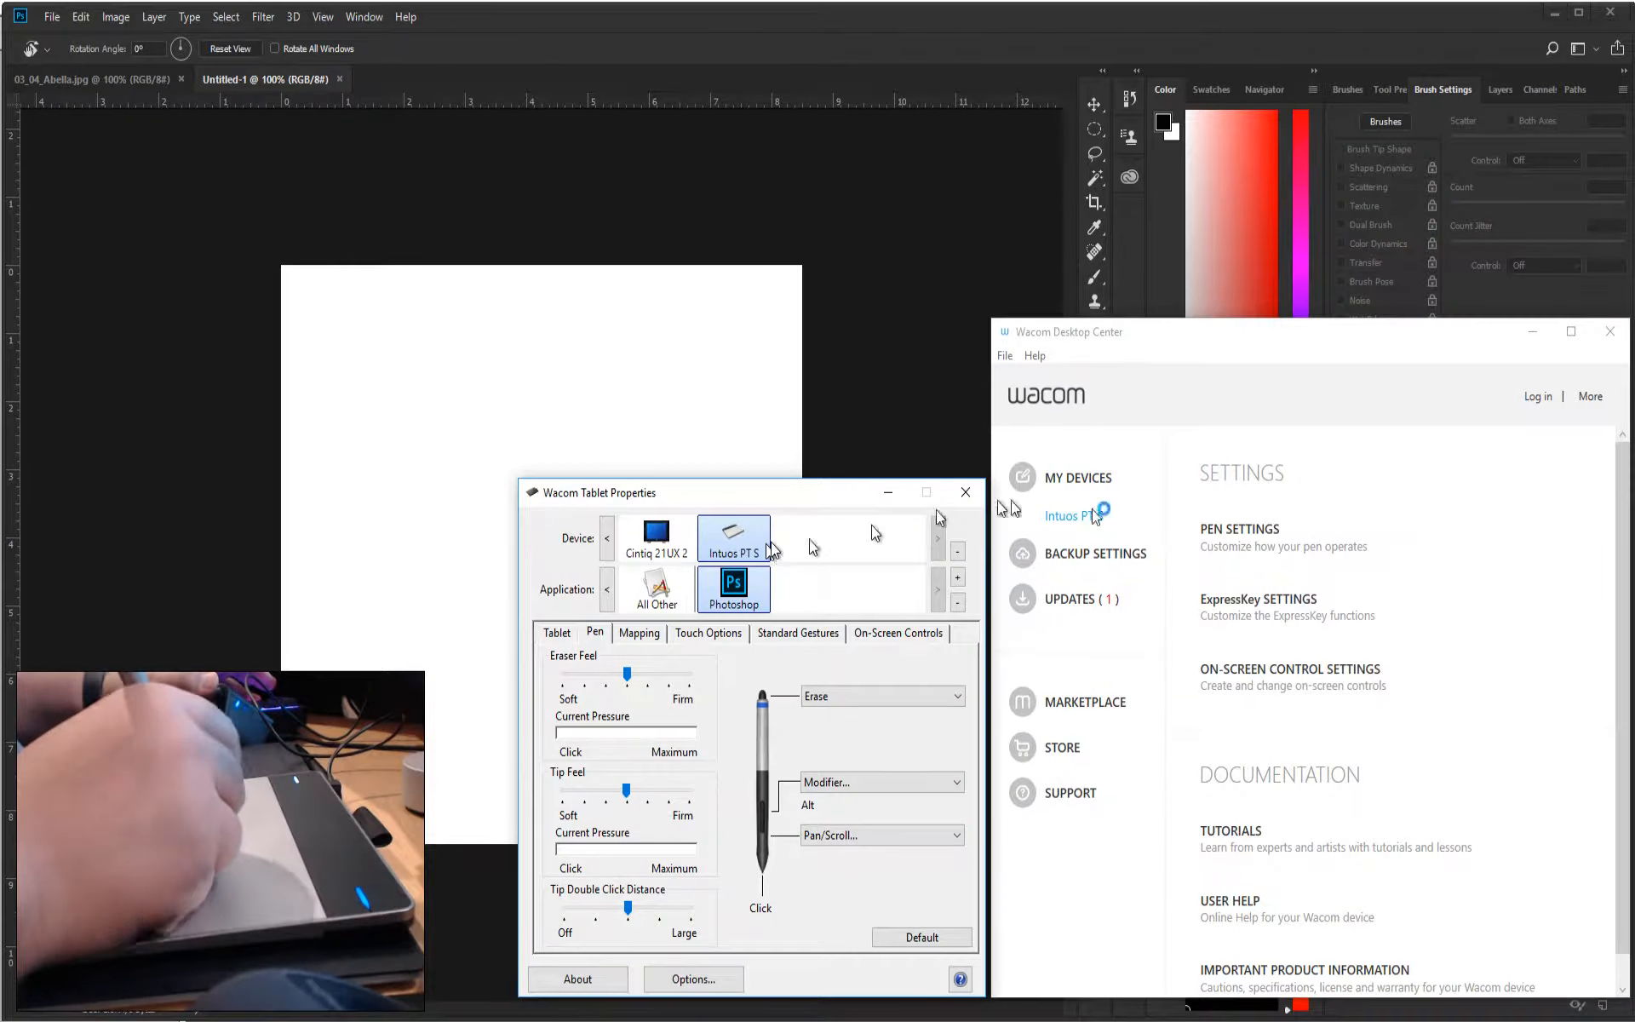
click(1533, 331)
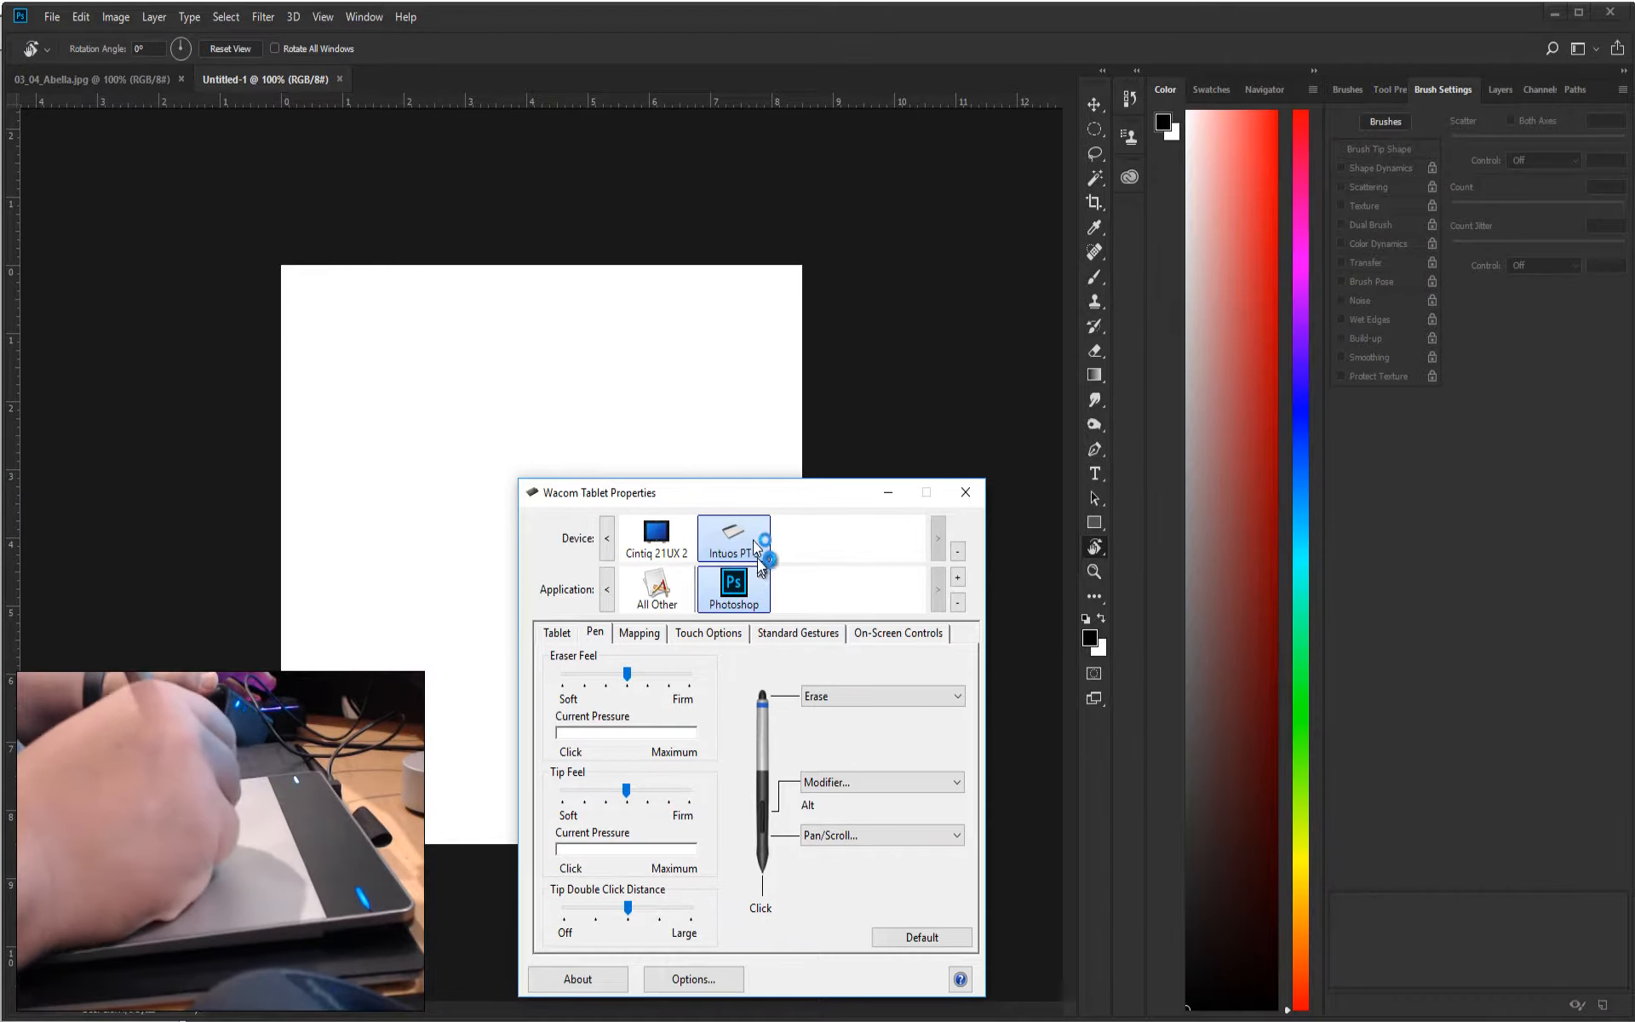
click(663, 545)
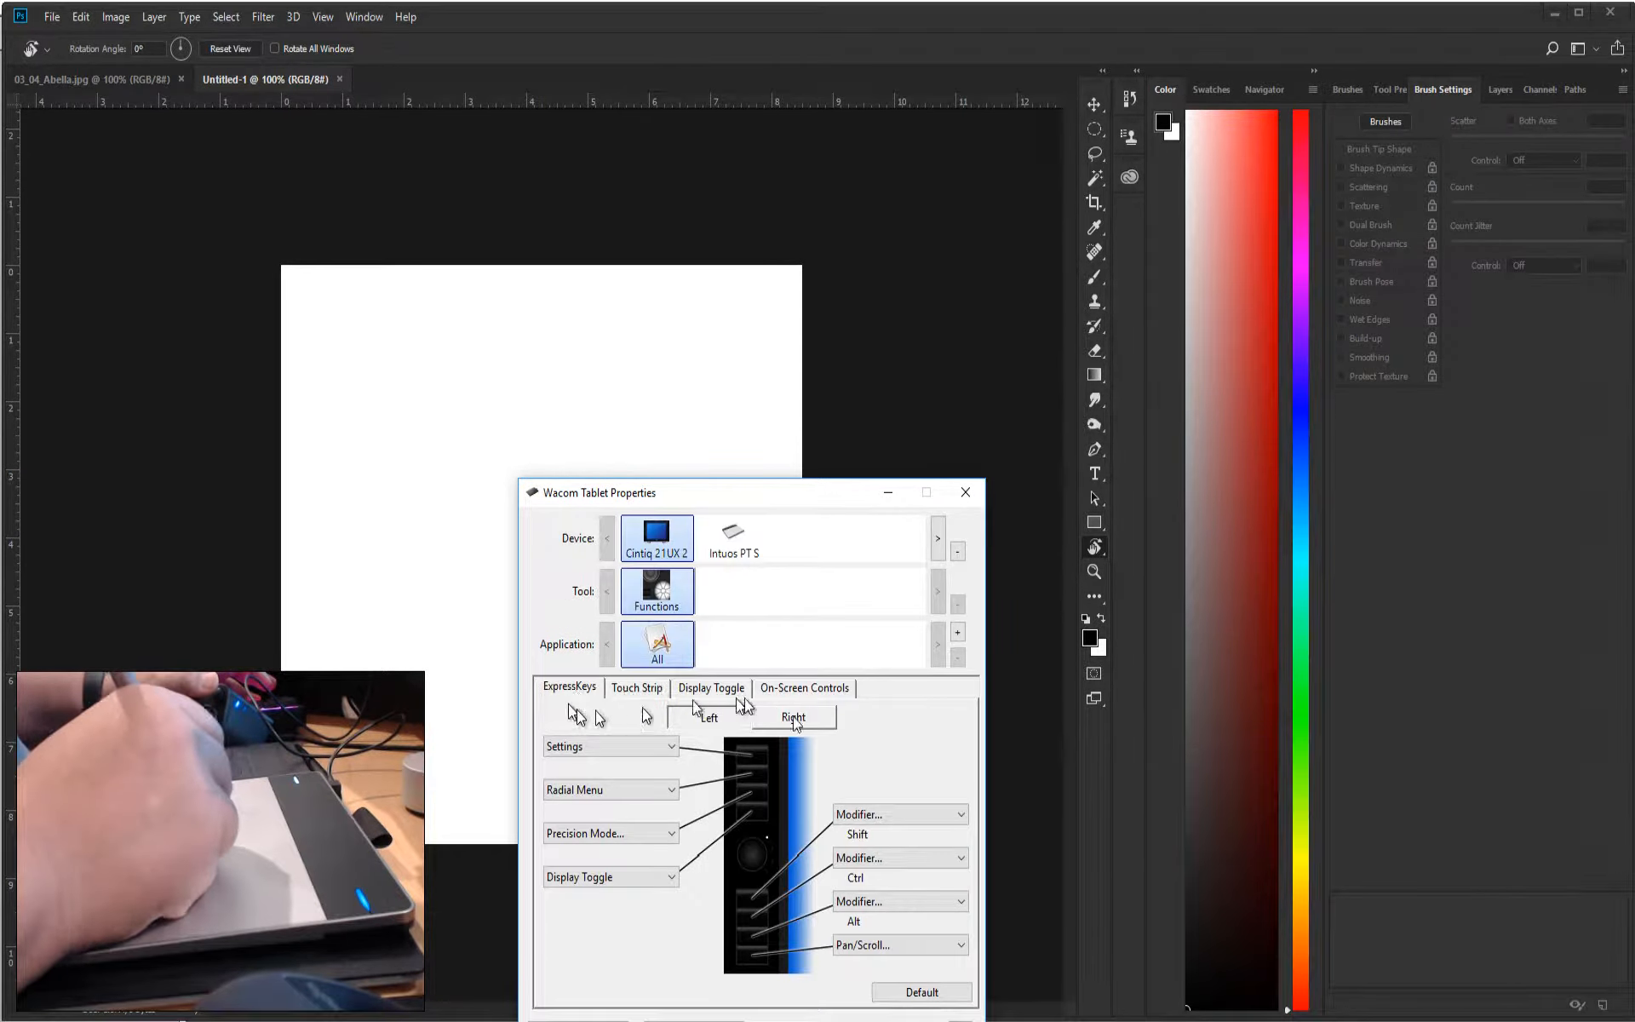
click(735, 541)
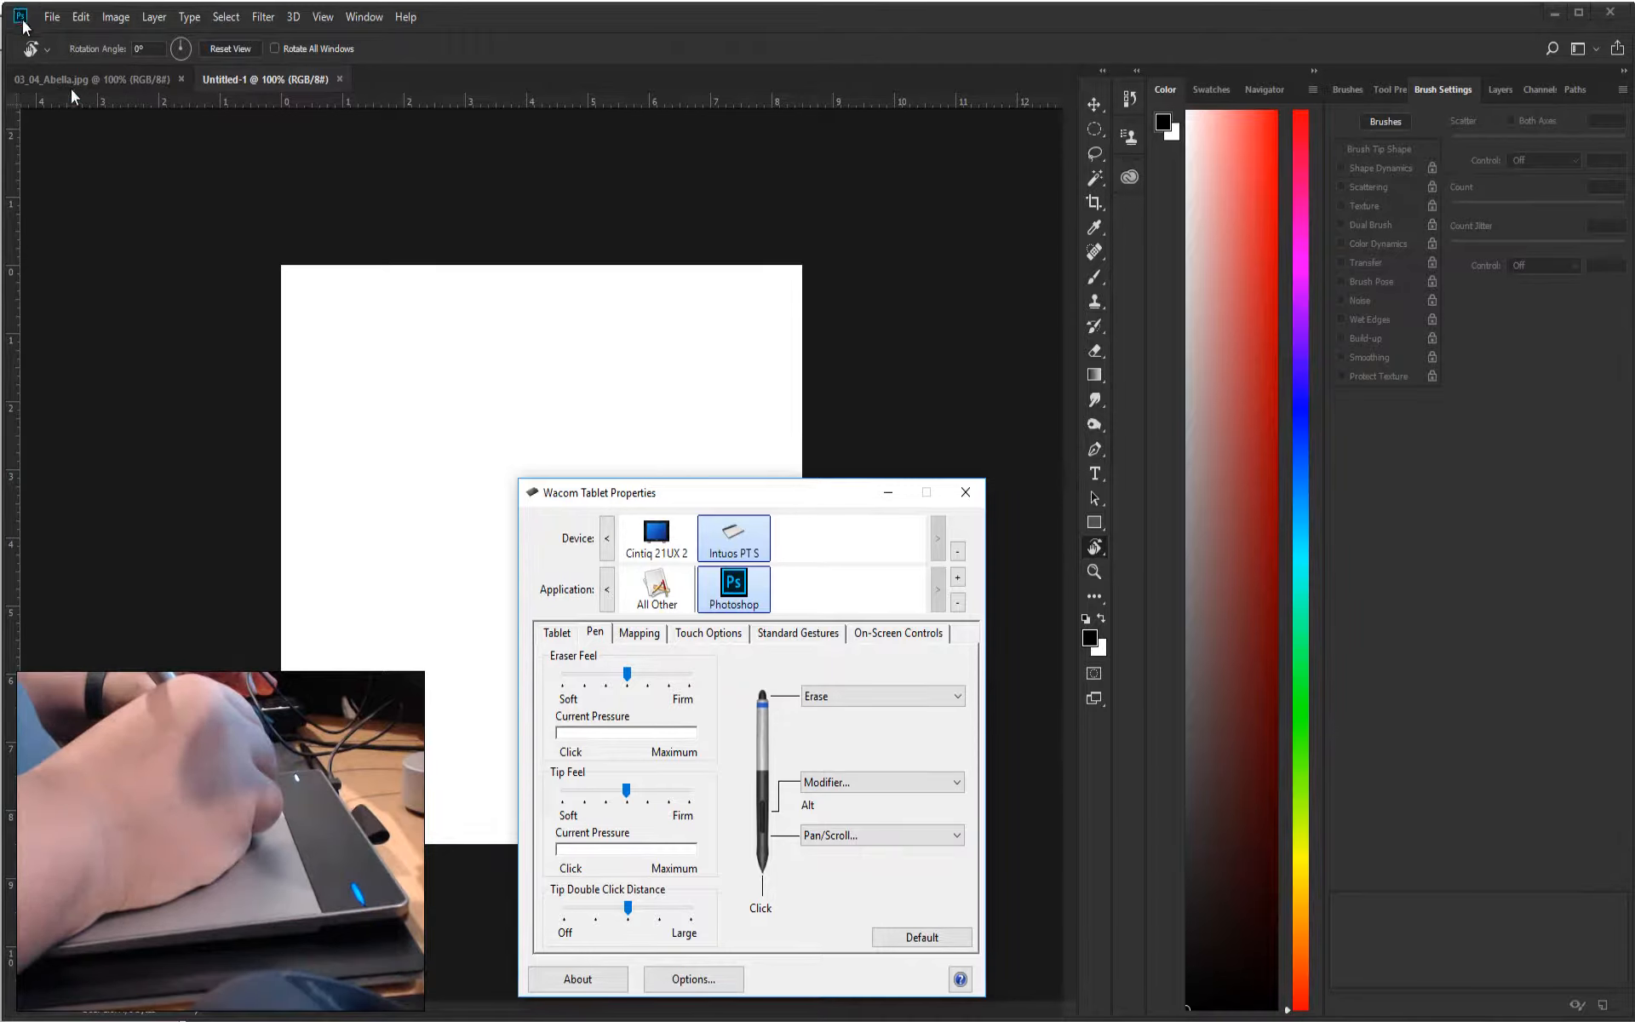
click(656, 588)
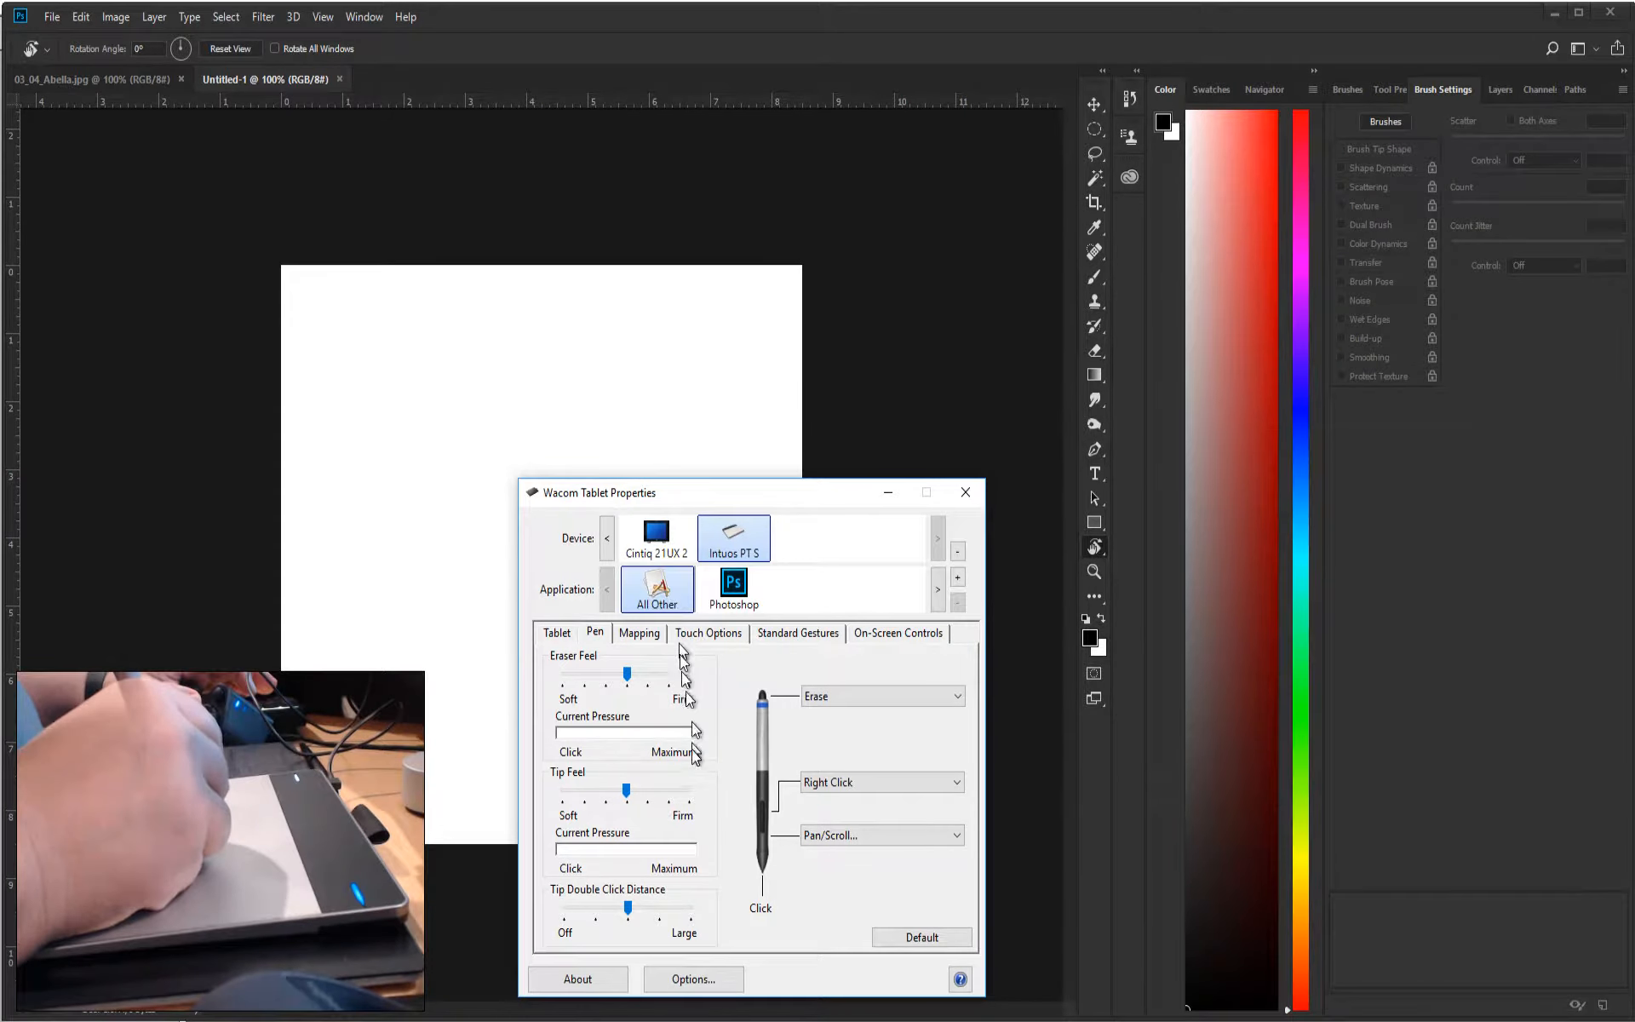
click(733, 587)
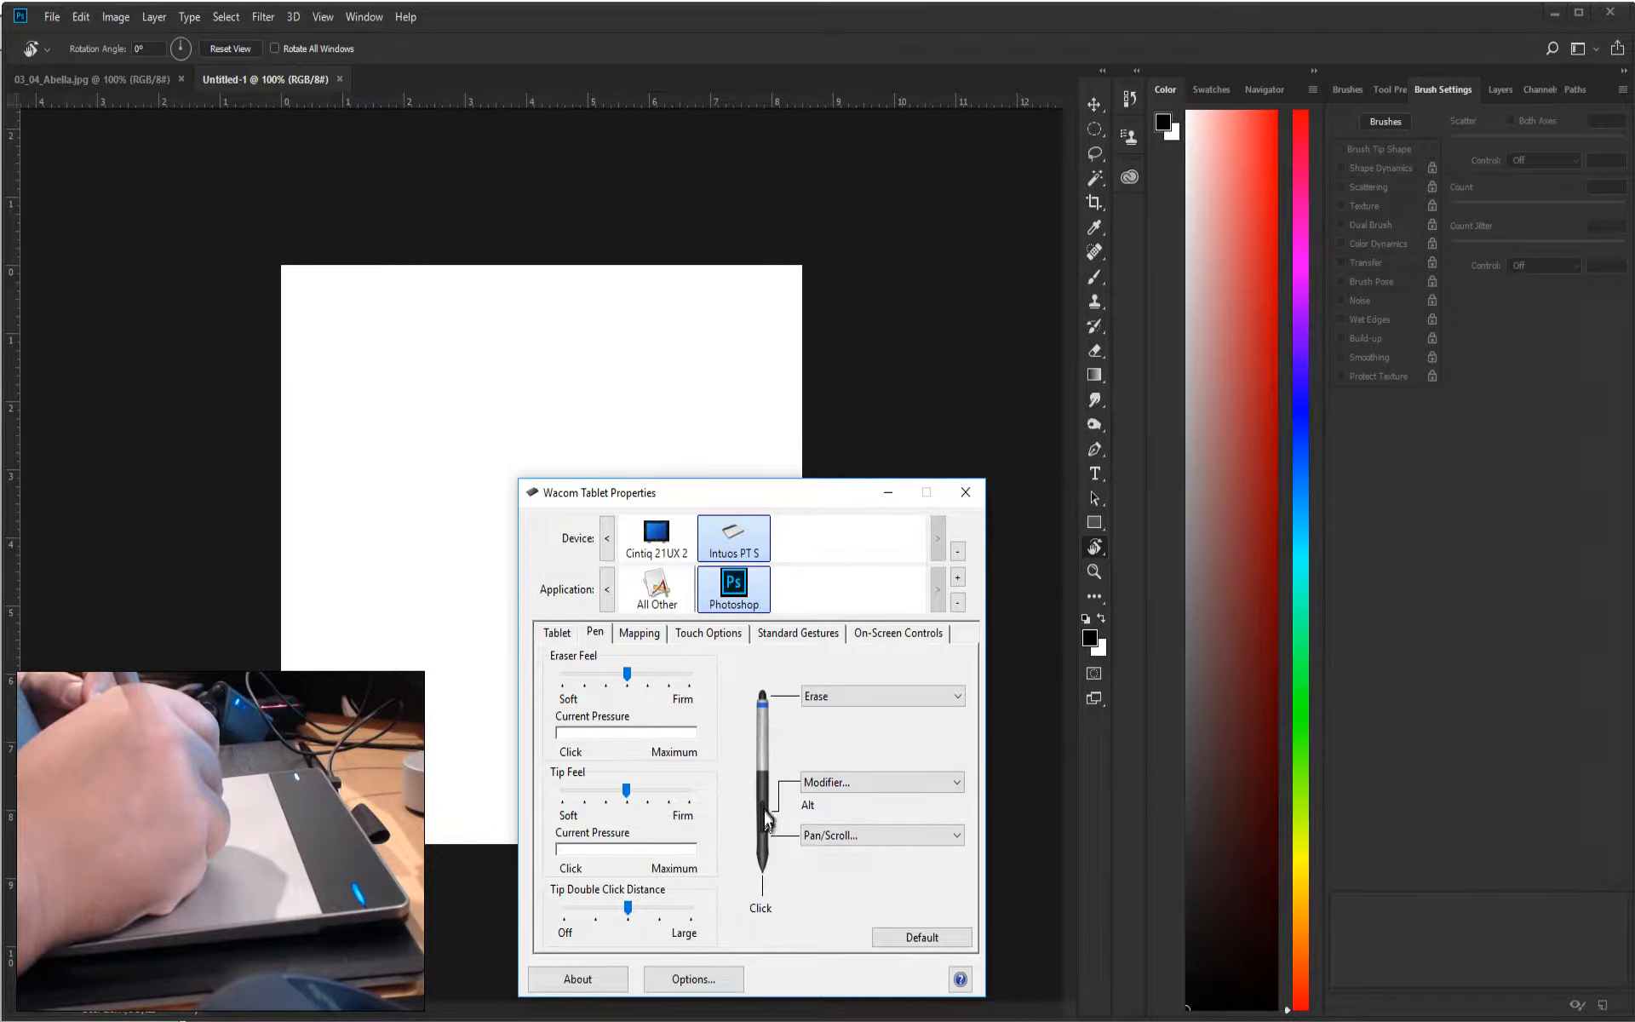
Define the pen's upper side button as an Alt modifier for Photoshop and minimize the tablet properties window.
click(834, 785)
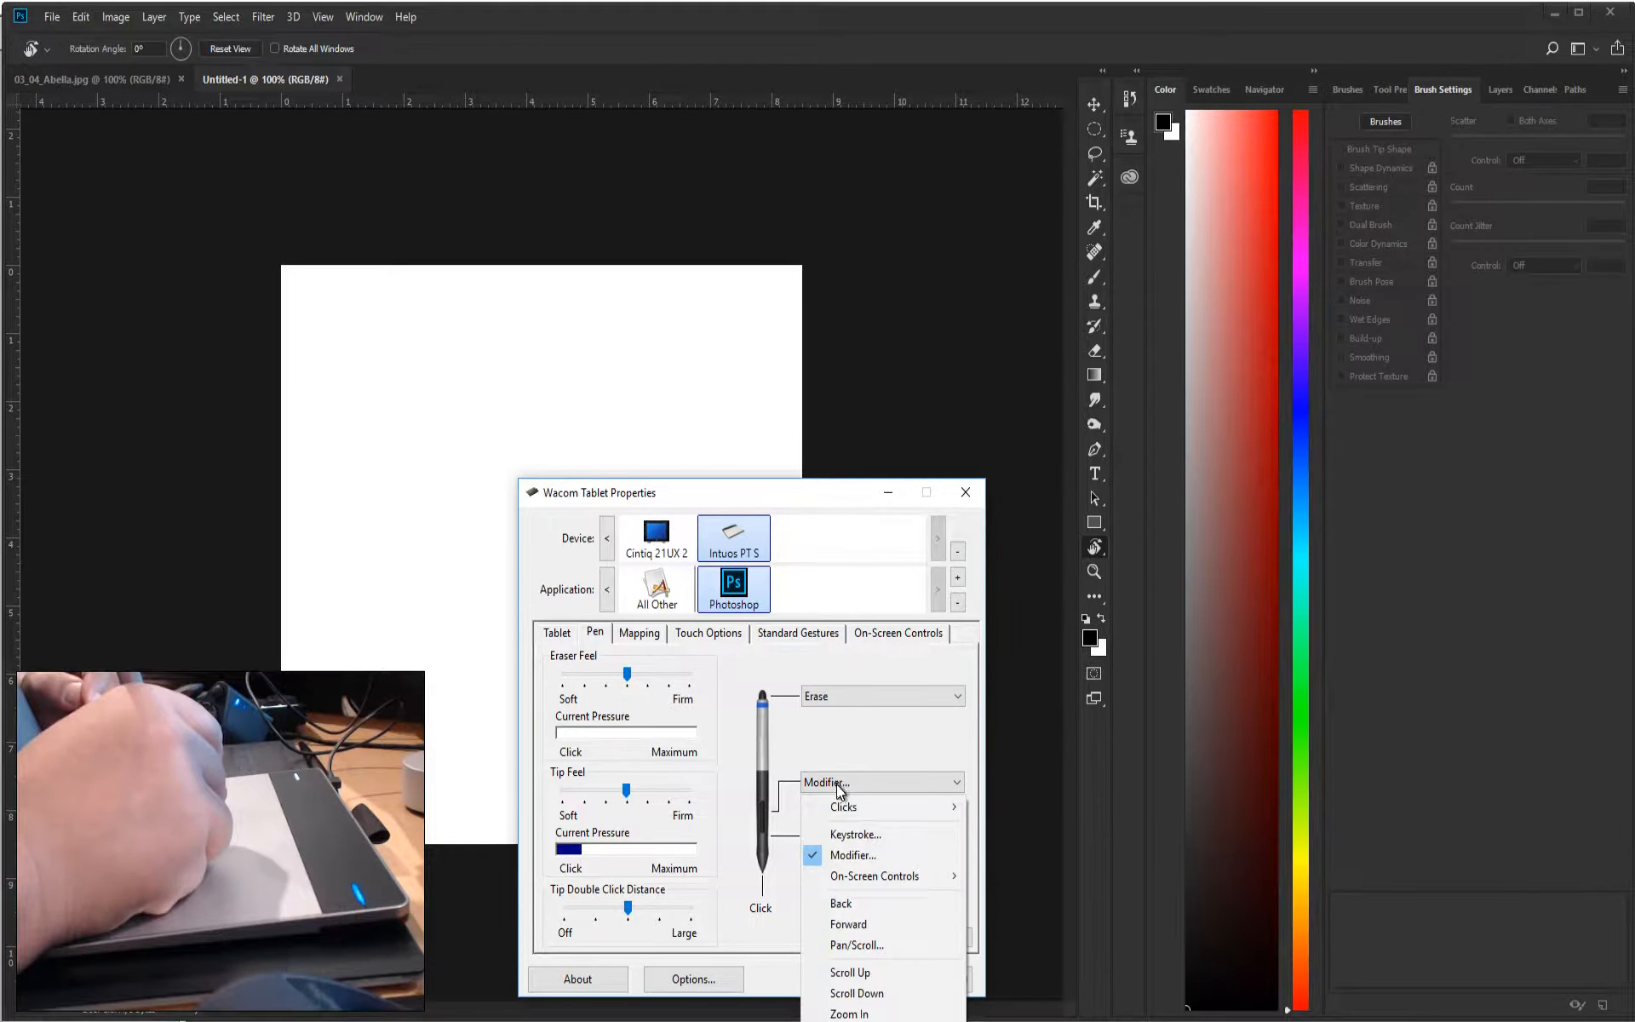
mouse_move(843, 807)
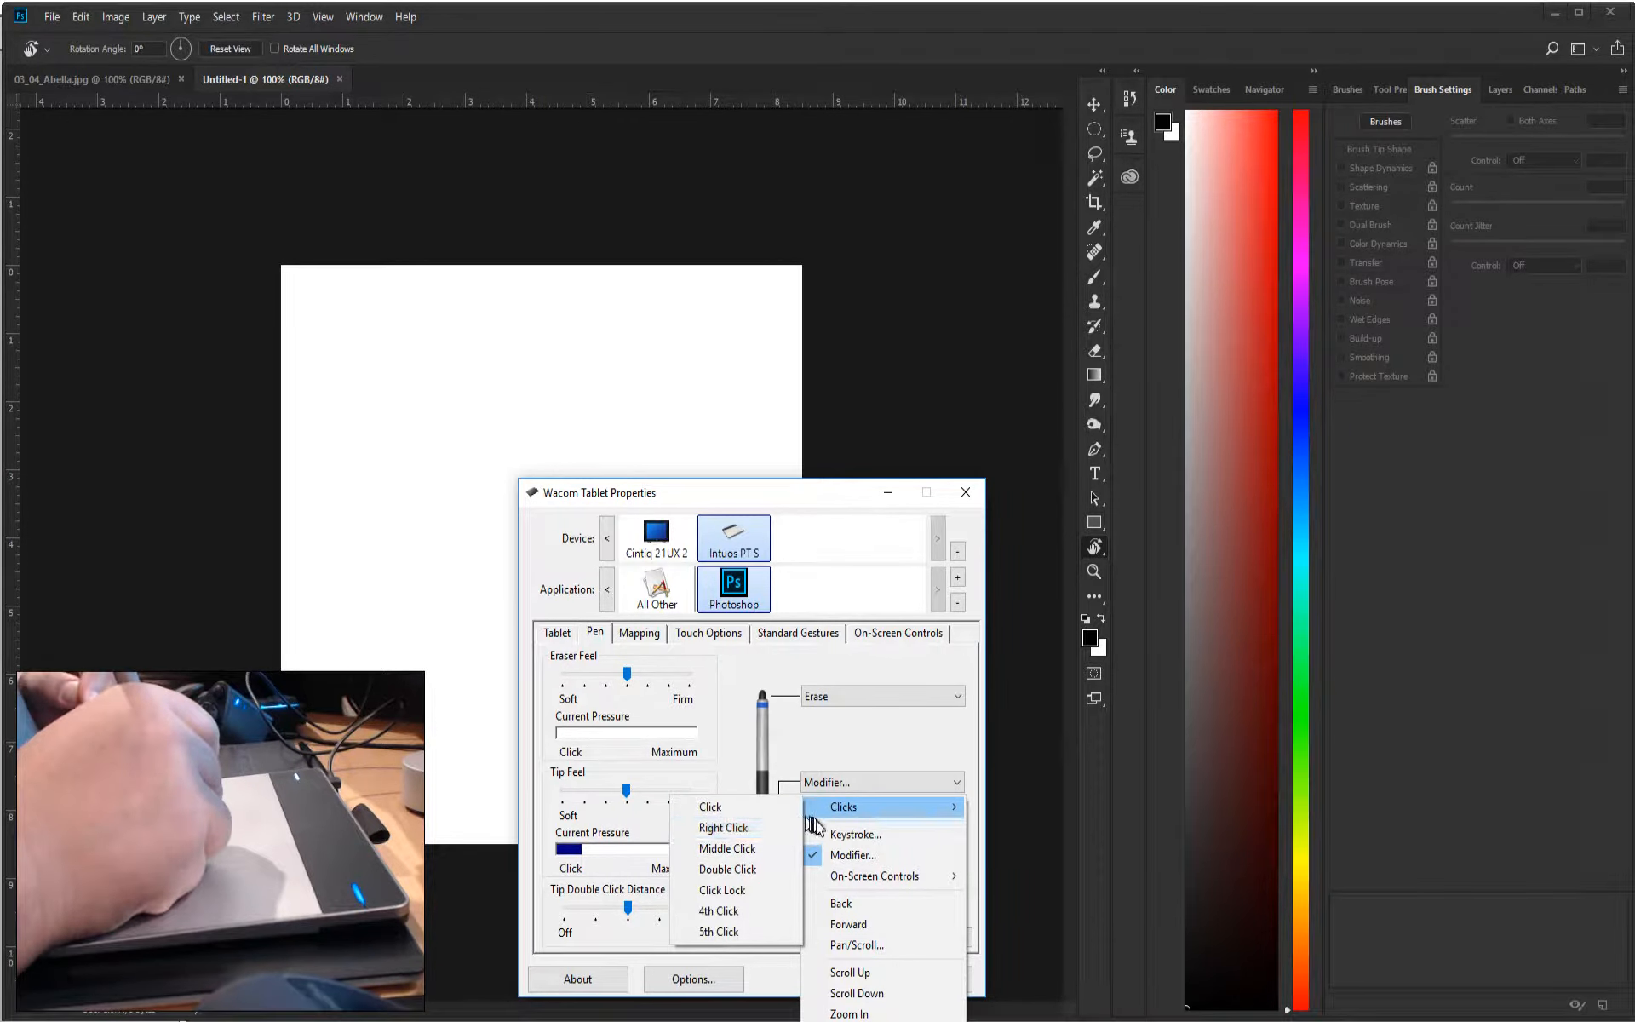
click(851, 855)
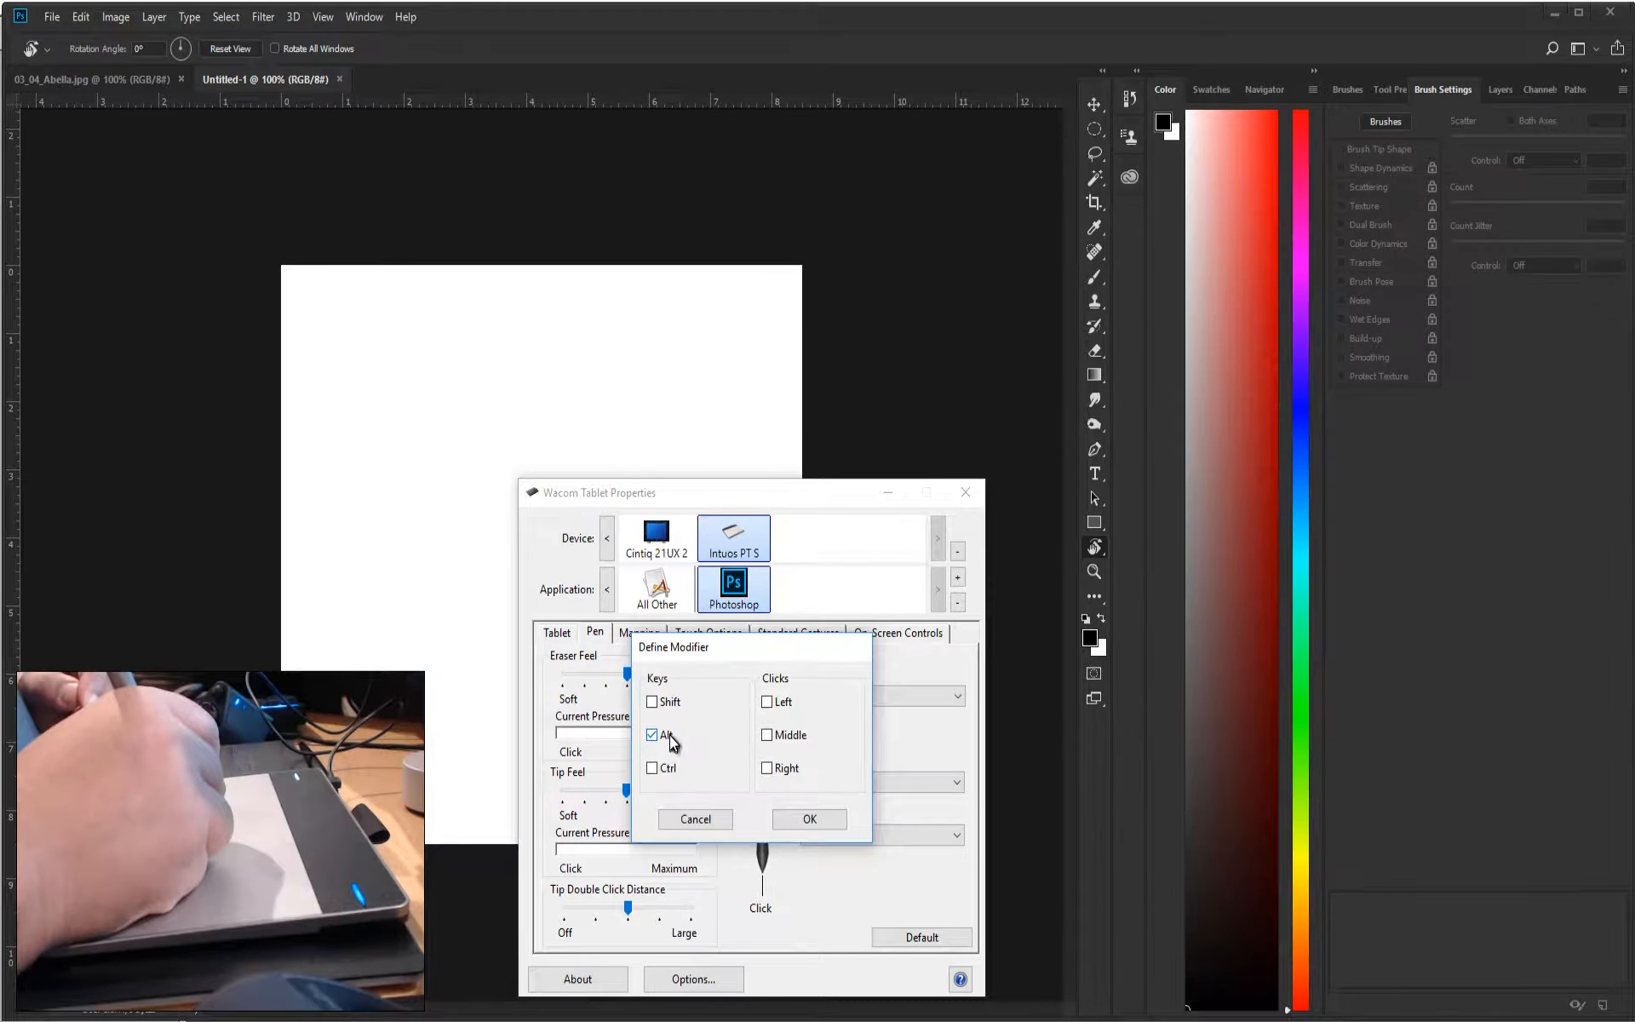
click(814, 819)
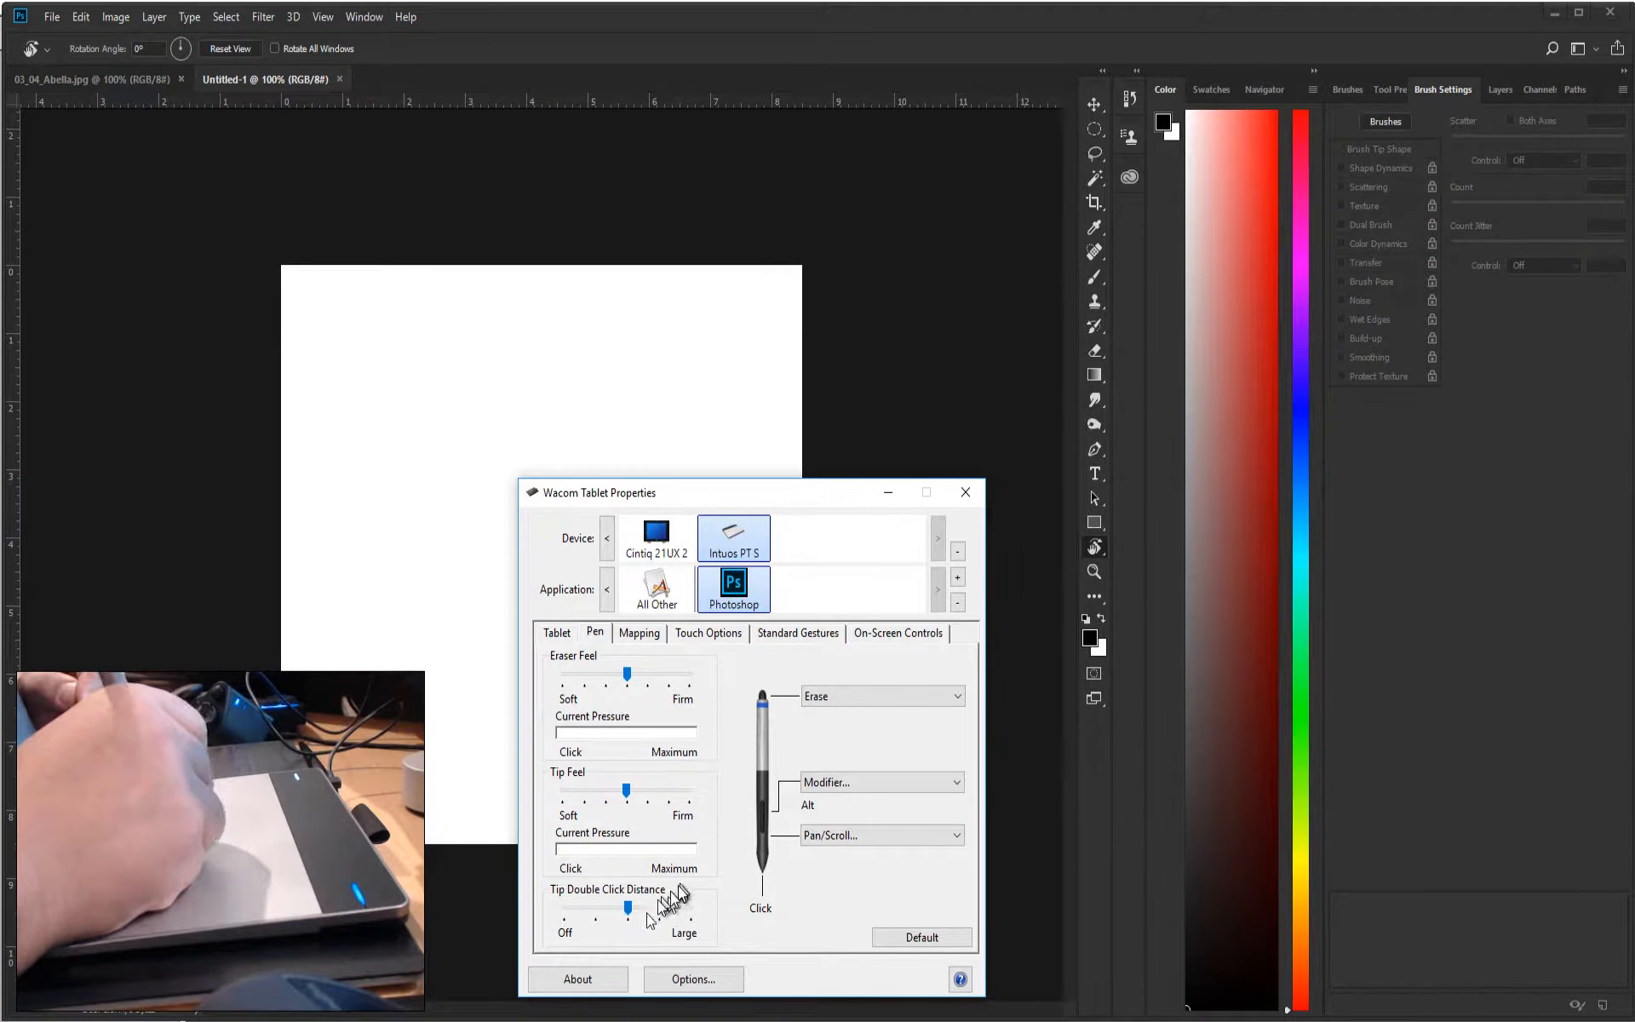
click(887, 496)
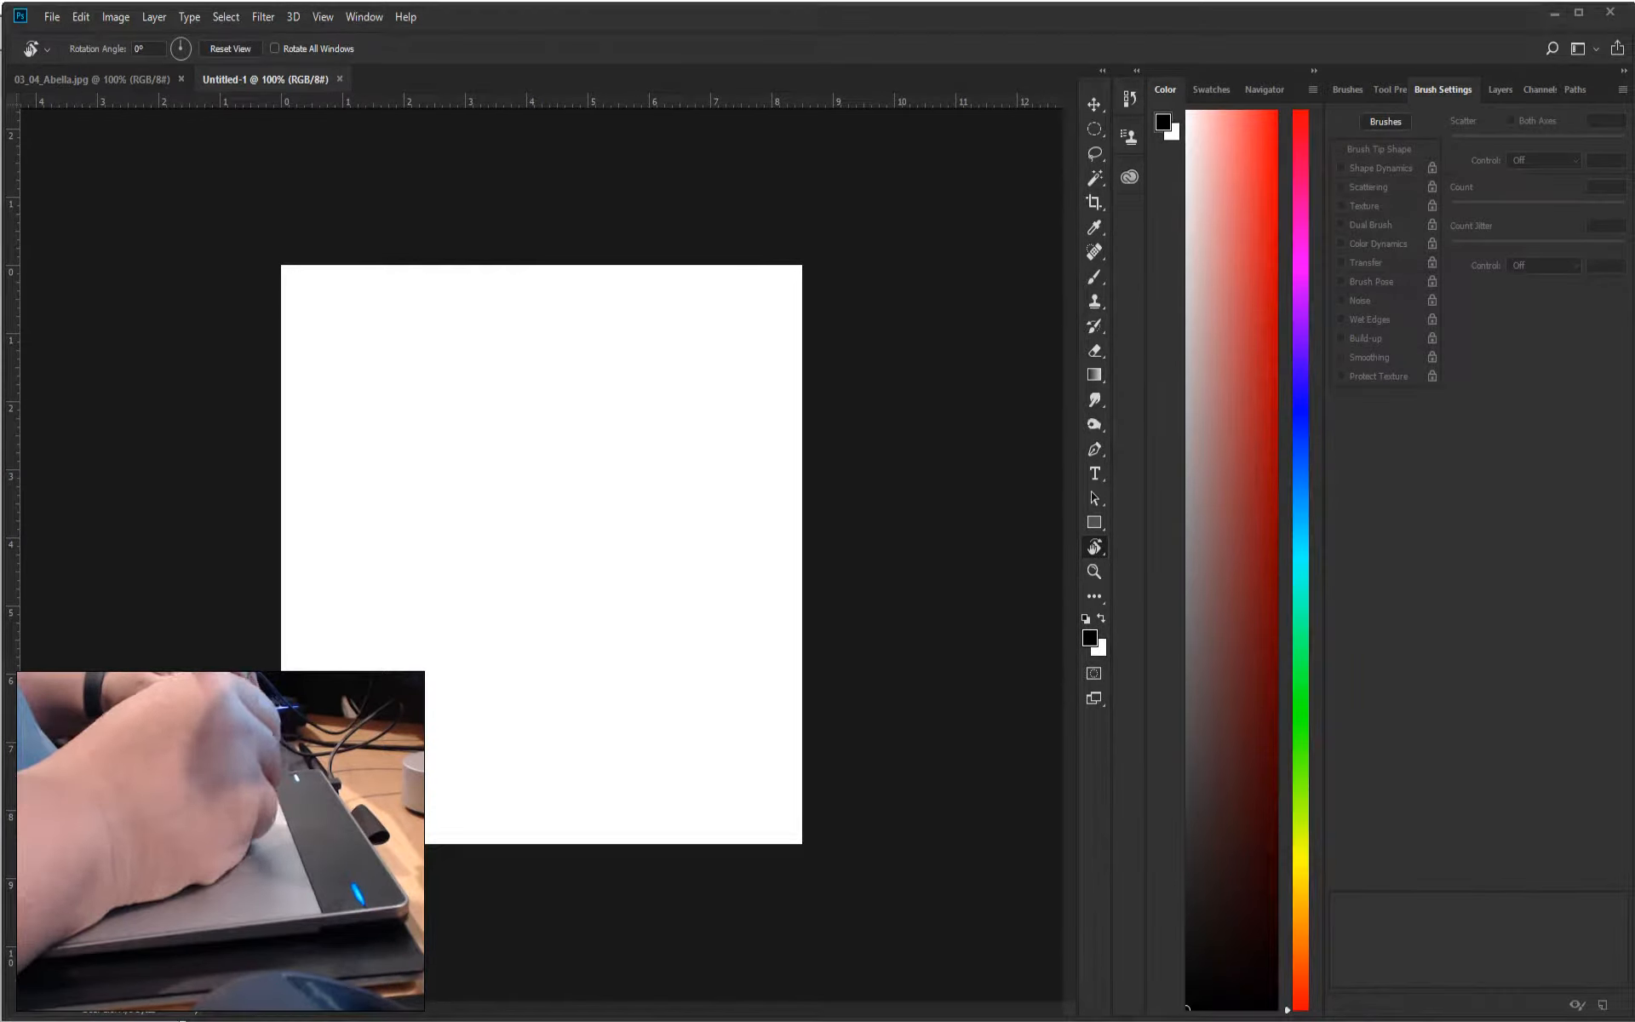
Try the 3D workspace in Photoshop and switch to the Essentials (Default) workspace.
click(374, 17)
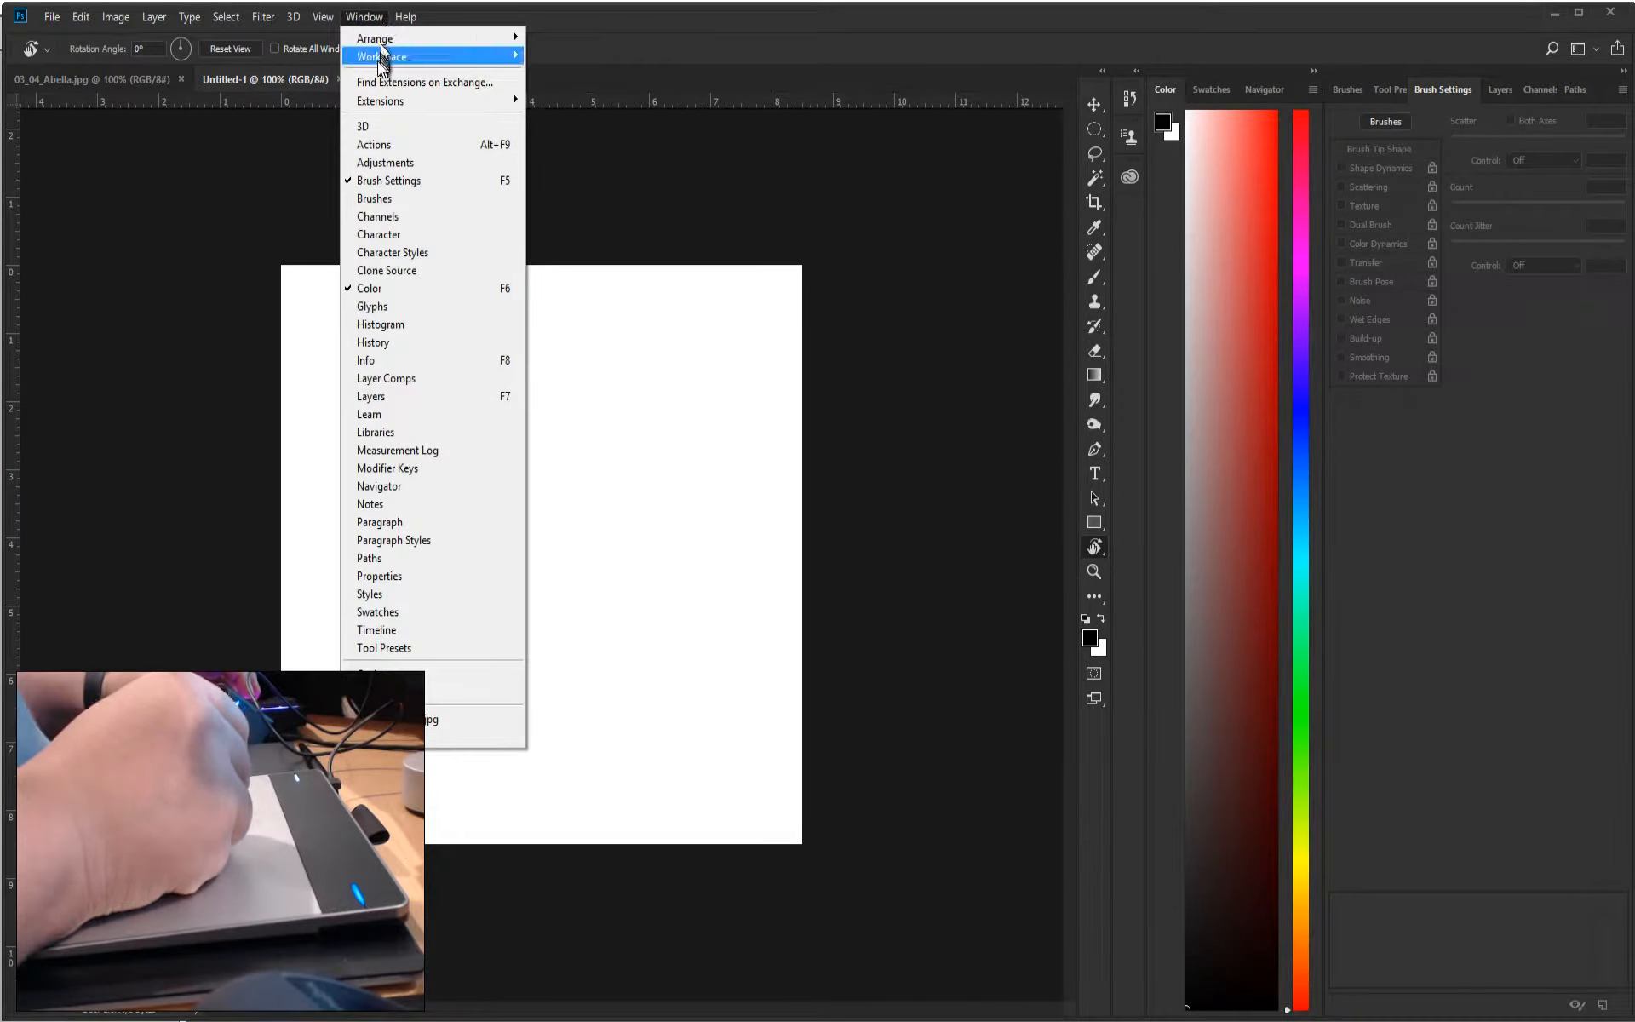
mouse_move(382, 57)
click(252, 99)
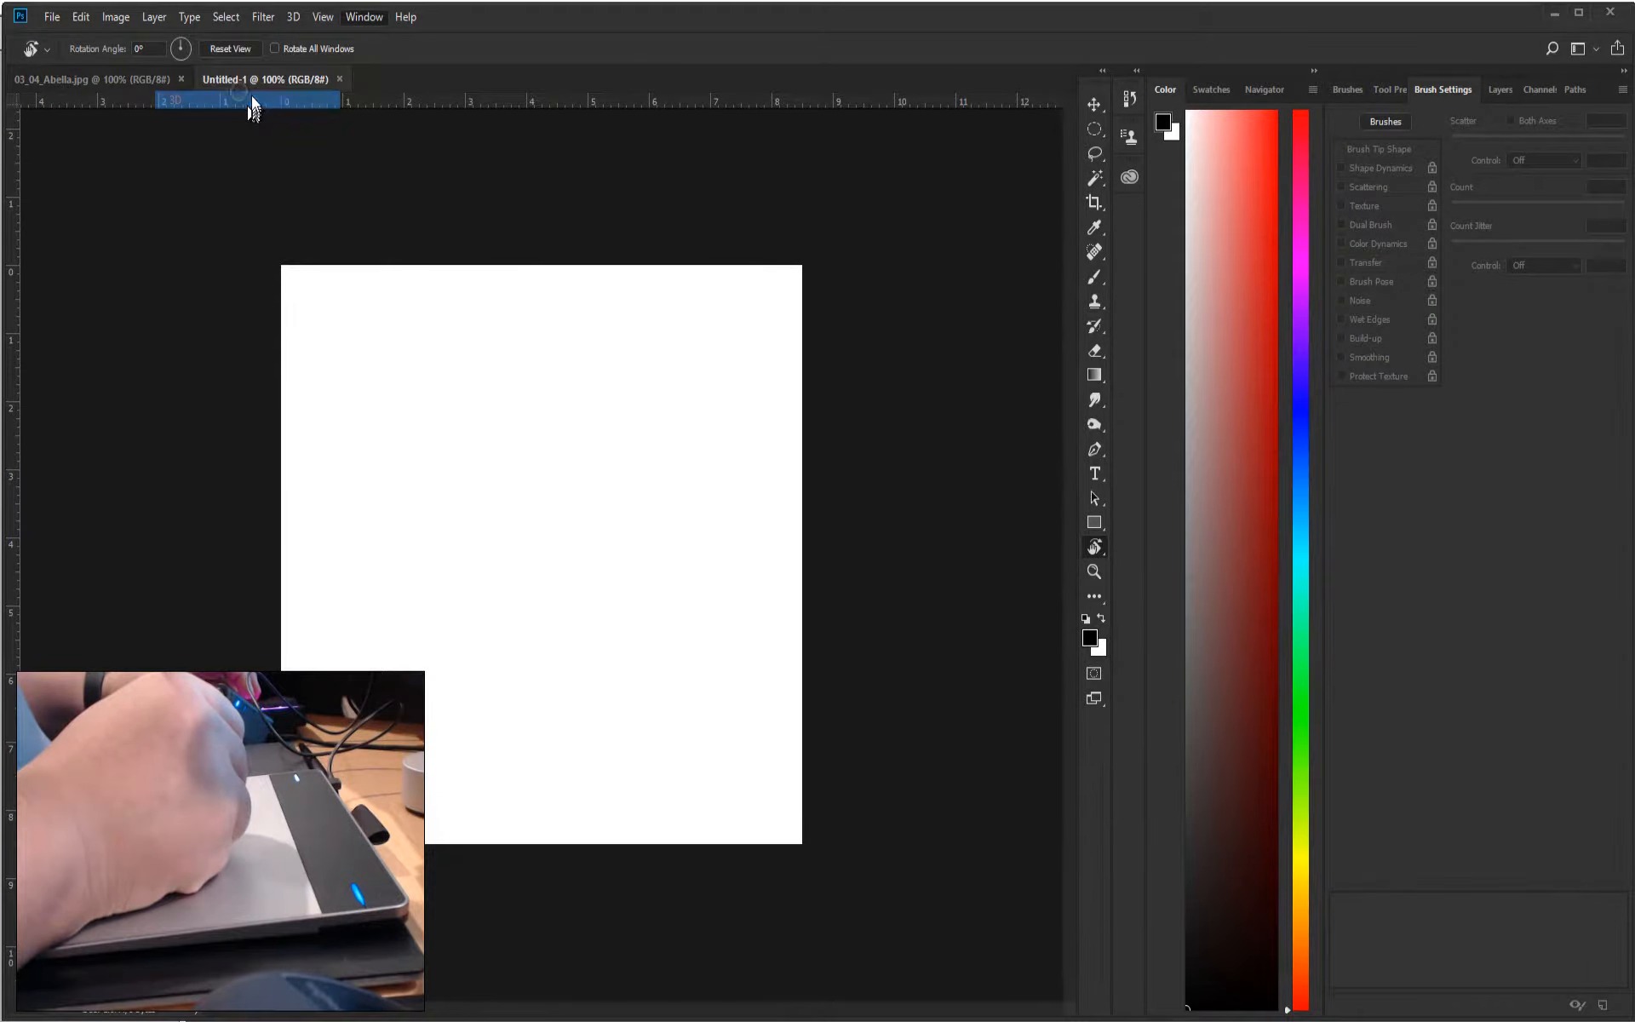
click(363, 17)
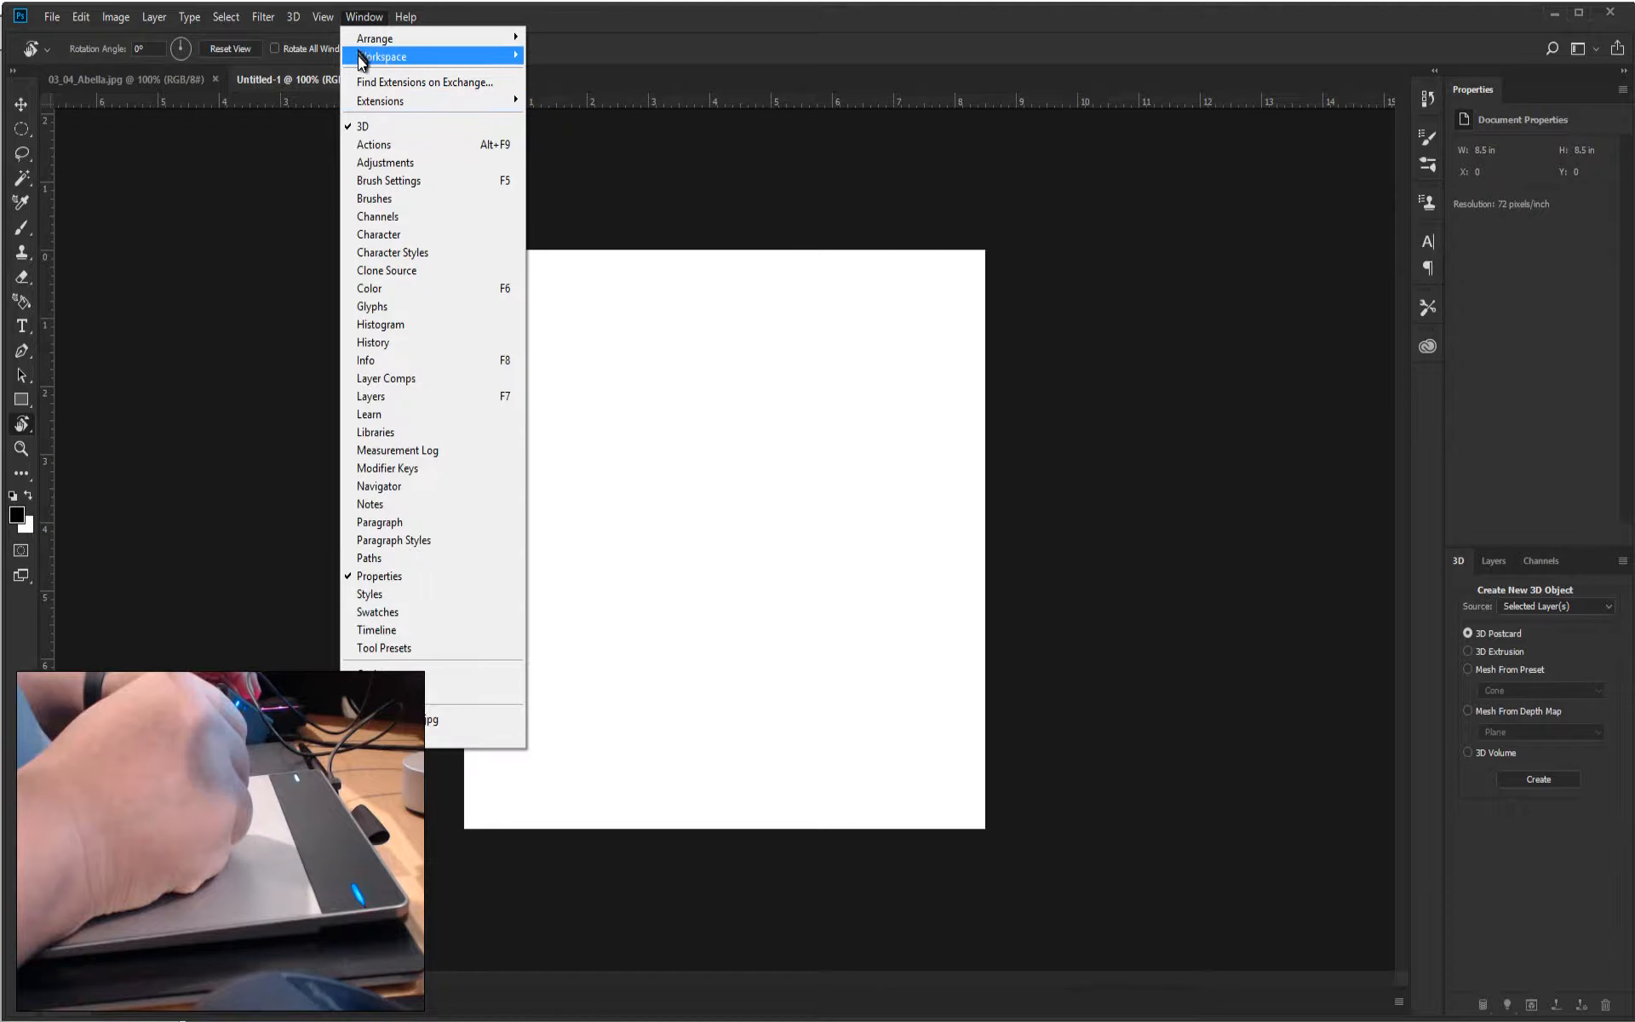
mouse_move(362, 58)
click(308, 84)
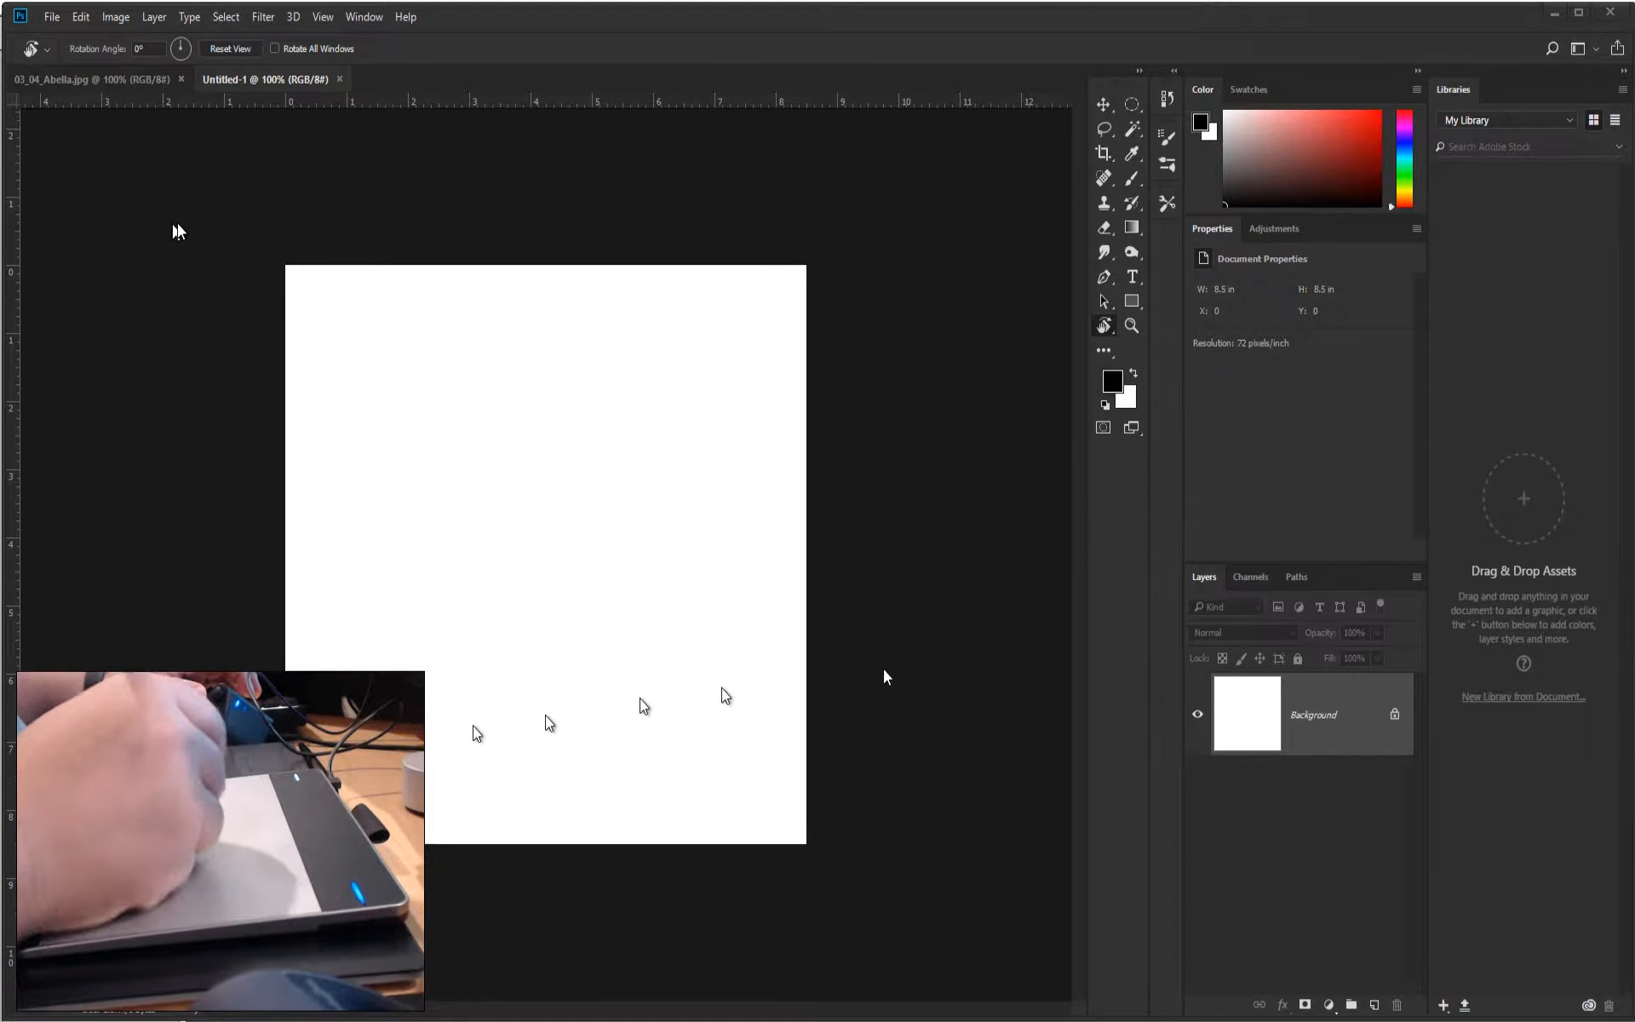
Try docking the toolbar along the opposite edge of the workspace and return it beside the panels.
drag(1119, 80, 16, 110)
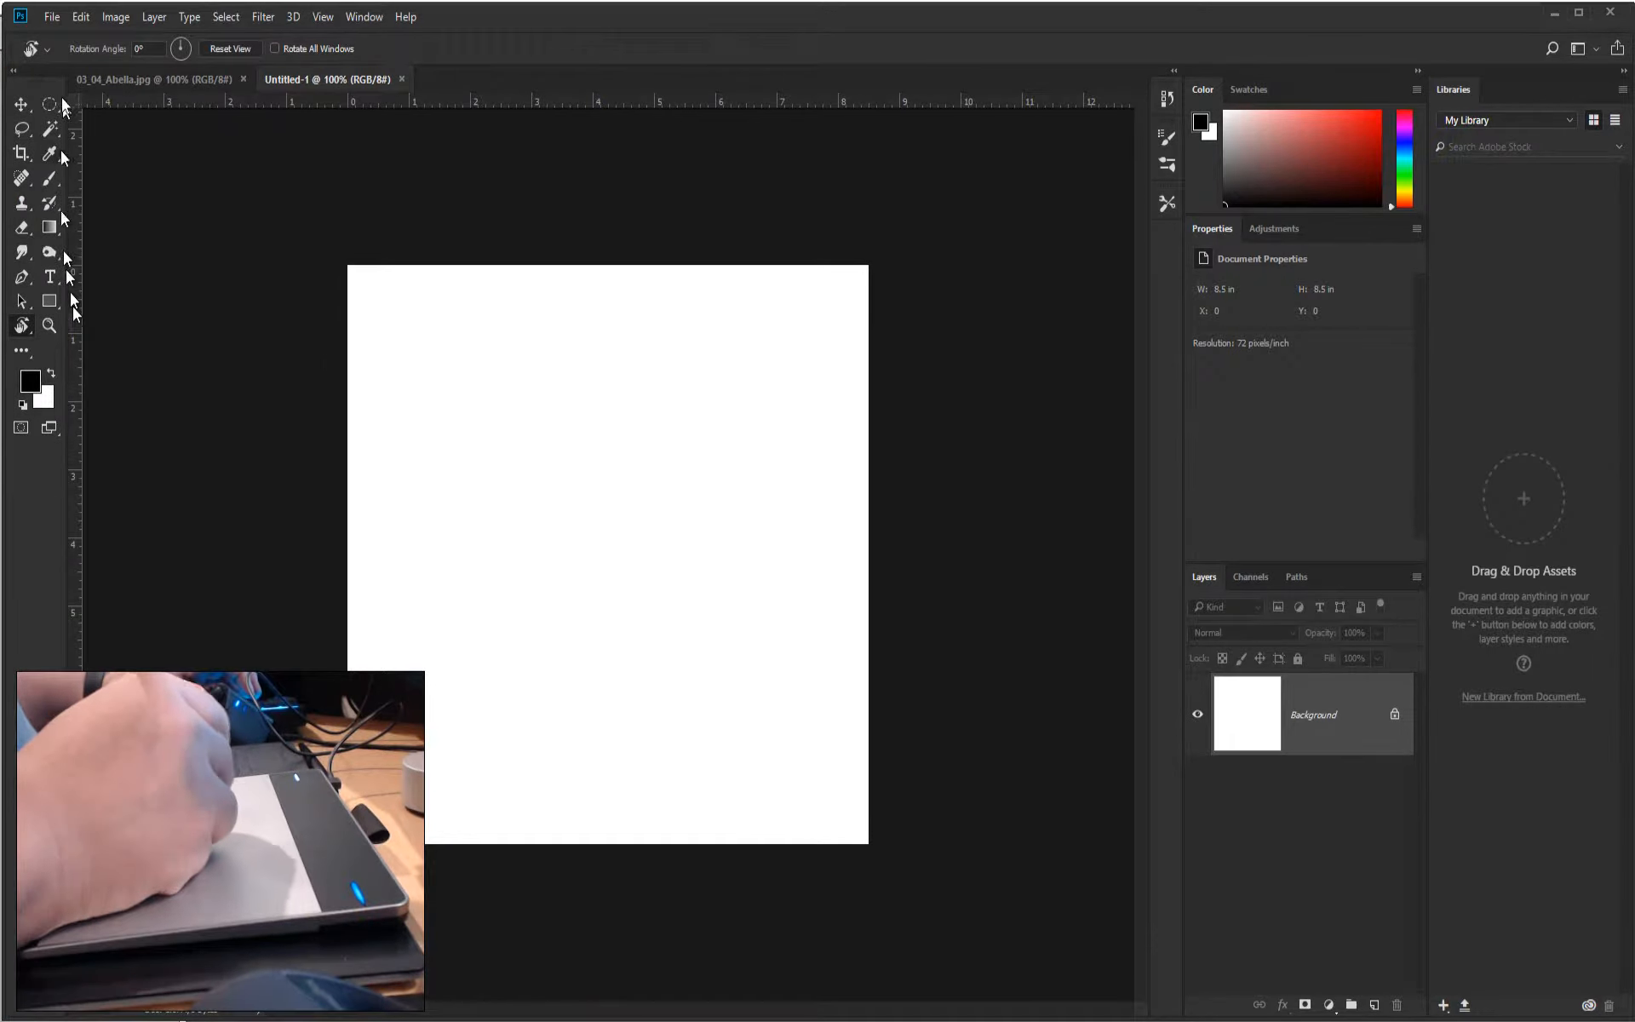
drag(34, 84, 1146, 80)
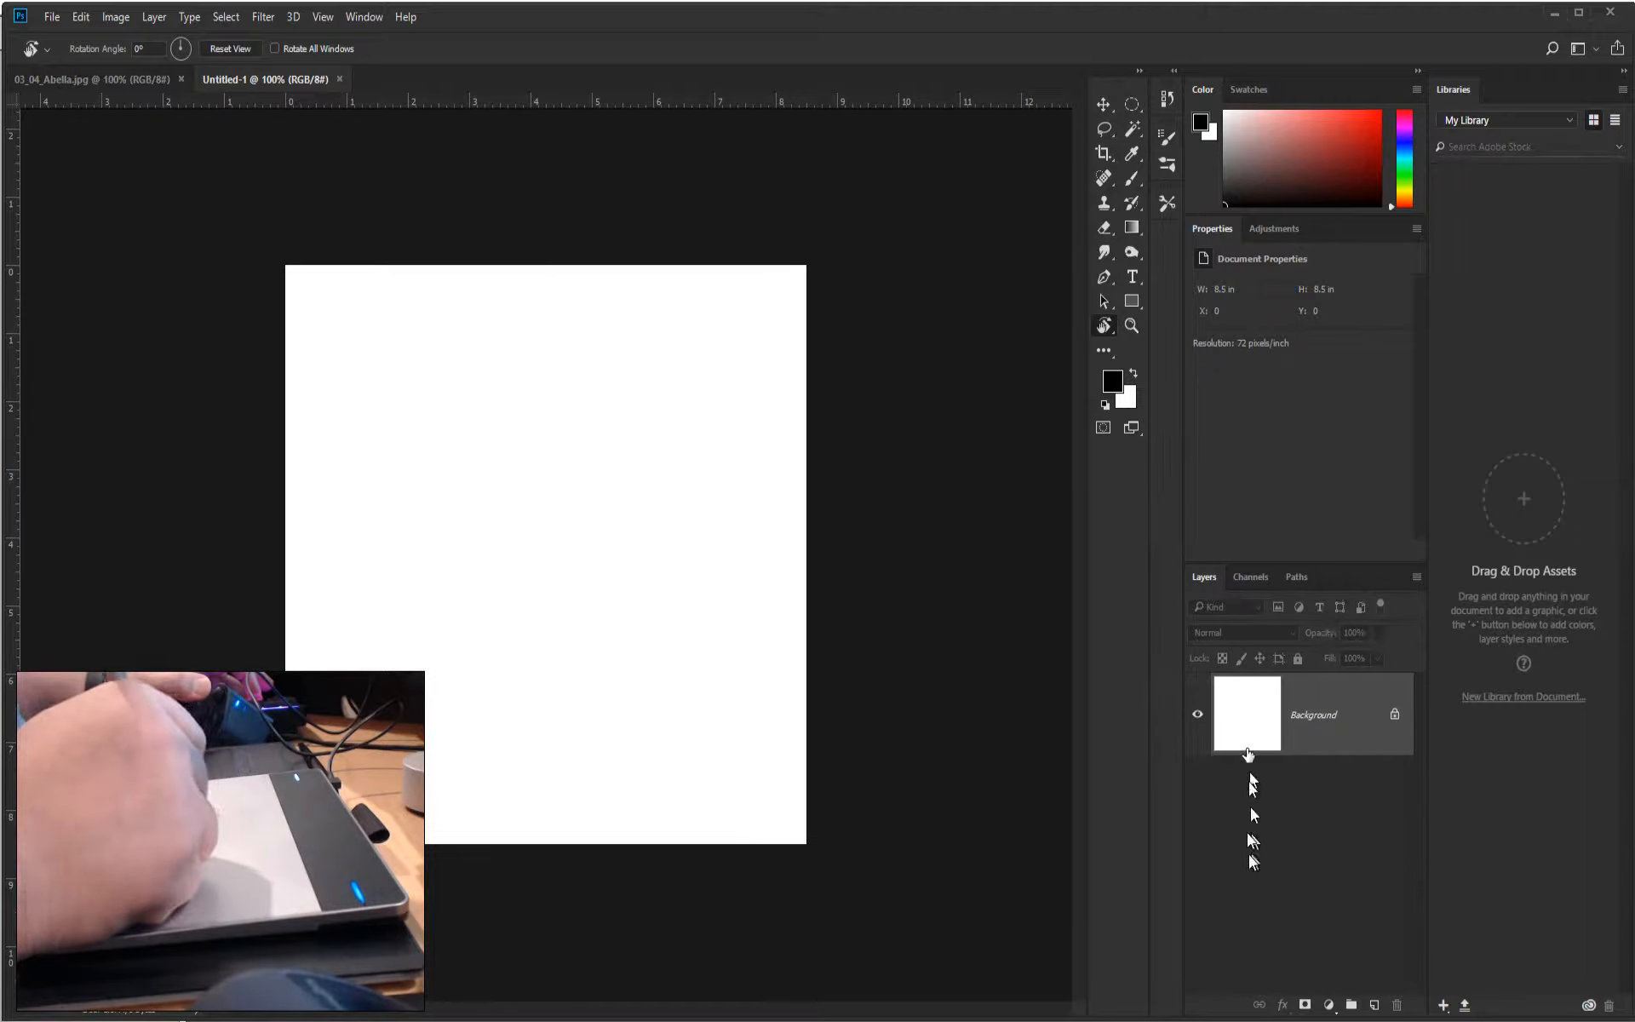
Try the Painting workspace and switch back to the custom Sheff_General workspace.
click(357, 18)
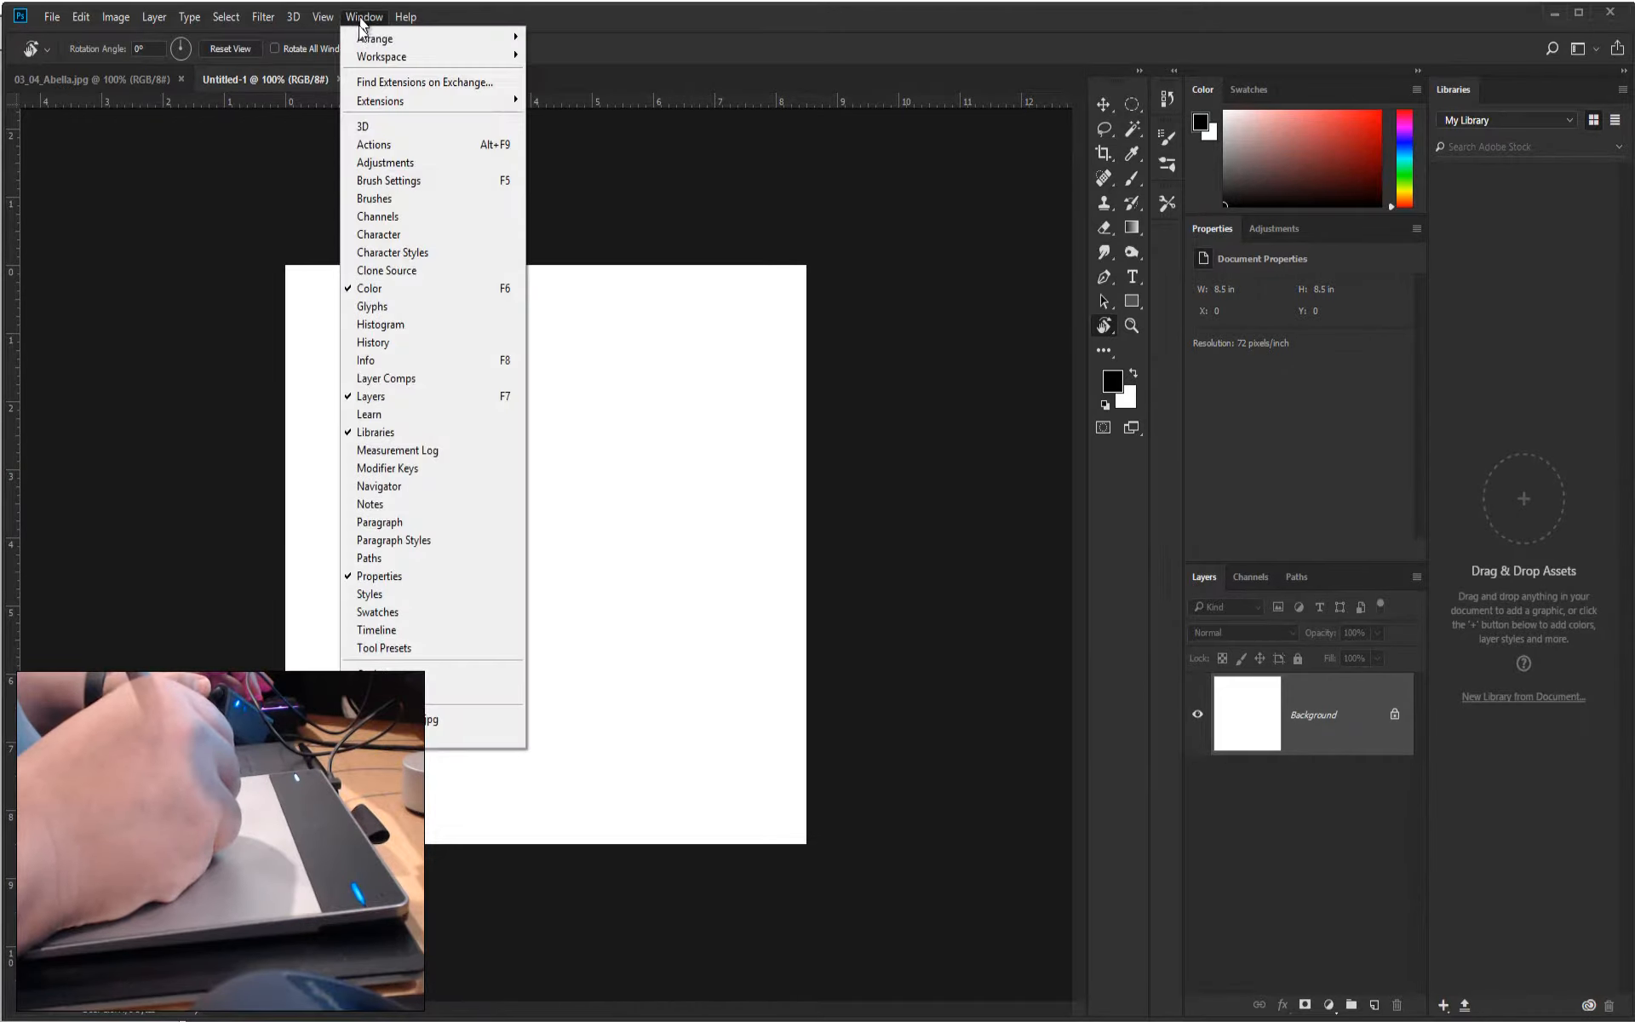
mouse_move(363, 58)
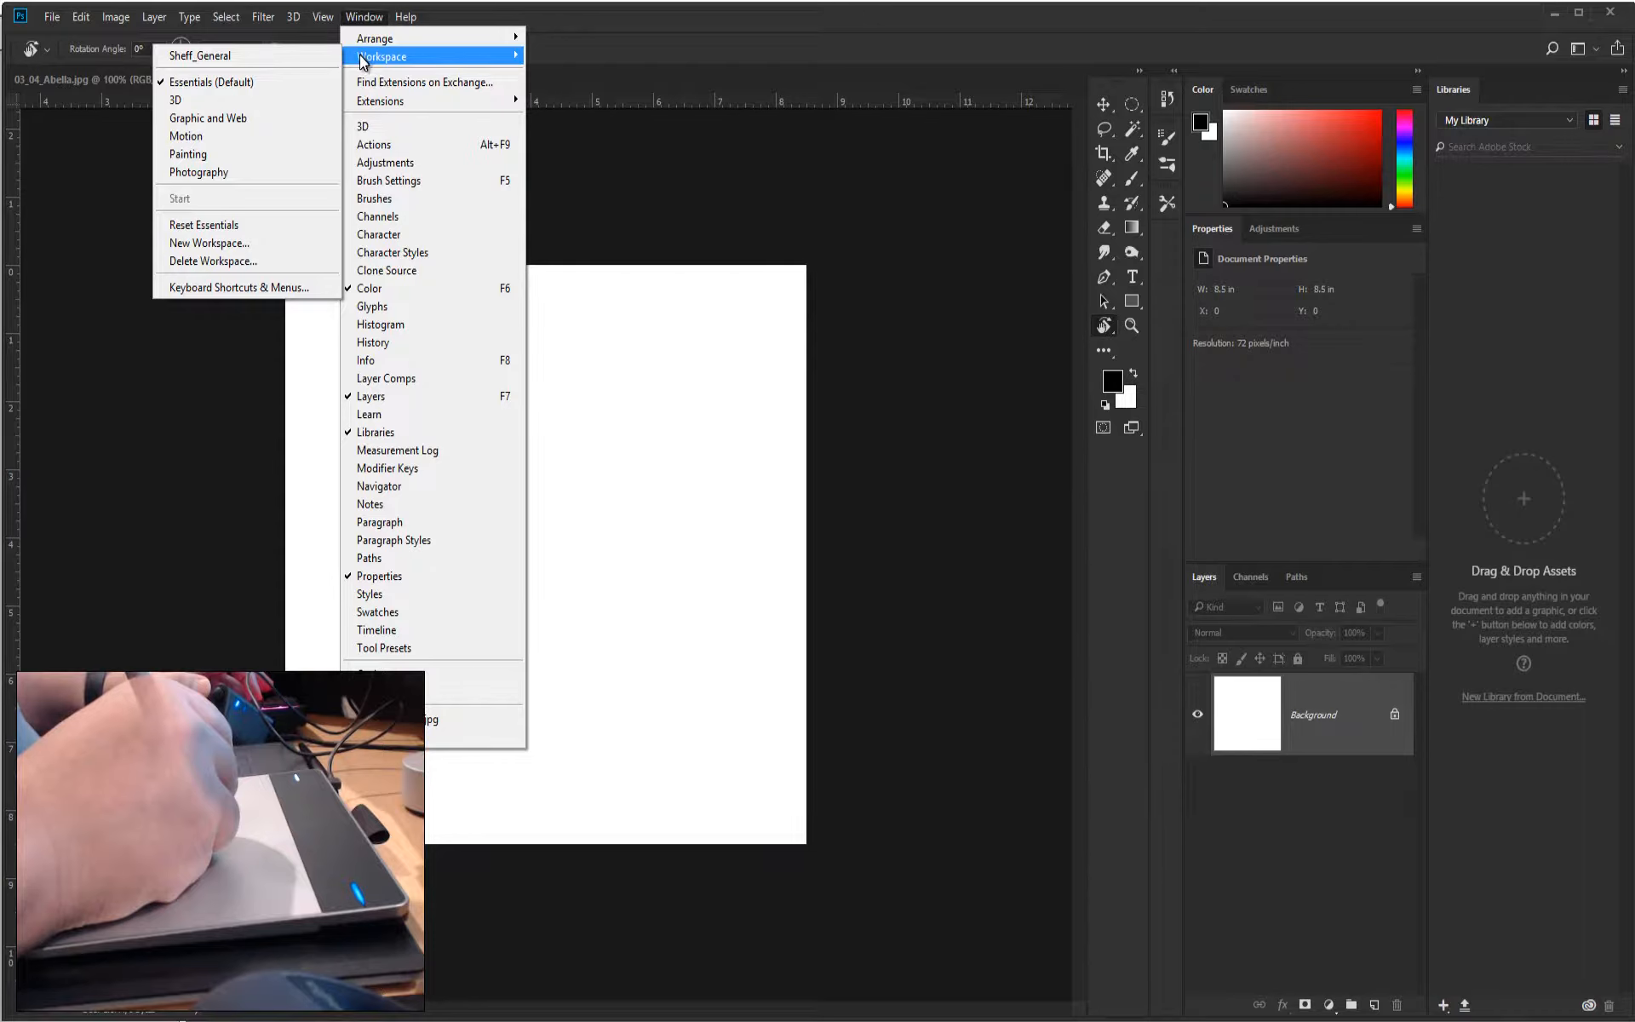
click(243, 156)
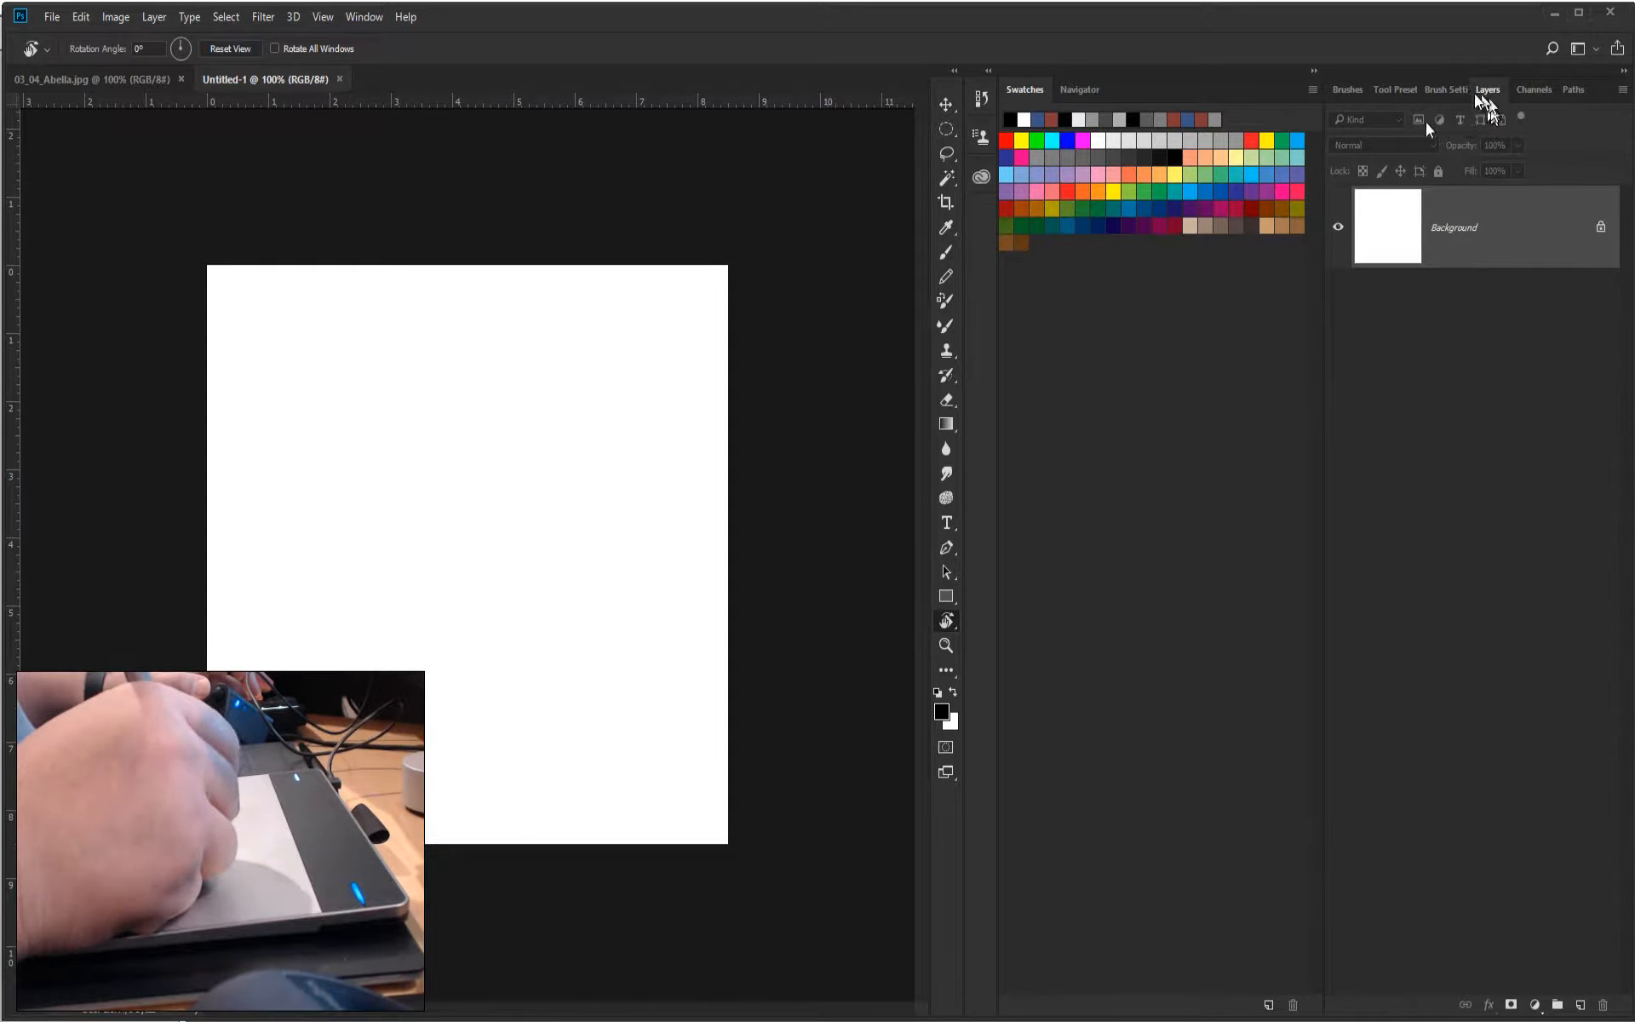
click(363, 16)
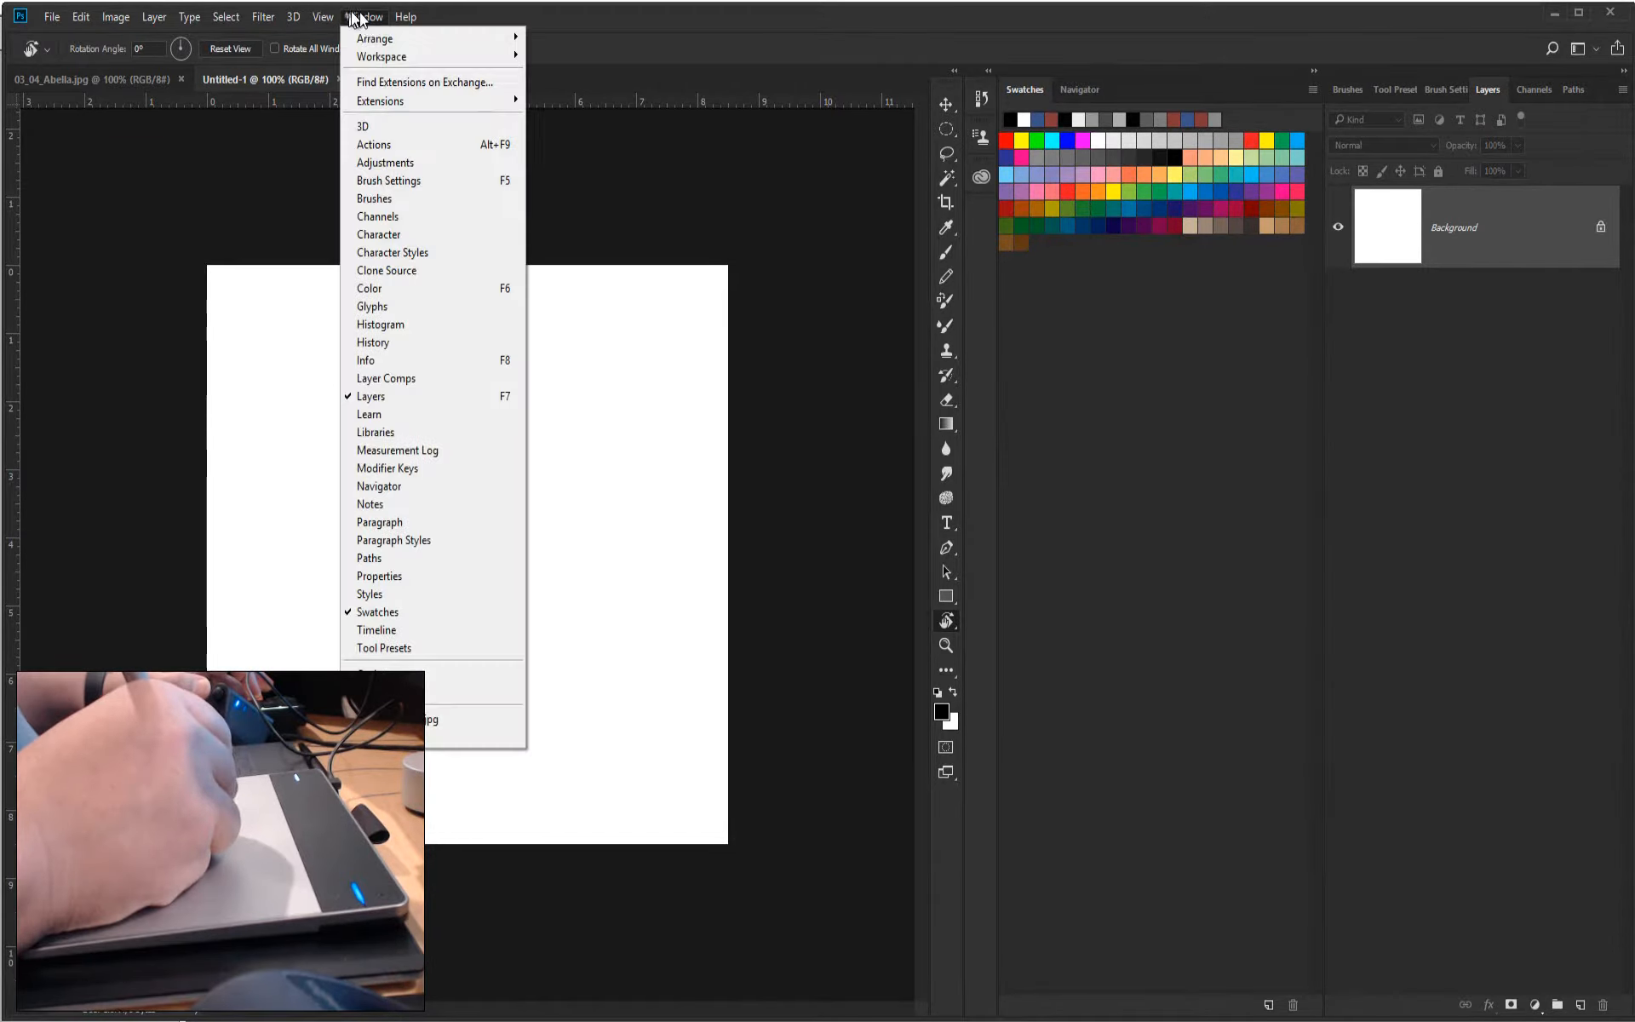
mouse_move(381, 55)
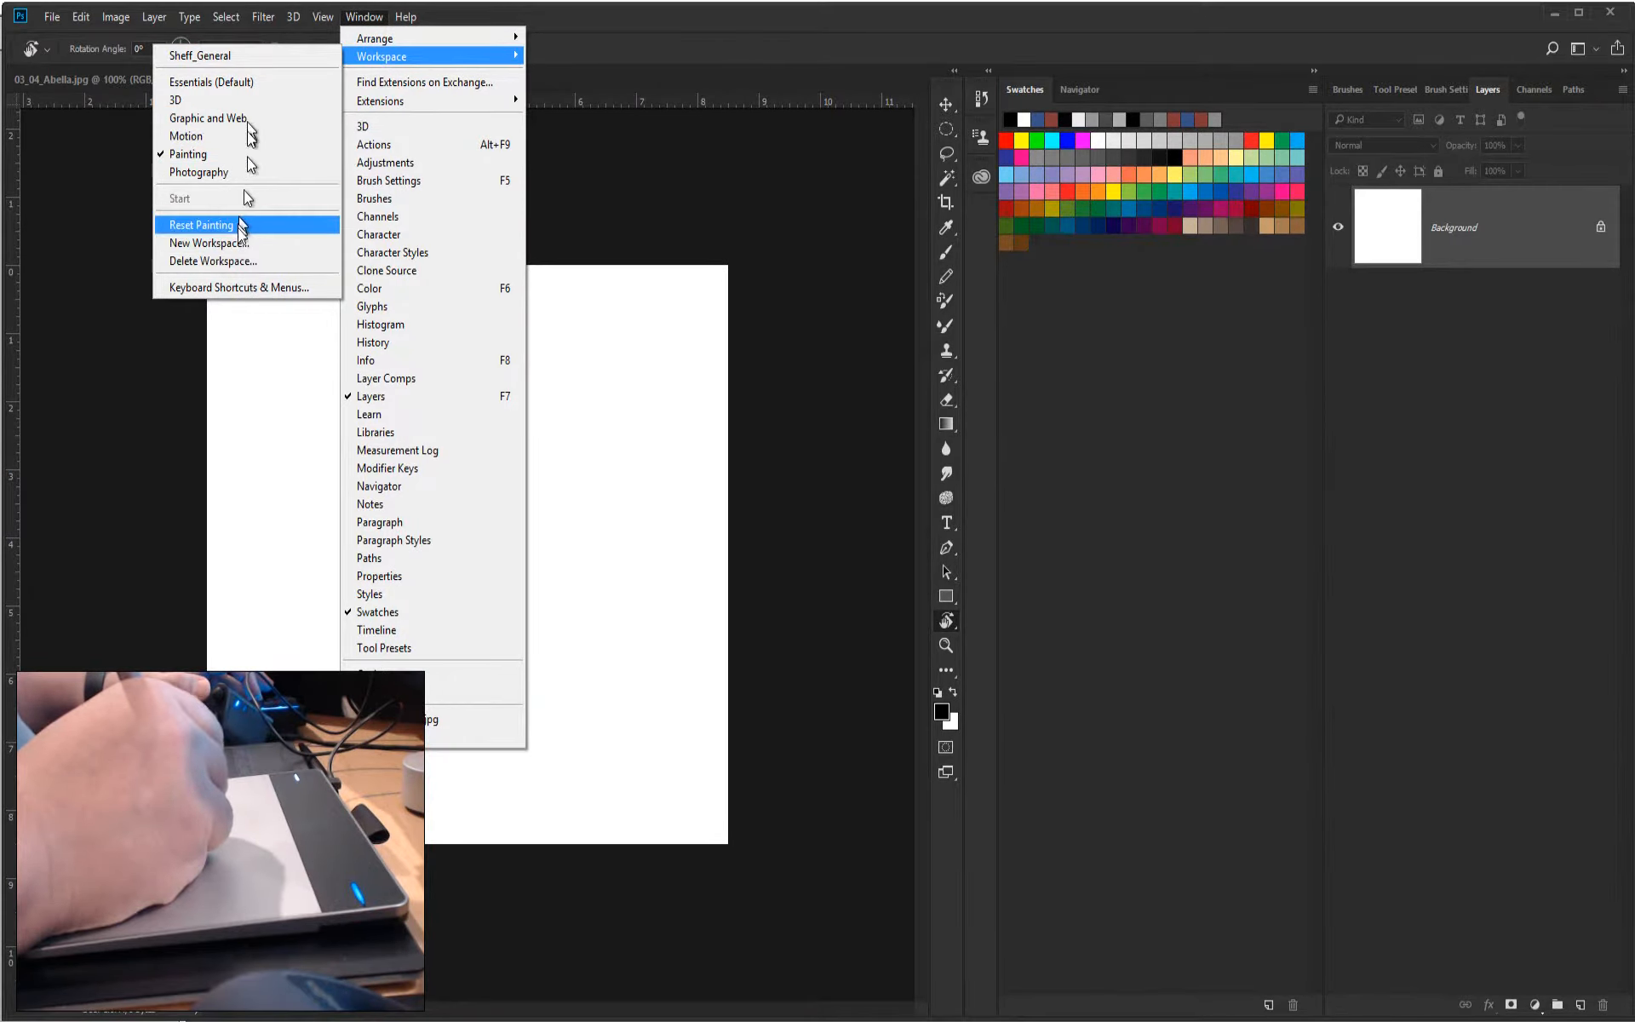
click(200, 55)
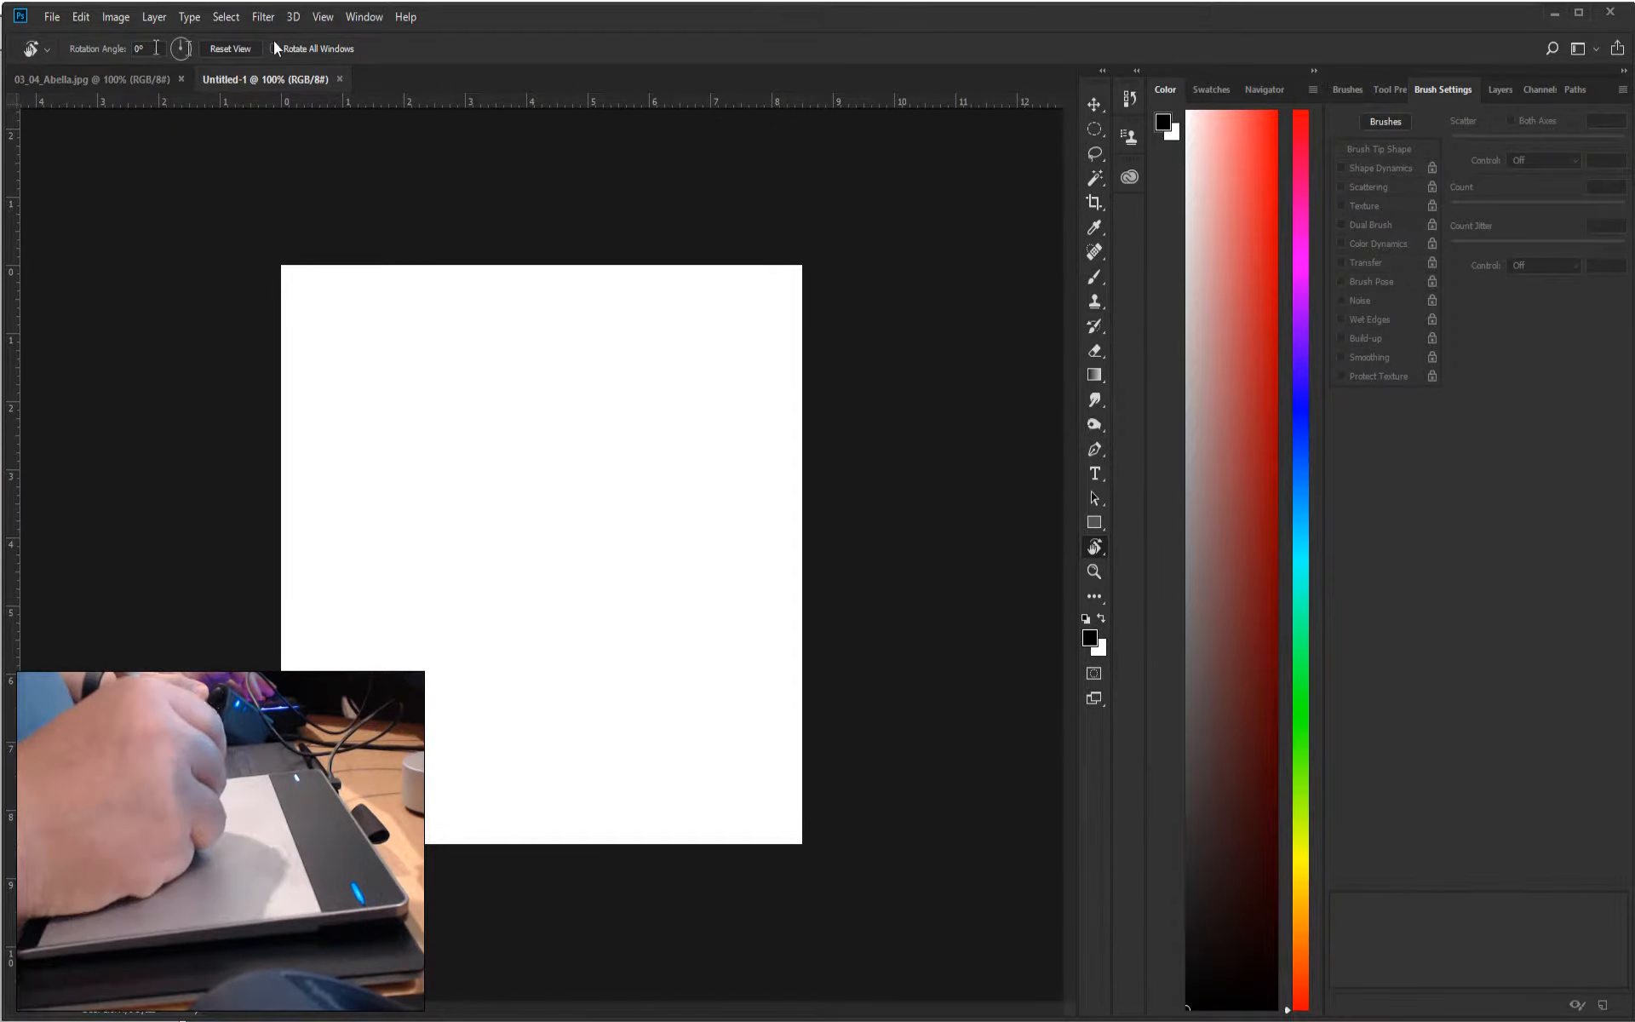
Hide the Color panel group and show the Brushes panel with its General Brushes folder collapsed.
click(363, 17)
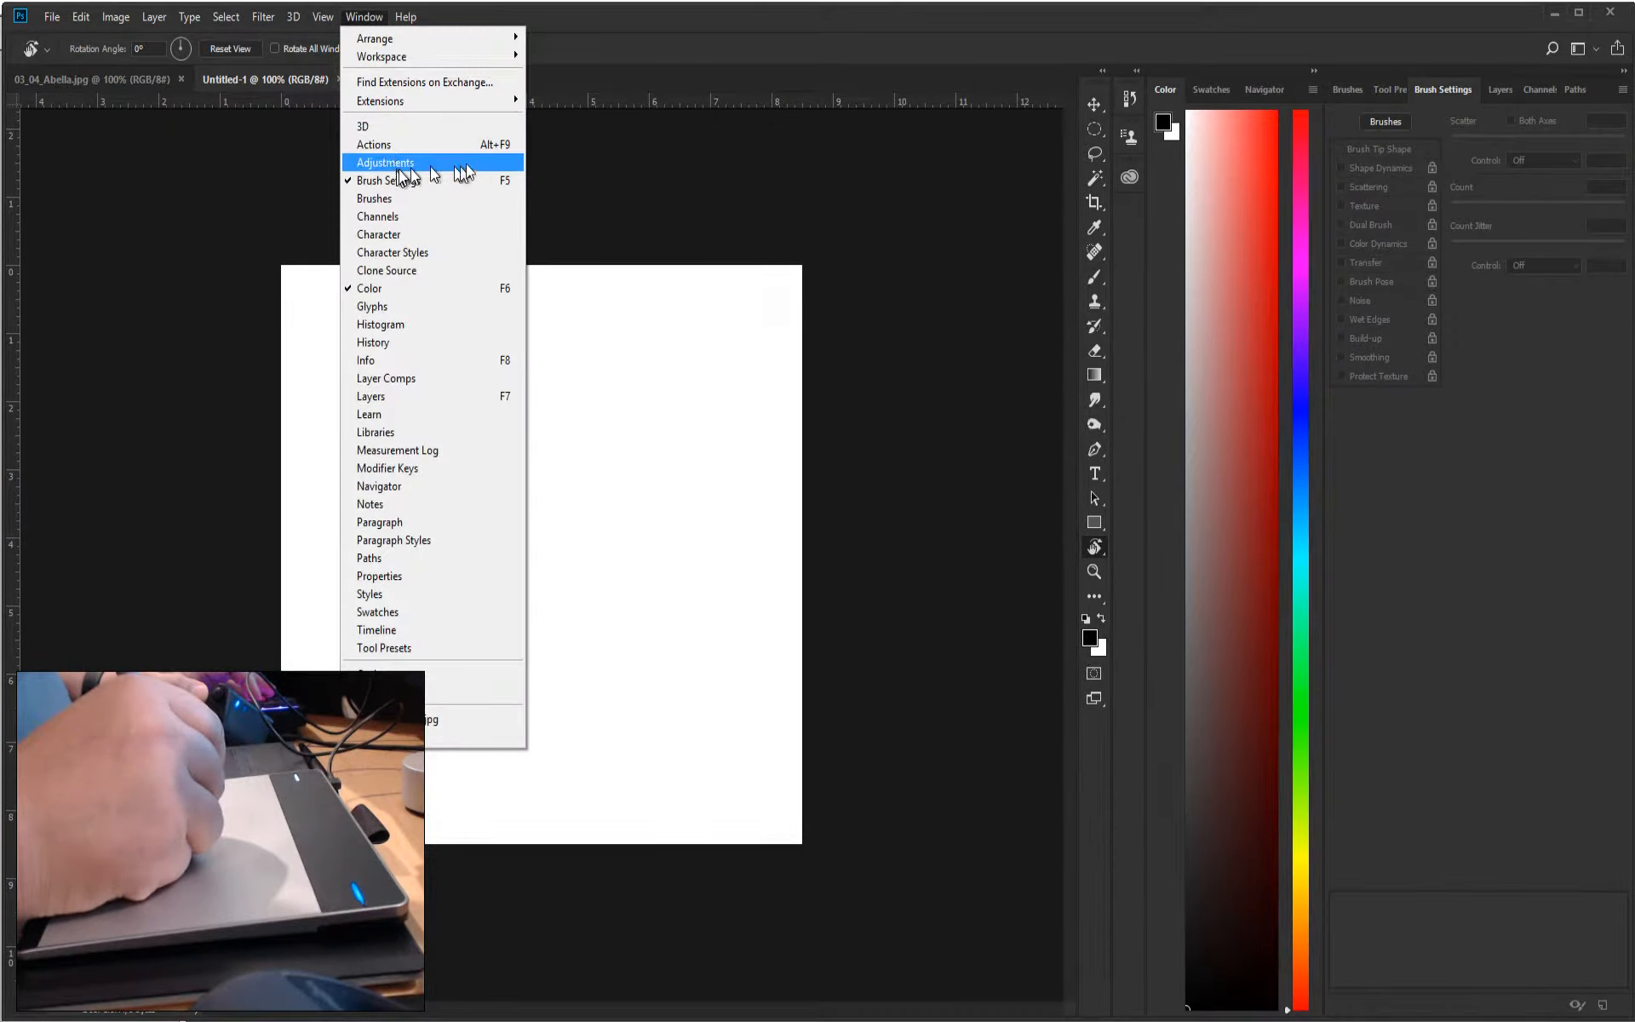
click(392, 288)
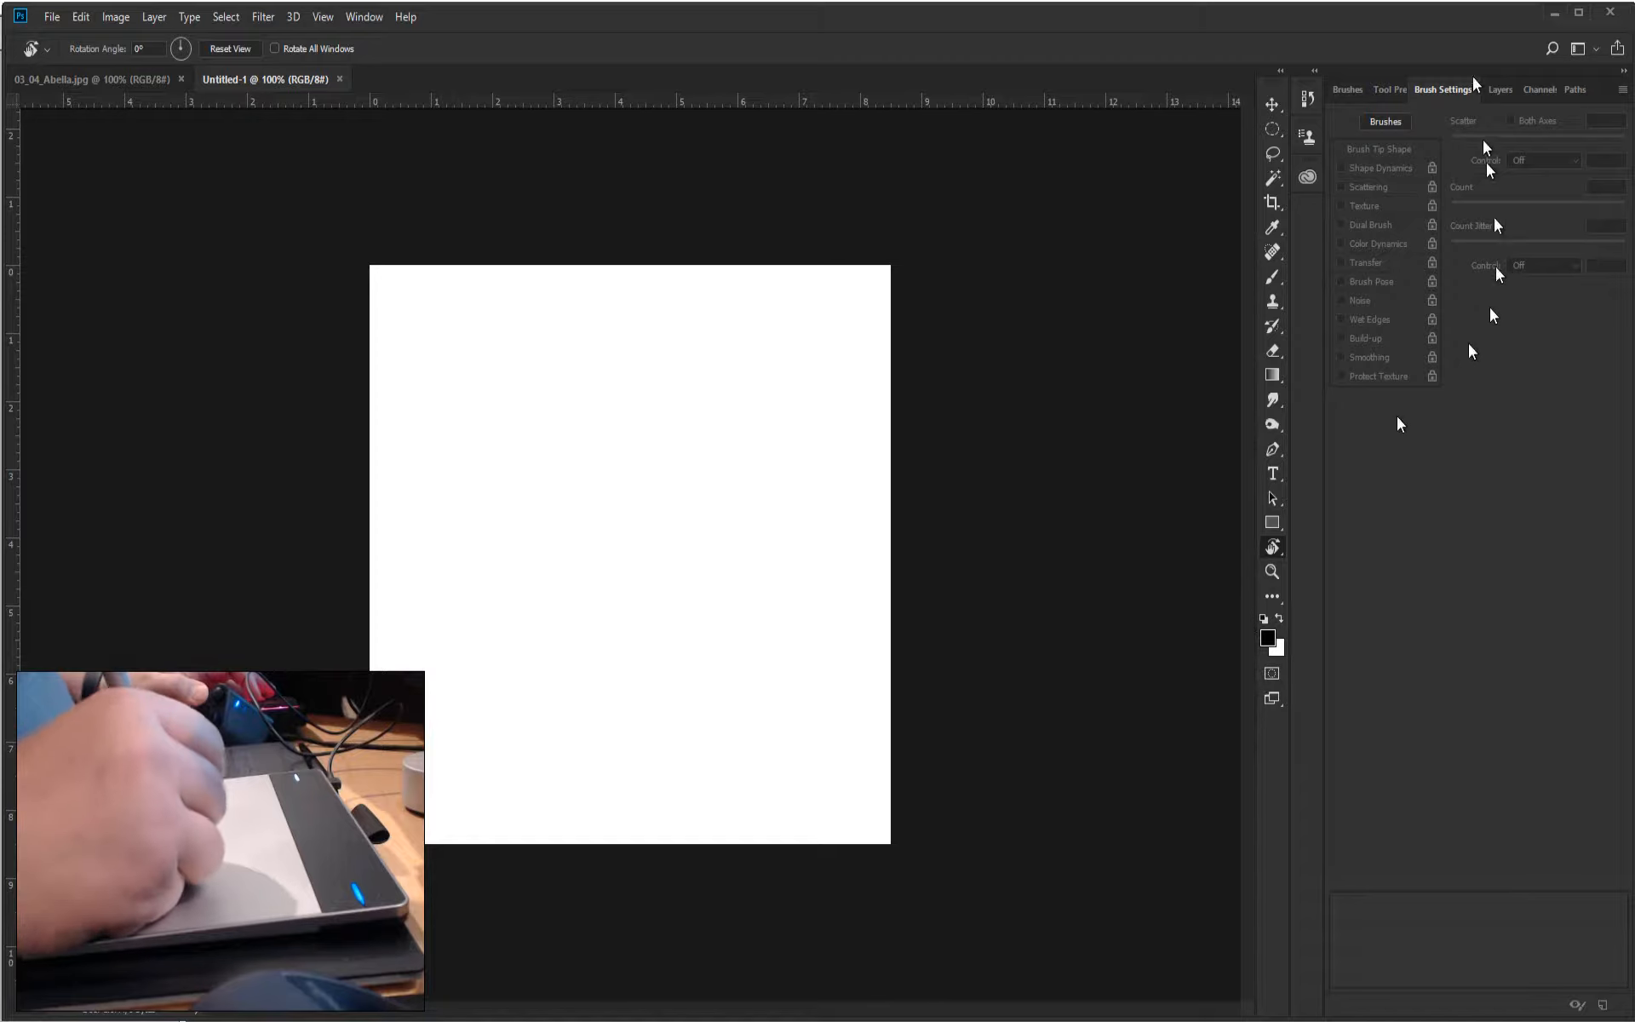
click(1353, 90)
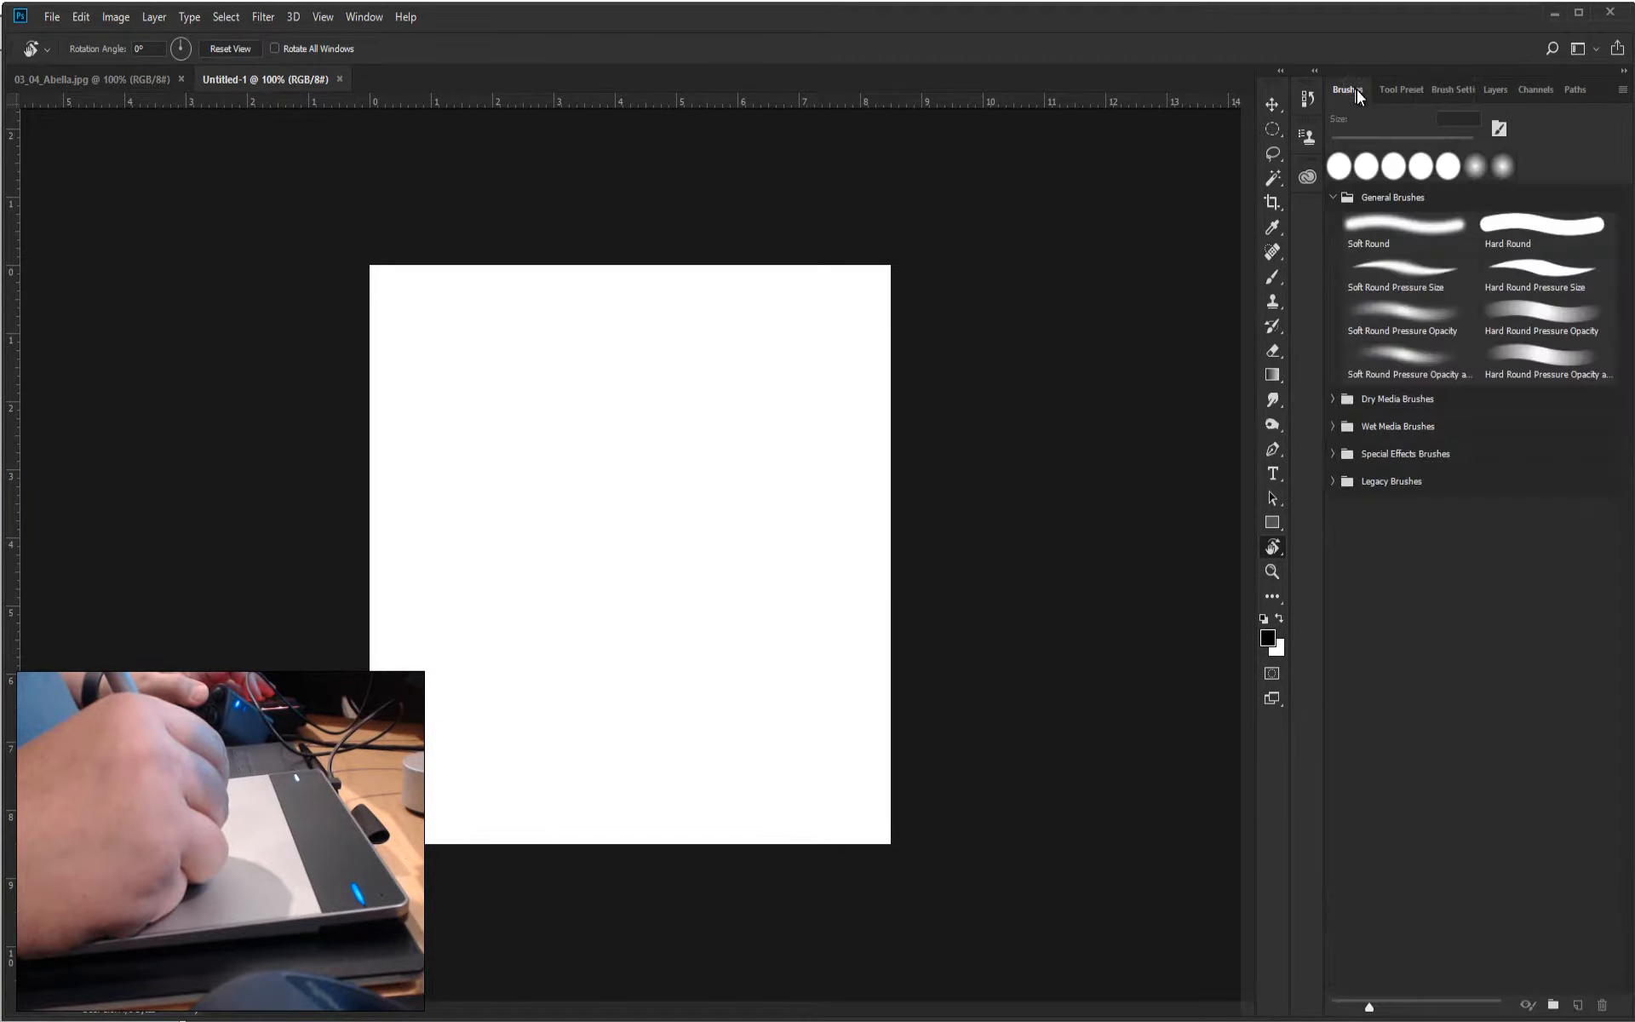
click(1334, 198)
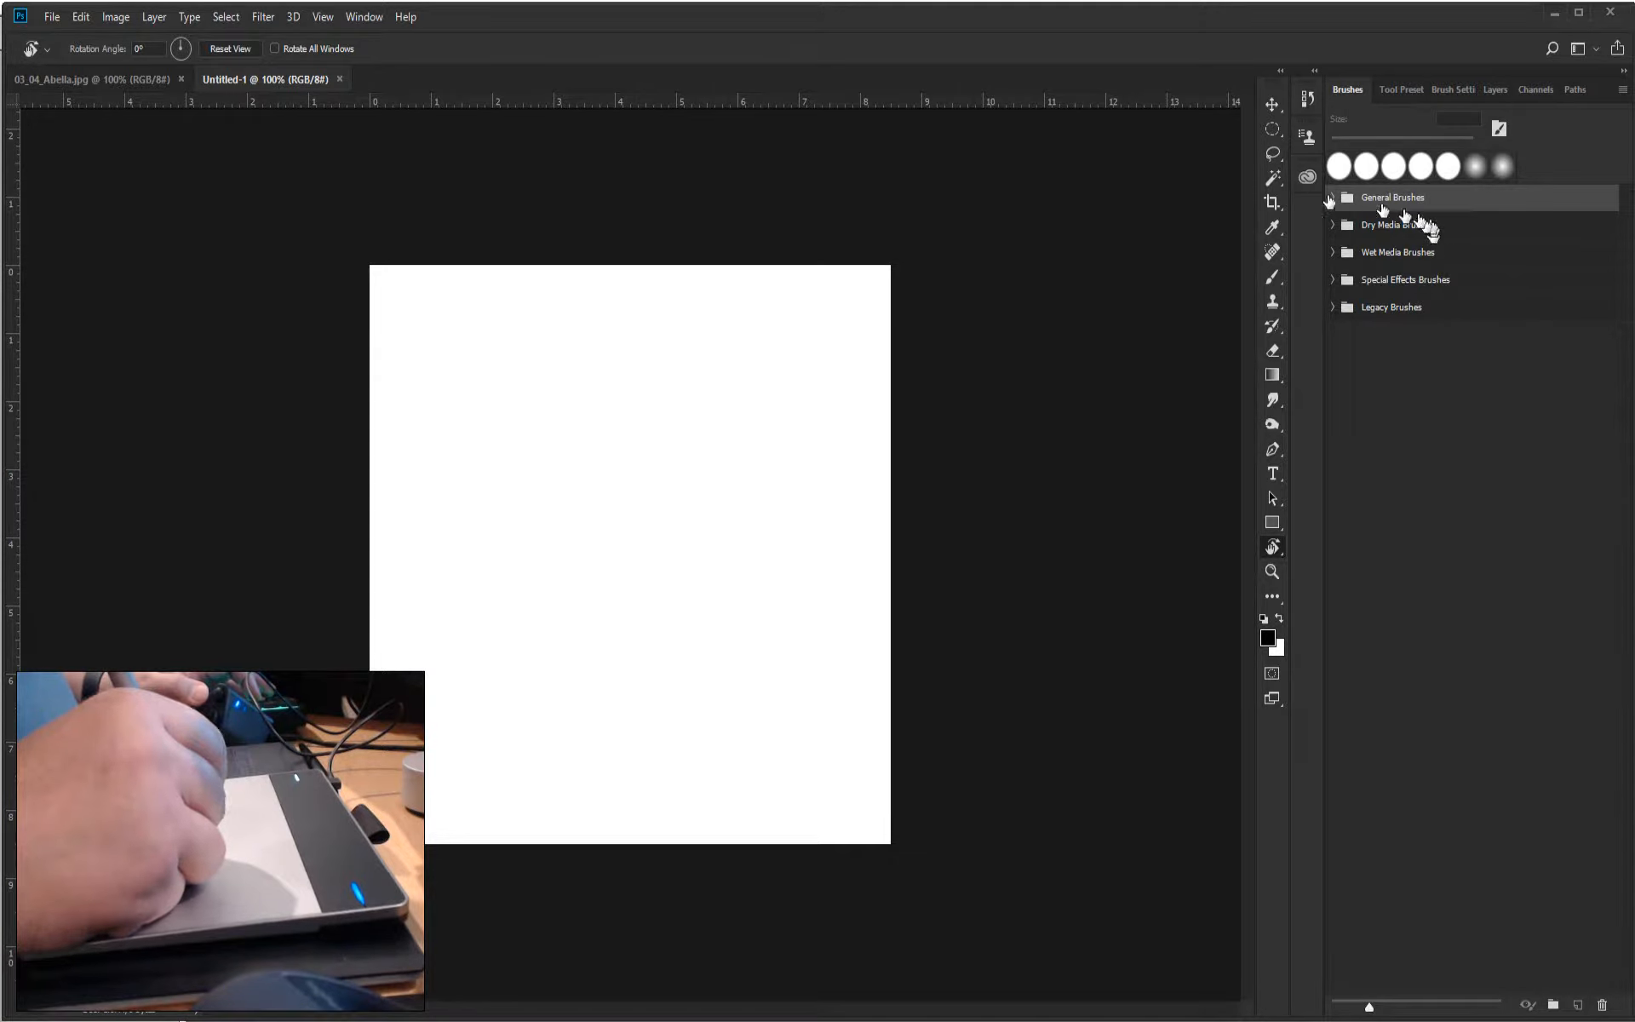
Show the Brush Settings panel, float it over the canvas area, and dock it back into its panel group.
click(364, 17)
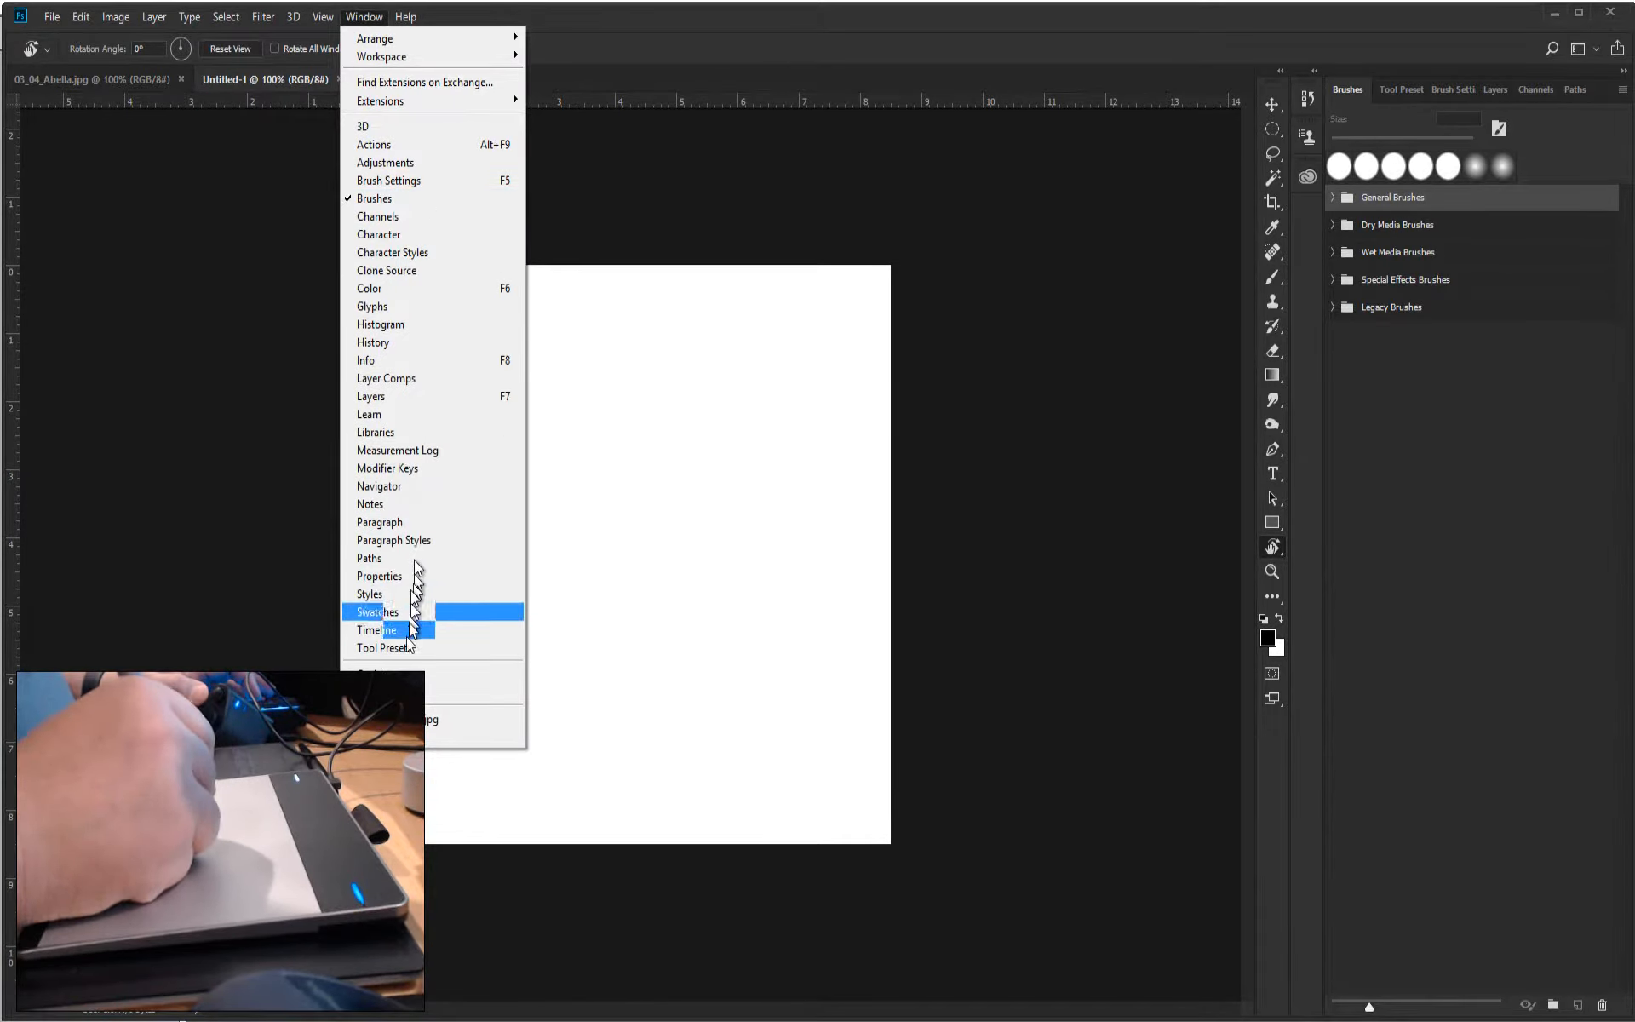
click(487, 180)
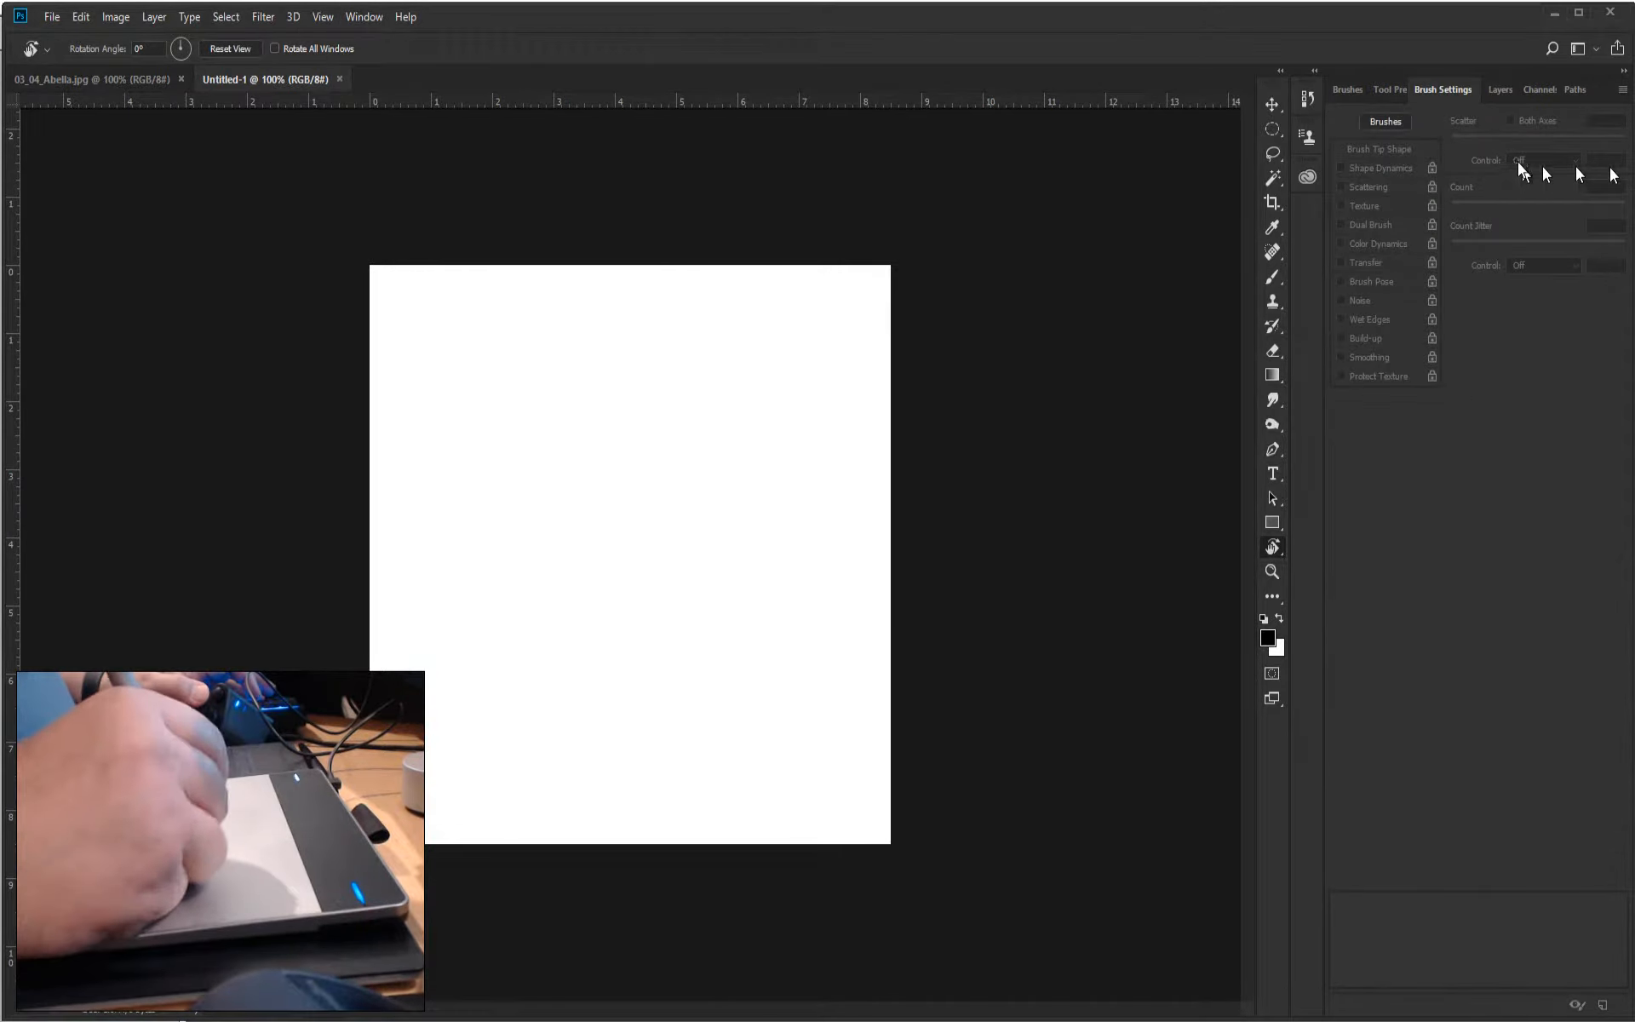
mouse_move(1445, 93)
mouse_down()
mouse_move(1059, 417)
mouse_move(967, 406)
mouse_up()
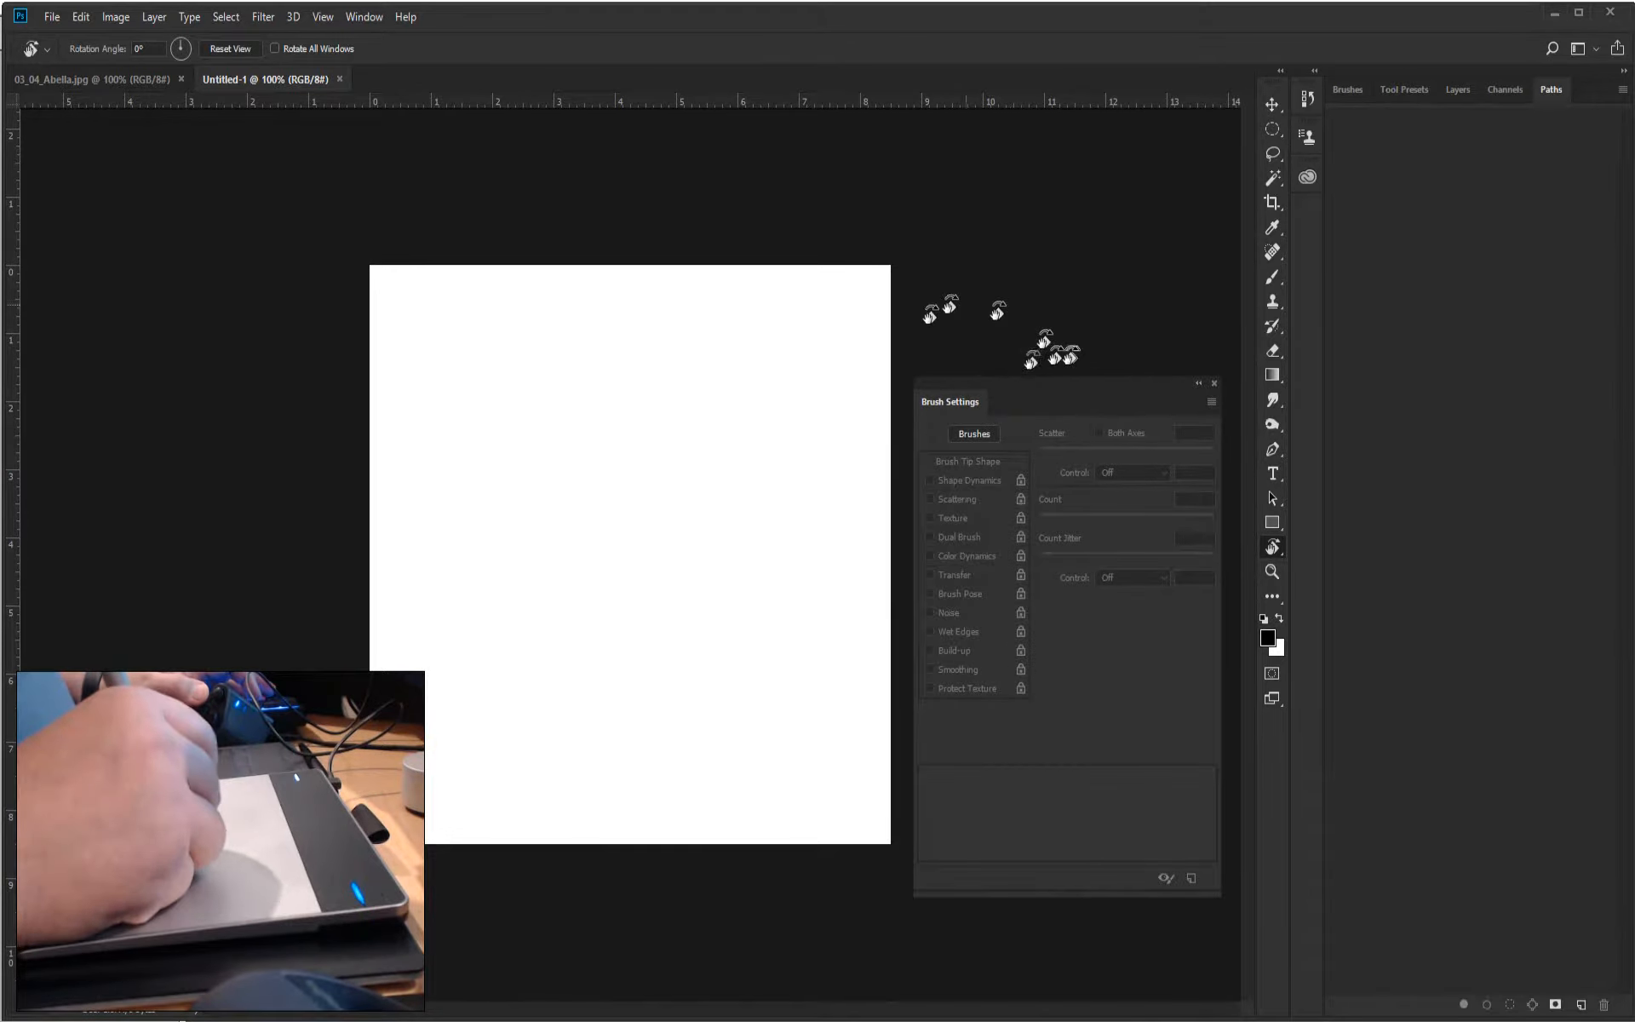
mouse_move(1005, 391)
mouse_down()
mouse_move(1435, 222)
mouse_move(1476, 116)
mouse_move(1457, 89)
mouse_up()
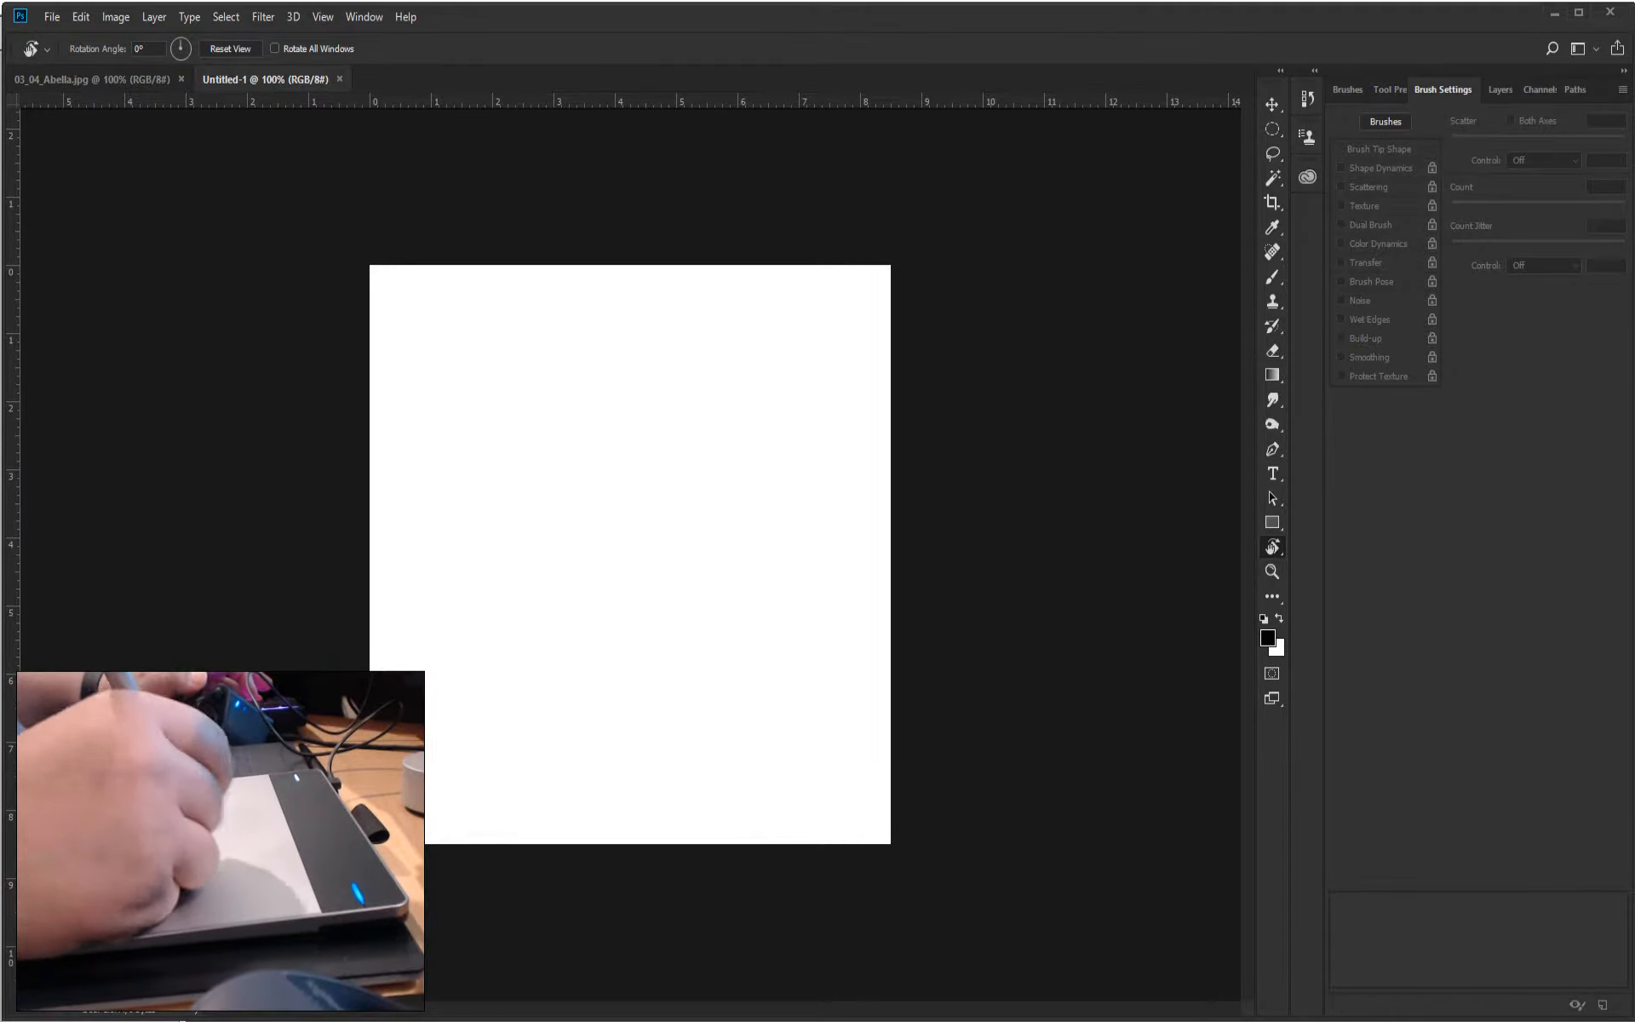
Expand the General Brushes folder in the Brushes panel and choose the Hard Round preset for the Brush tool.
click(1338, 90)
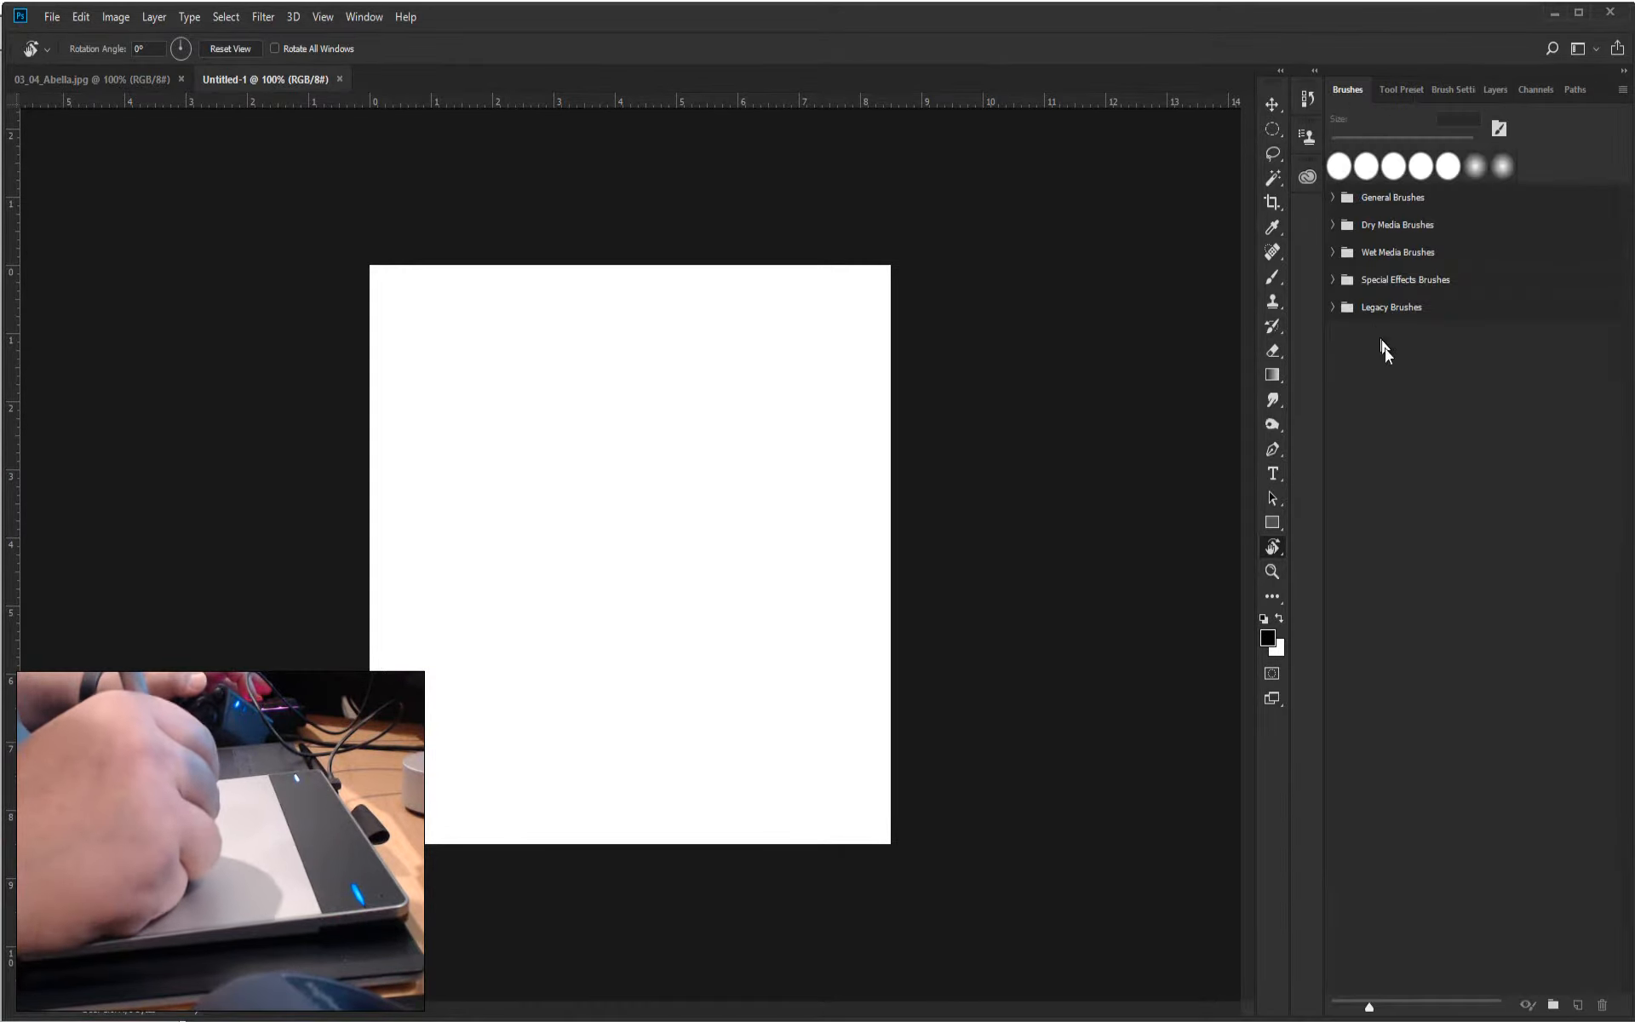
click(1336, 199)
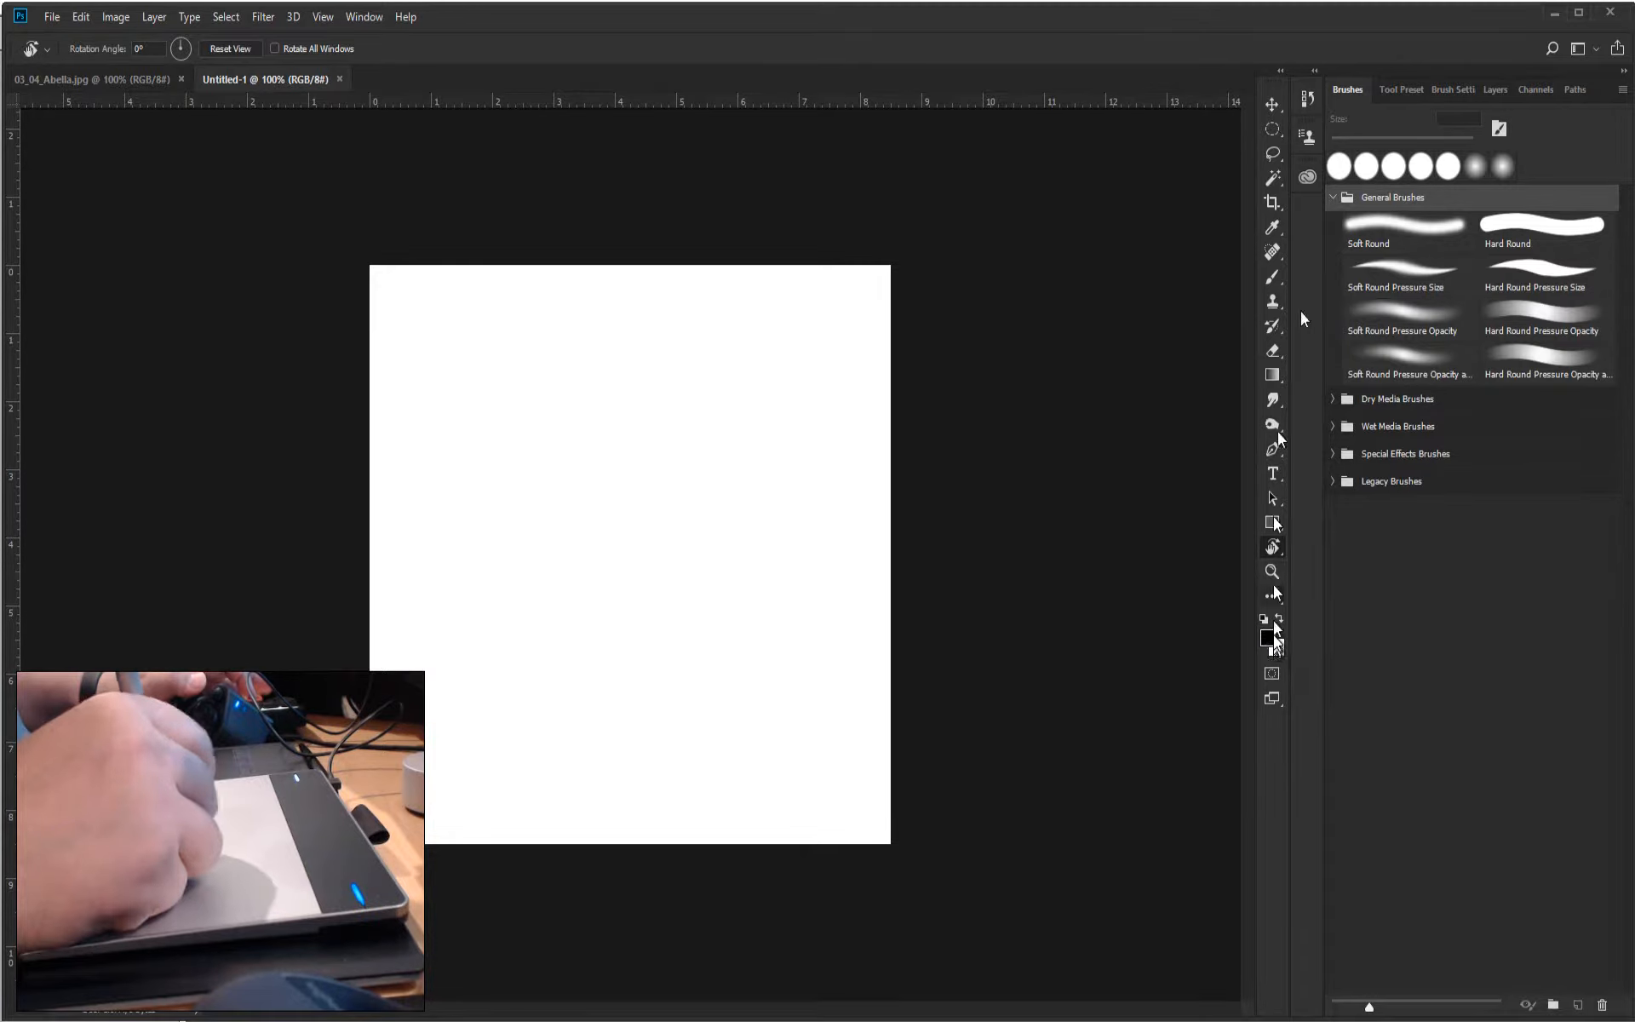
click(1275, 279)
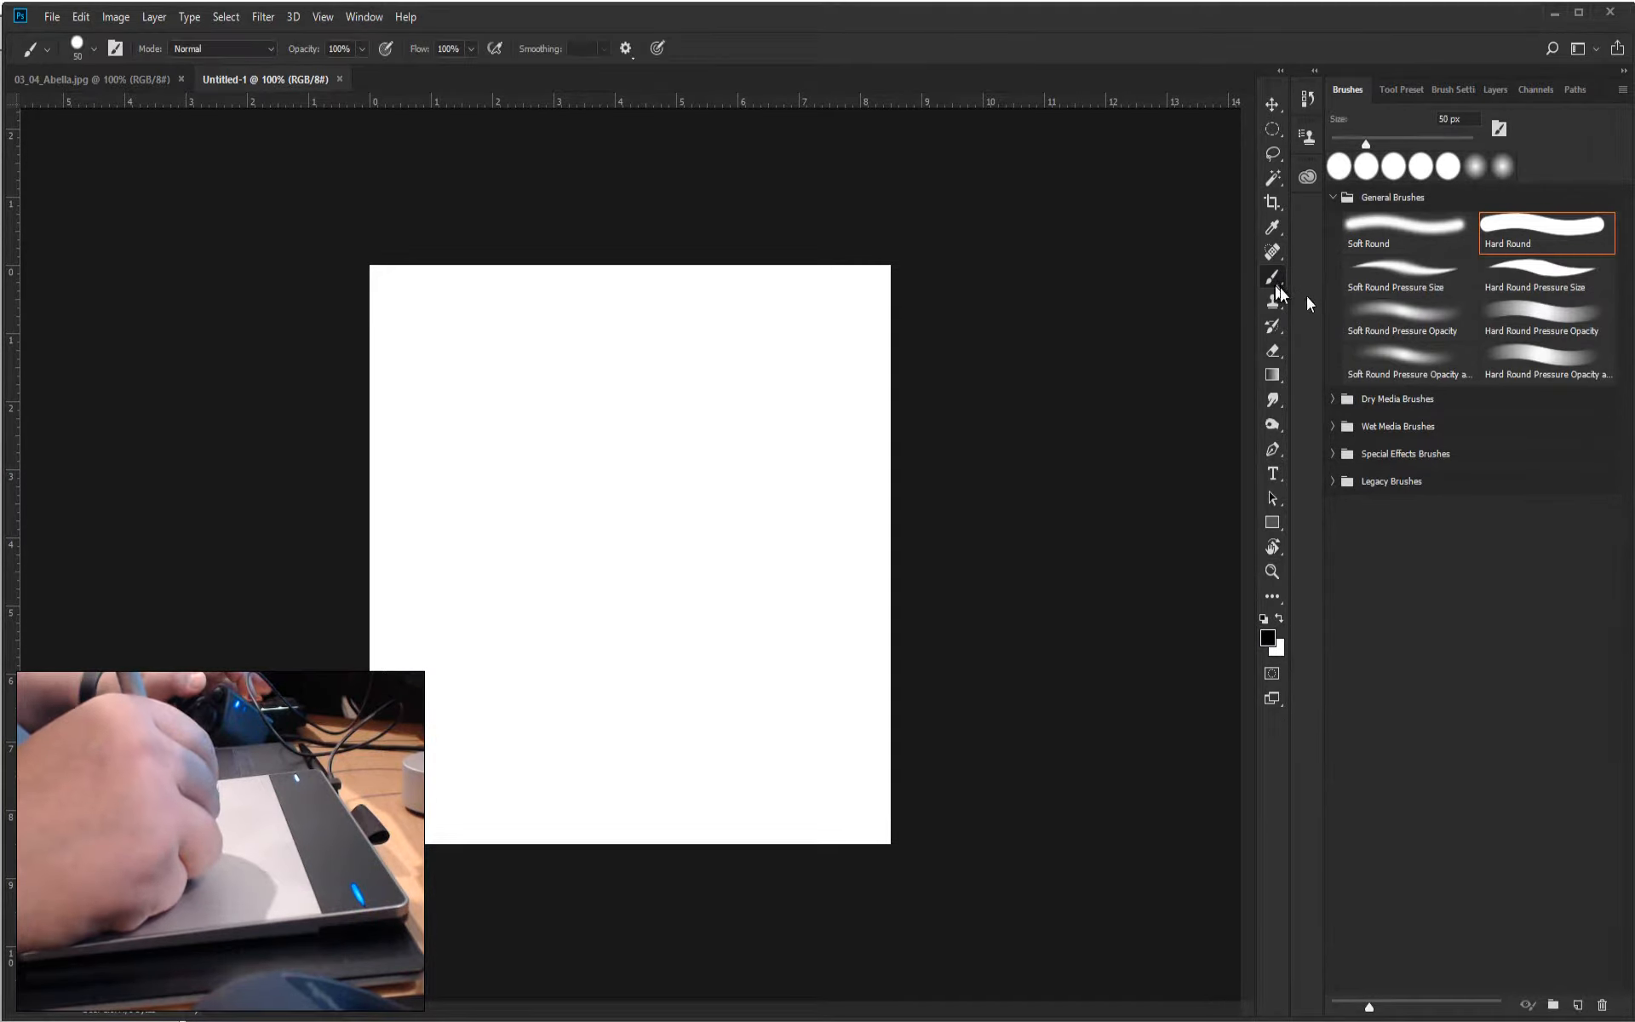
click(1555, 236)
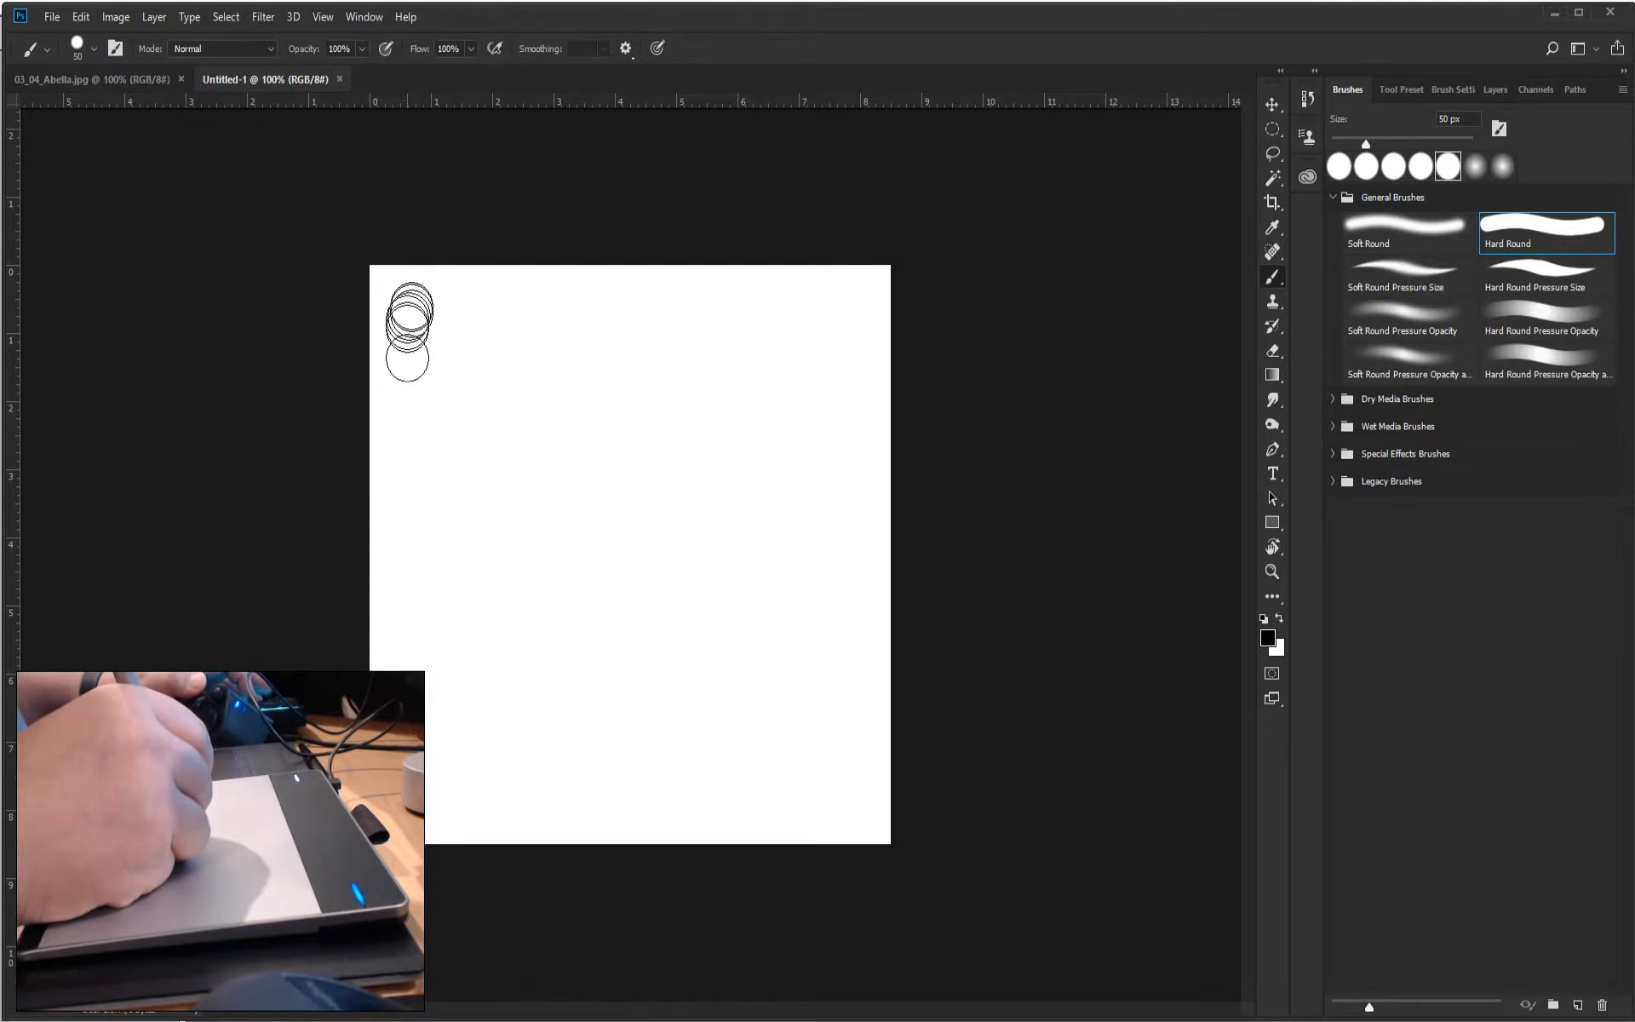
Paint thick black vertical strokes on the white canvas, and swap the foreground colour to white to paint over them.
drag(400, 289, 361, 608)
mouse_move(452, 293)
mouse_down()
mouse_move(485, 477)
mouse_move(539, 335)
mouse_move(576, 292)
mouse_move(656, 292)
mouse_move(685, 579)
mouse_up()
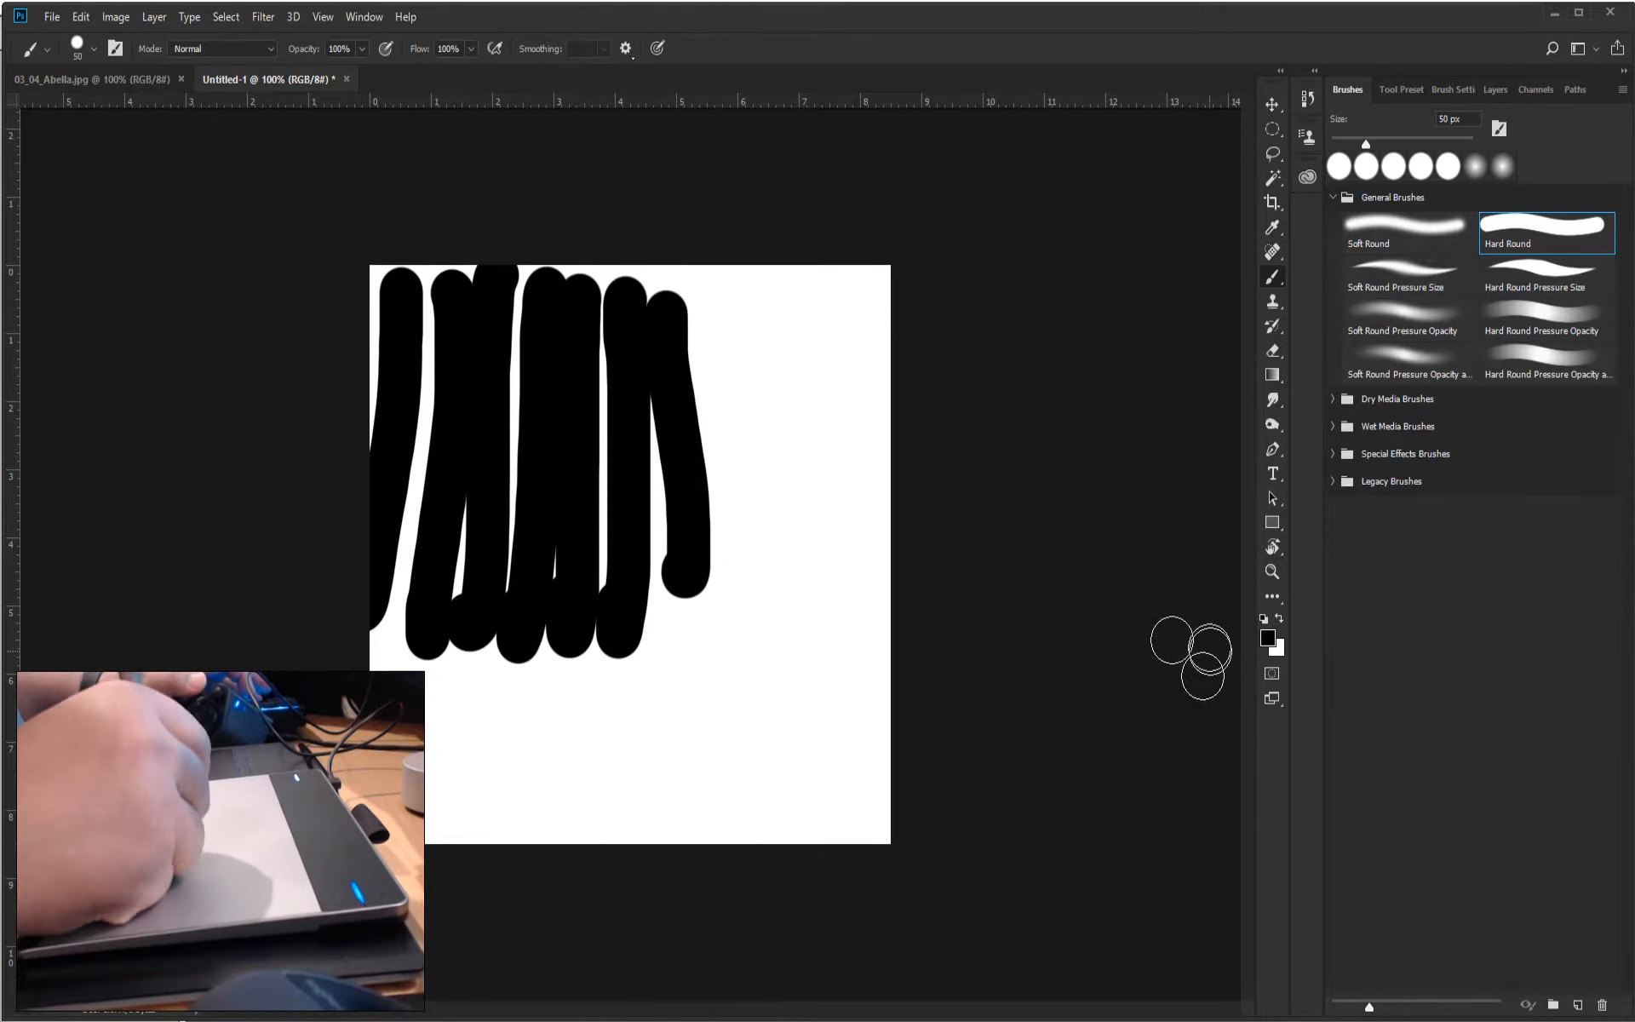
click(1282, 618)
mouse_move(656, 289)
mouse_down()
mouse_move(656, 400)
mouse_move(596, 310)
mouse_move(547, 375)
mouse_move(461, 333)
mouse_move(418, 417)
mouse_move(425, 647)
mouse_up()
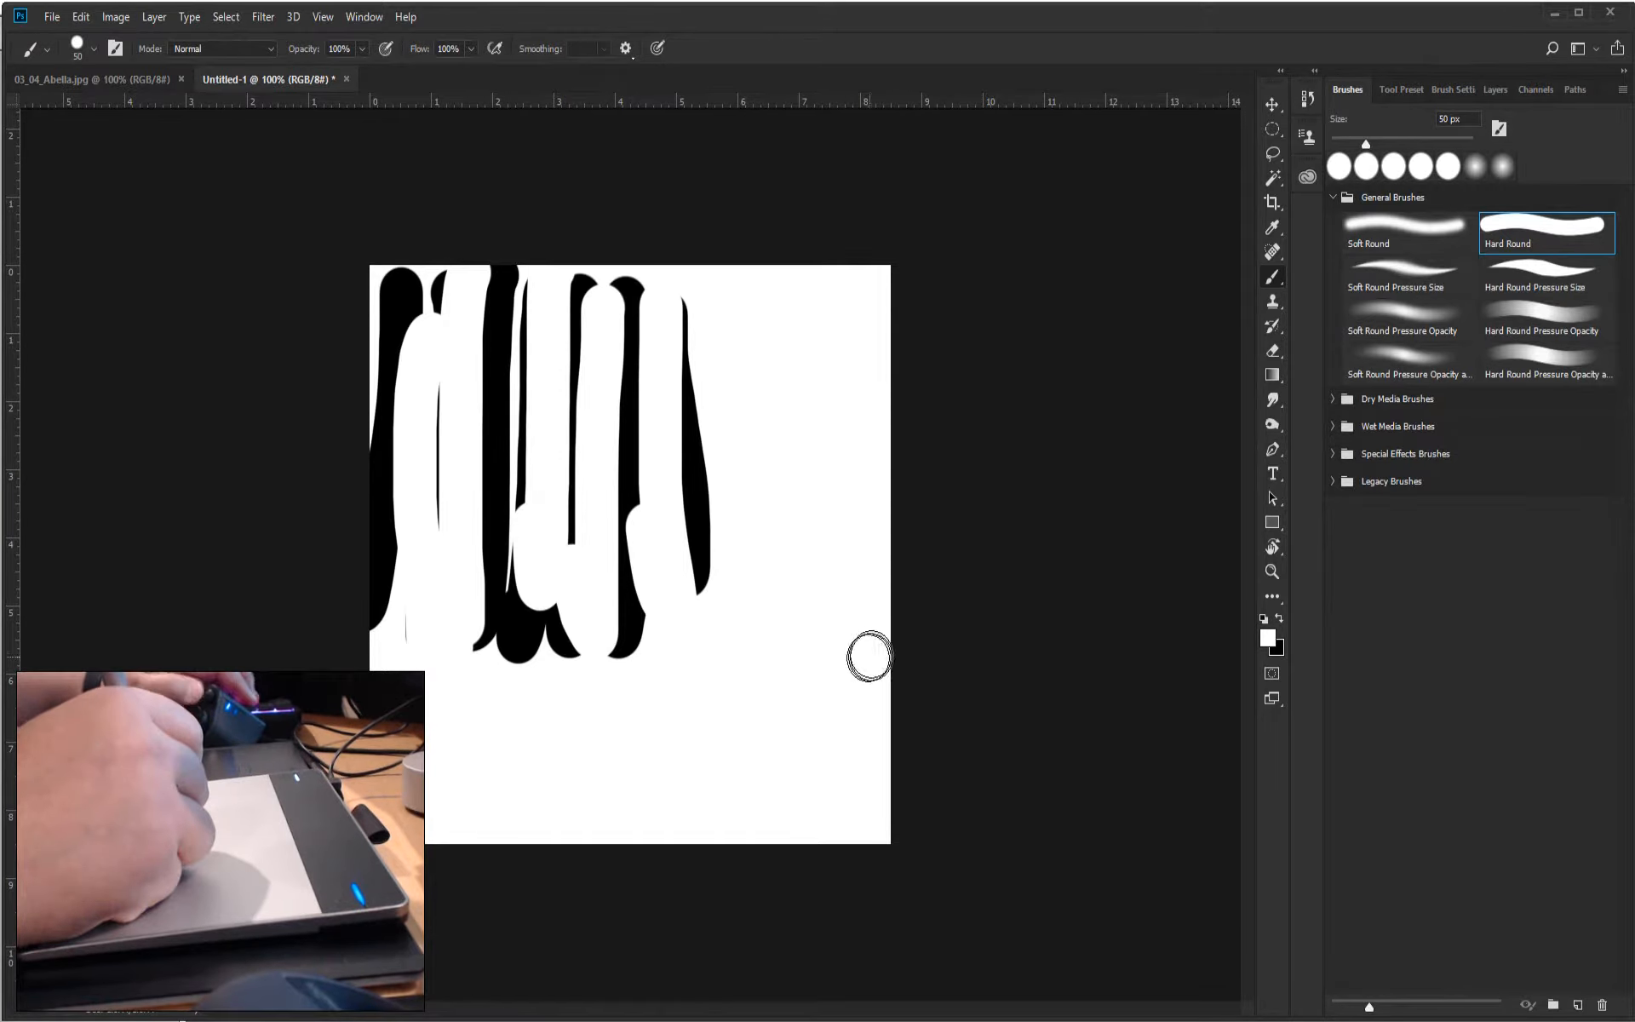
Layer more vertical strokes over the painted area, swapping the foreground colour between black and white between sets of strokes.
key(x)
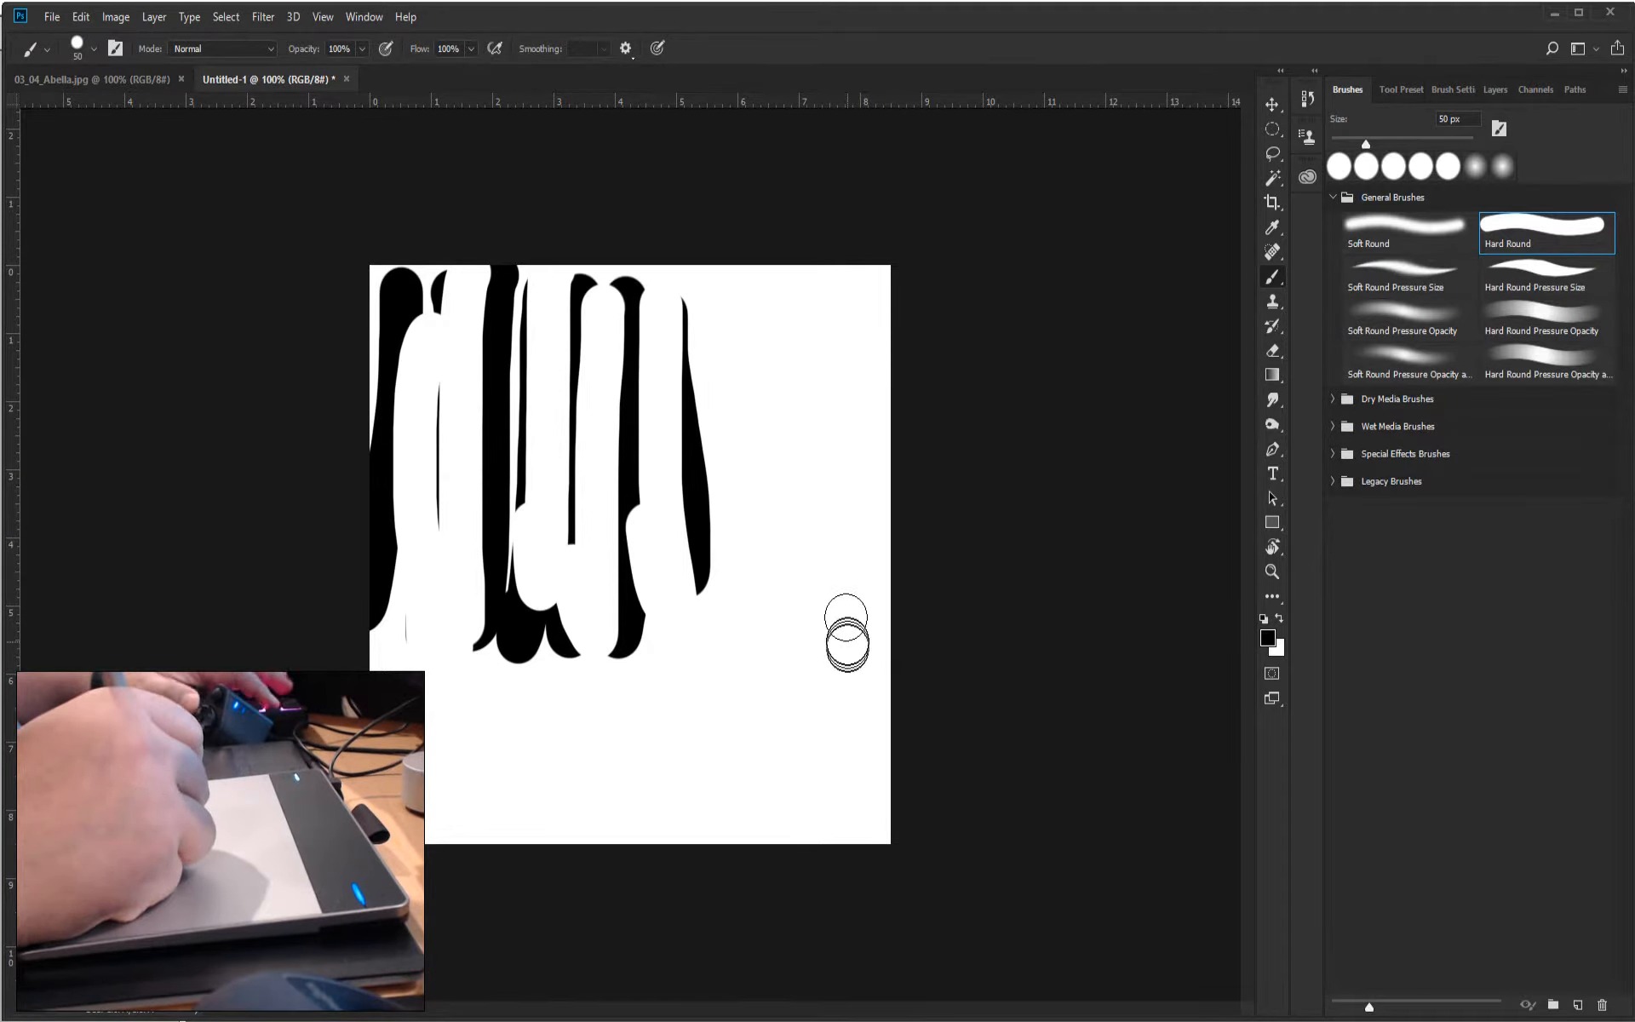
mouse_move(606, 349)
mouse_down()
mouse_move(603, 614)
mouse_move(558, 640)
mouse_up()
key(x)
mouse_move(518, 374)
mouse_down()
mouse_move(519, 654)
mouse_move(490, 660)
mouse_up()
drag(458, 392, 463, 518)
key(x)
drag(590, 444, 568, 698)
drag(583, 502, 596, 692)
drag(690, 439, 679, 693)
key(x)
drag(607, 412, 612, 652)
drag(558, 400, 562, 677)
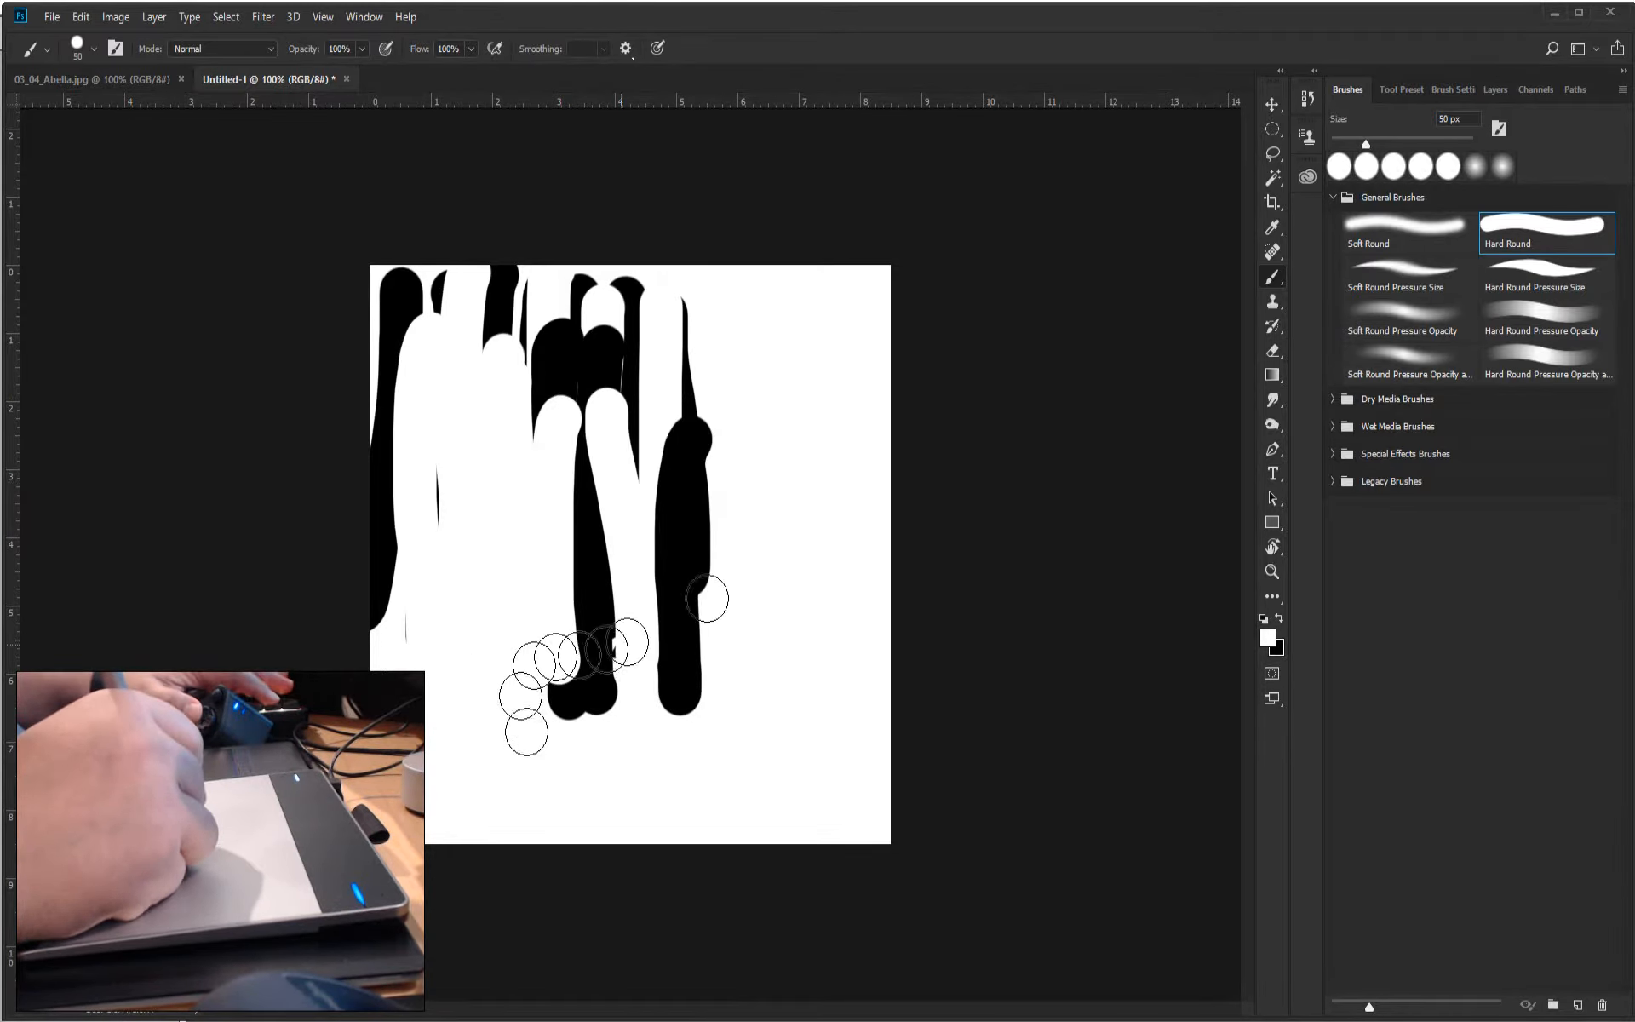
Paint several long vertical strokes in the default black, and wipe the whole canvas with a white fill.
click(1264, 619)
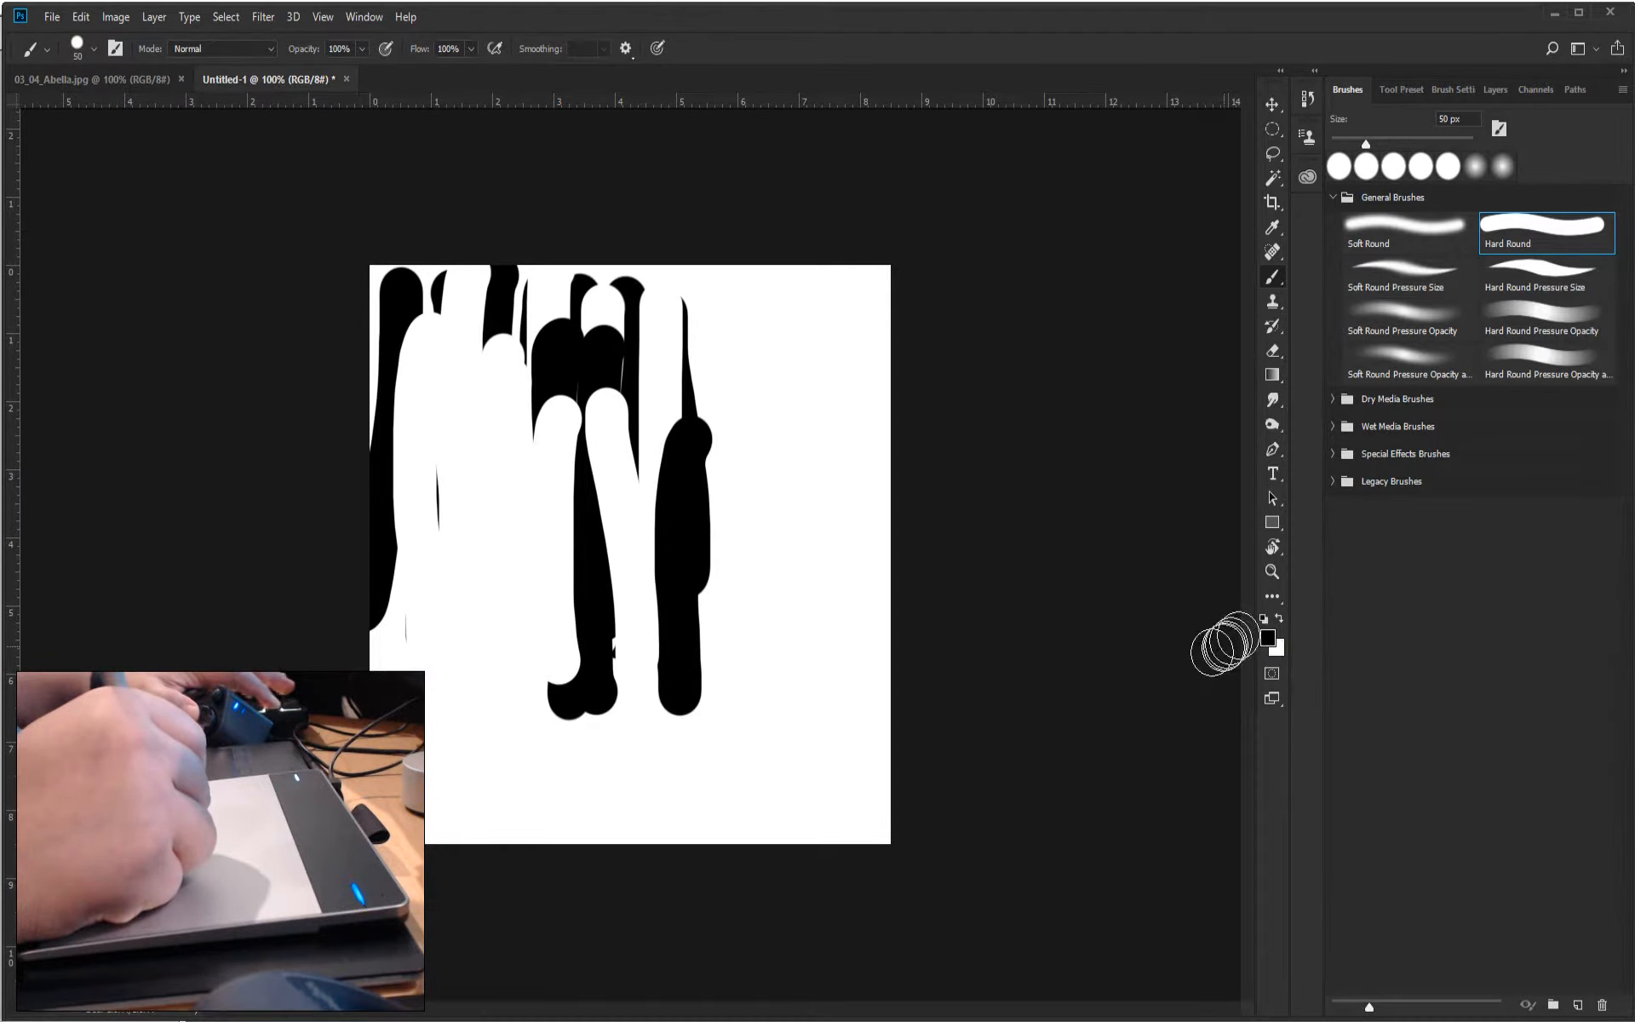
mouse_move(756, 289)
mouse_down()
mouse_move(749, 476)
mouse_move(706, 740)
mouse_up()
drag(835, 328, 770, 766)
mouse_move(664, 409)
mouse_down()
mouse_move(694, 596)
mouse_move(664, 791)
mouse_up()
drag(528, 417, 557, 796)
drag(518, 679, 544, 800)
drag(447, 430, 485, 796)
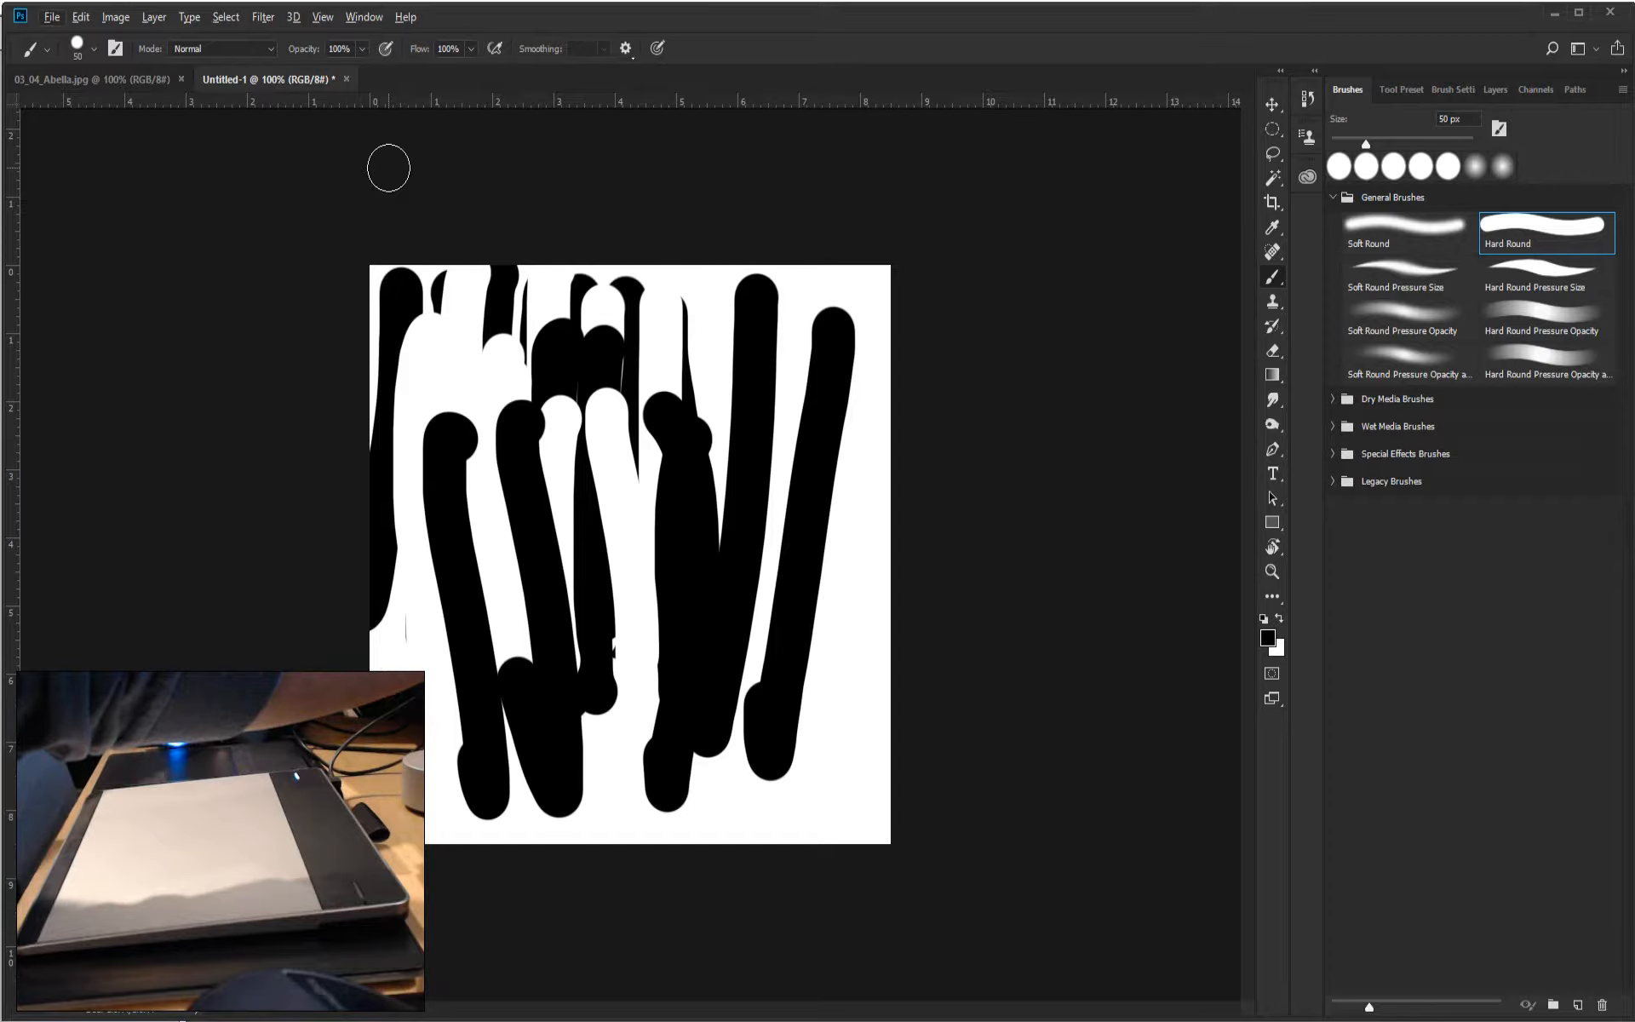
key(alt+BackSpace)
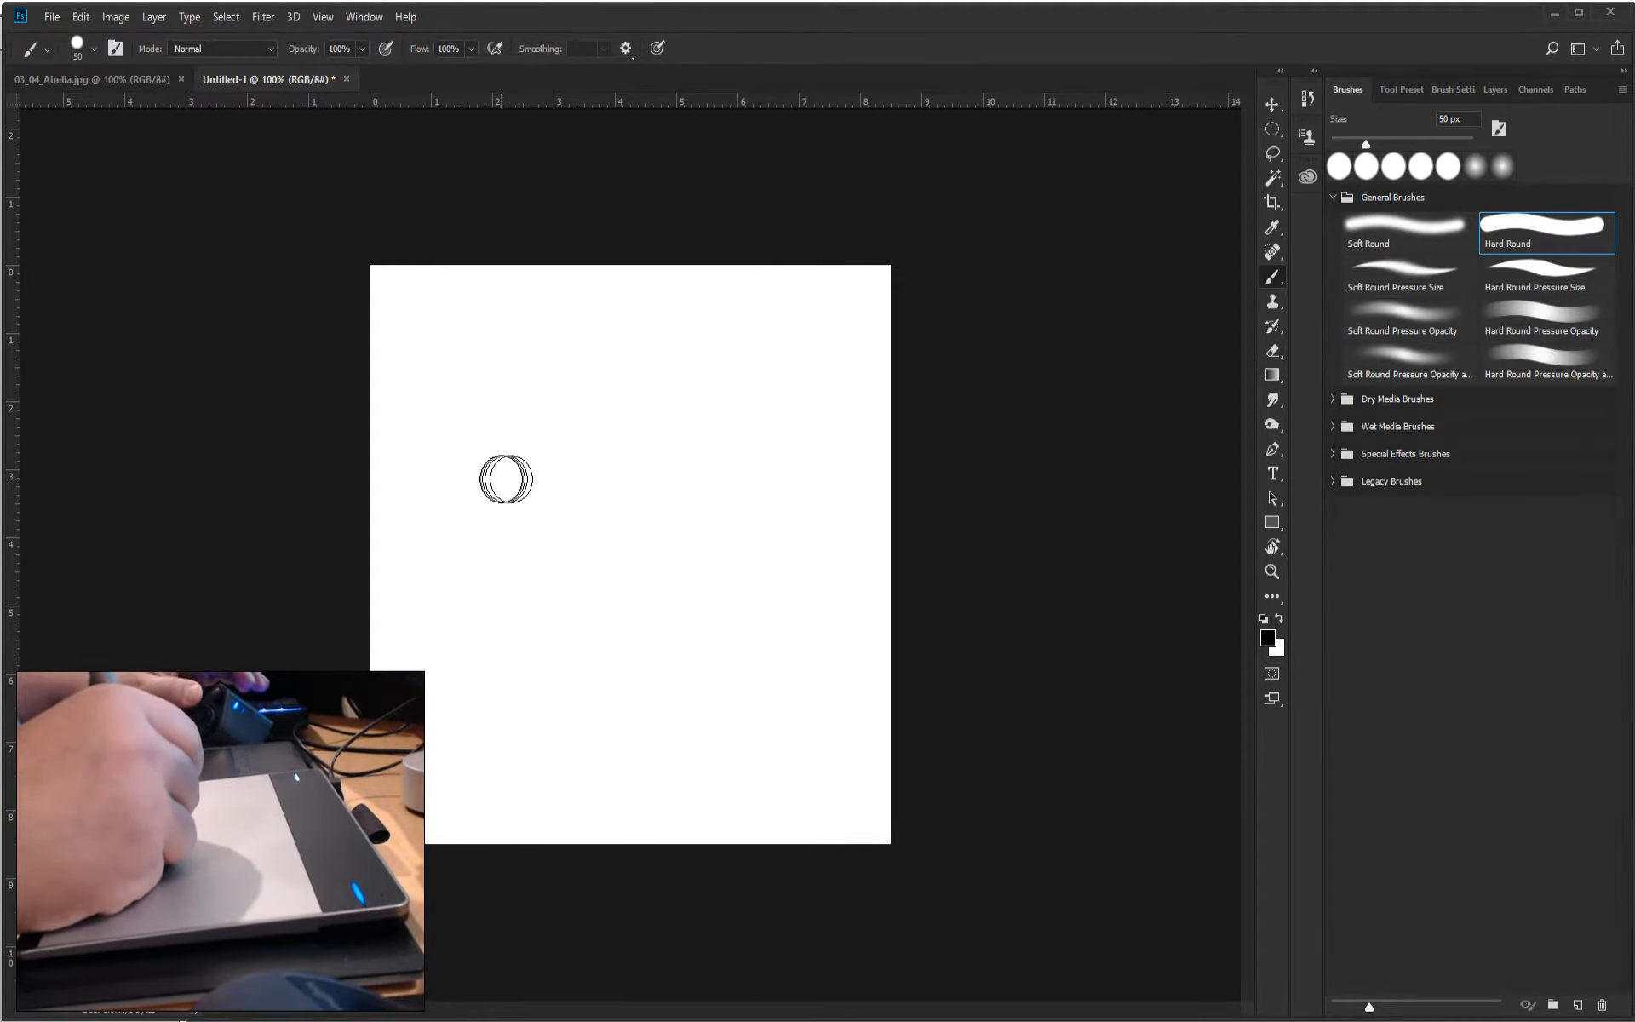
Paint five thick, separate vertical black strokes across the cleared canvas with the Hard Round brush.
drag(438, 306, 423, 771)
click(485, 362)
drag(479, 623, 473, 743)
drag(562, 328, 534, 702)
drag(630, 340, 597, 707)
drag(691, 327, 668, 711)
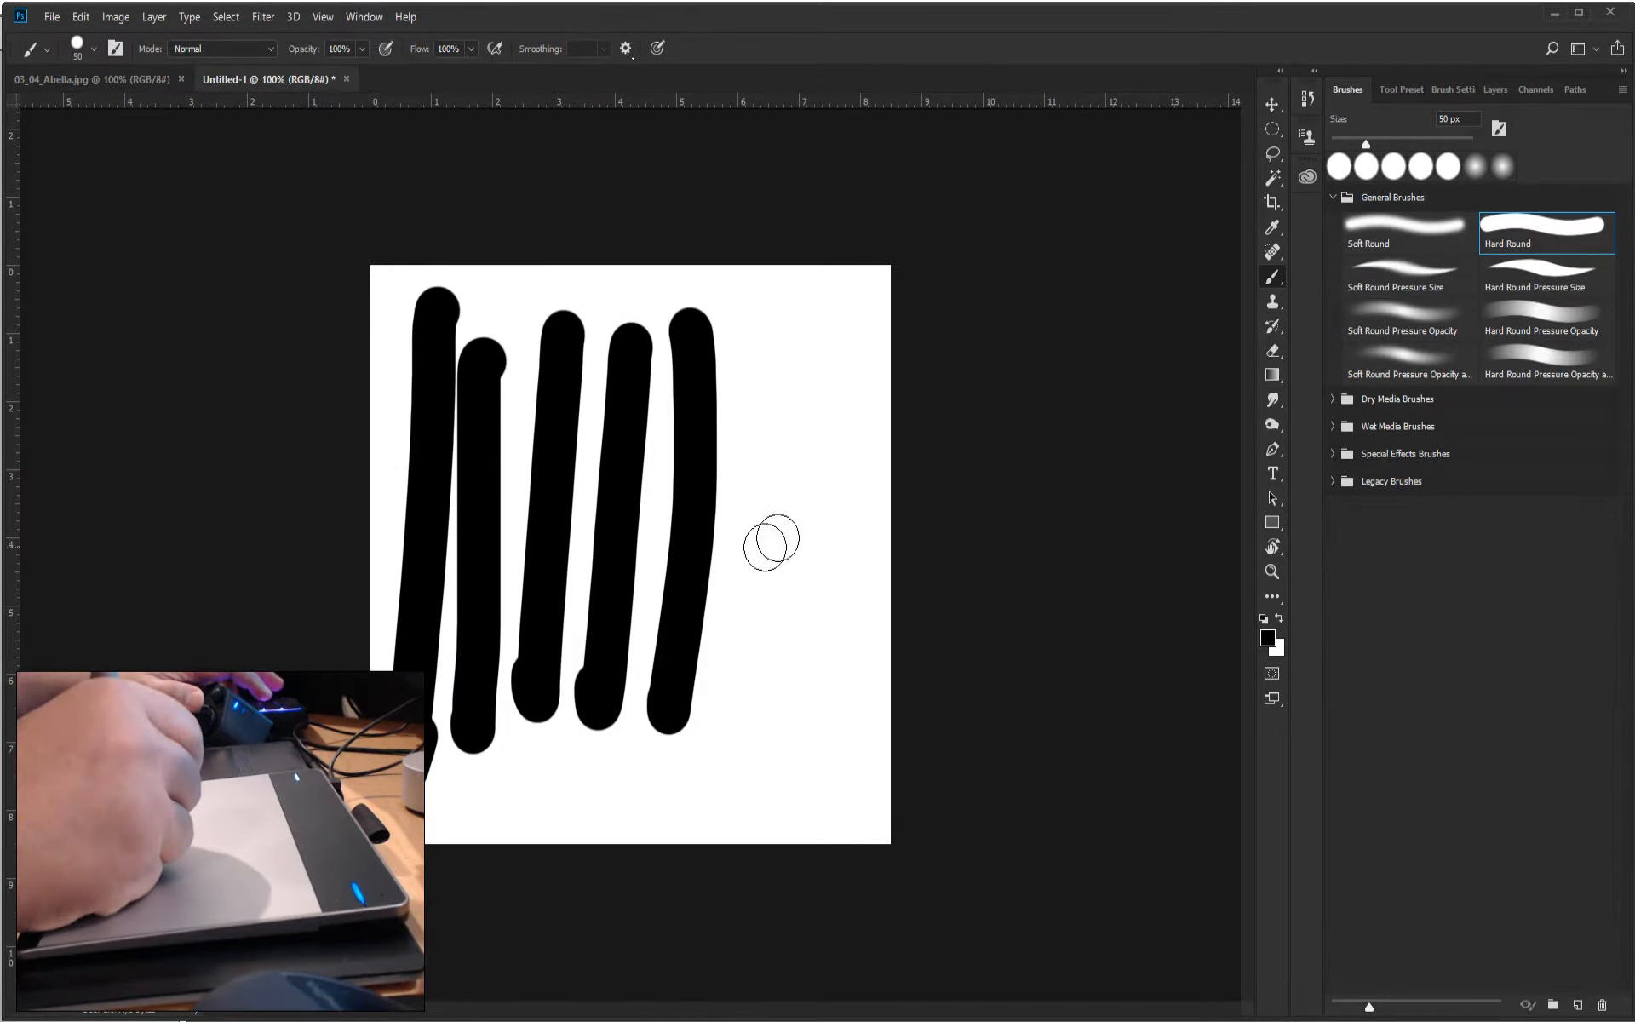
Undo all five Hard Round strokes.
key(ctrl+z)
key(ctrl+z)
key(ctrl+z)
key(ctrl+z)
key(ctrl+z)
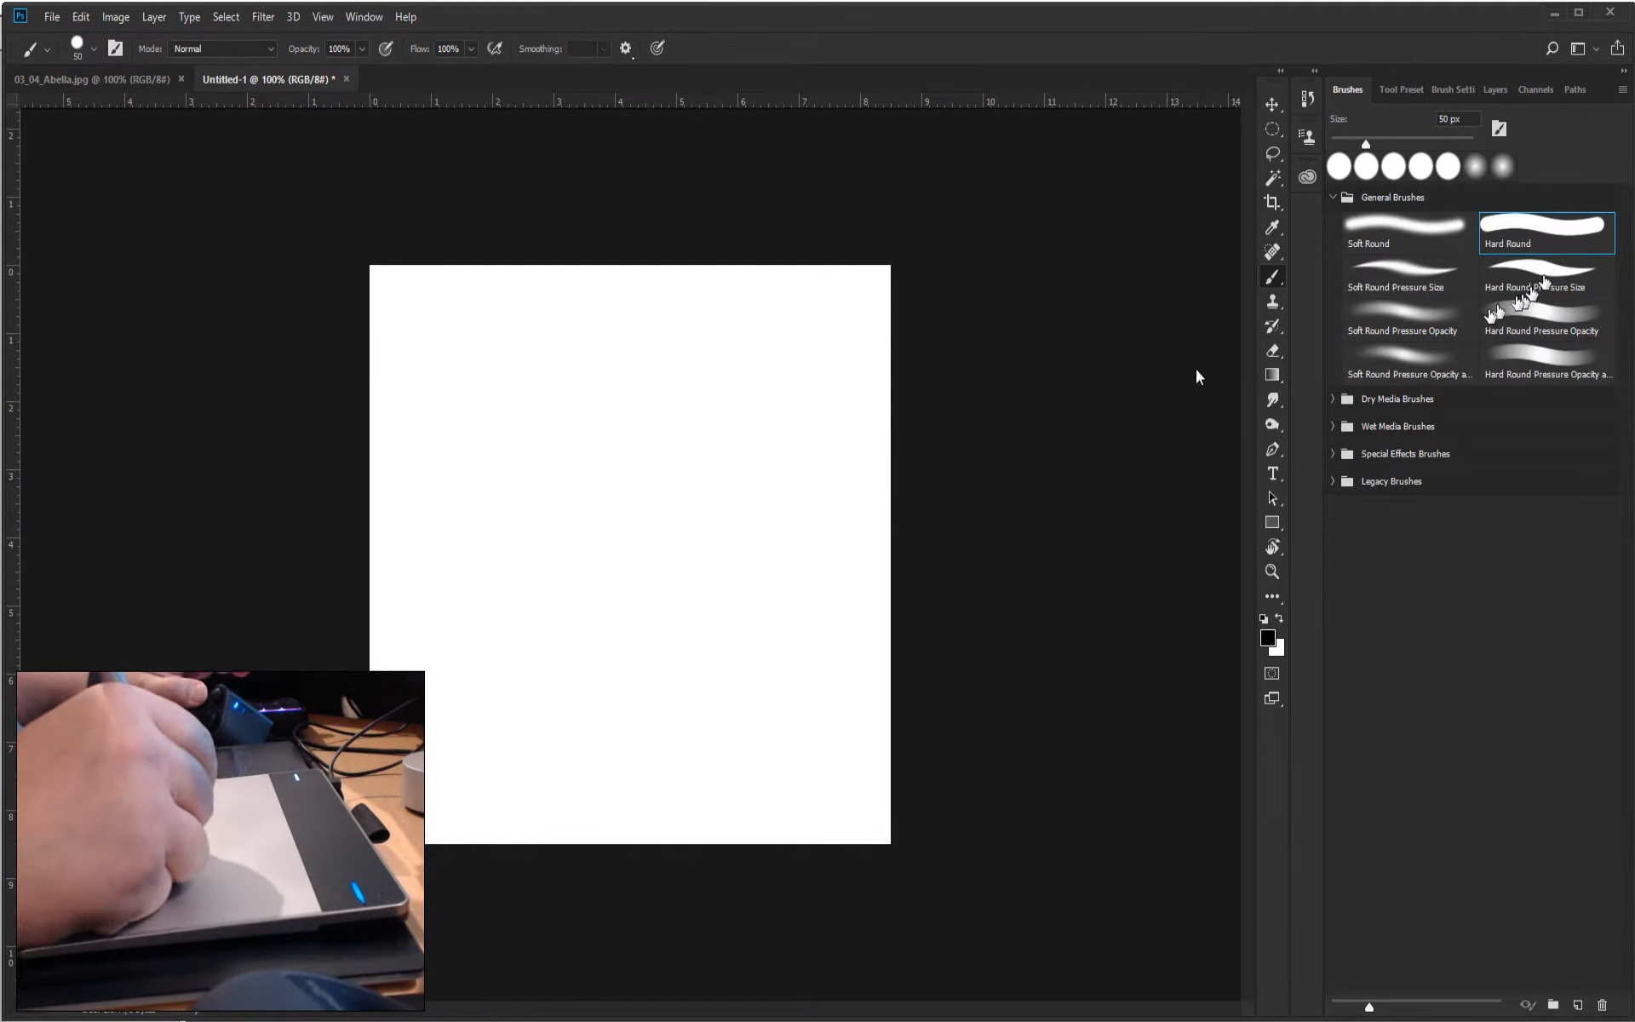
Choose the Hard Round Pressure Size preset and paint vertical black strokes whose thickness varies with pen pressure.
click(1539, 274)
mouse_move(417, 329)
mouse_down()
mouse_move(409, 664)
mouse_move(446, 711)
mouse_move(442, 754)
mouse_up()
mouse_move(481, 353)
mouse_down()
mouse_move(472, 735)
mouse_move(496, 702)
mouse_up()
drag(541, 322, 540, 687)
drag(610, 304, 631, 730)
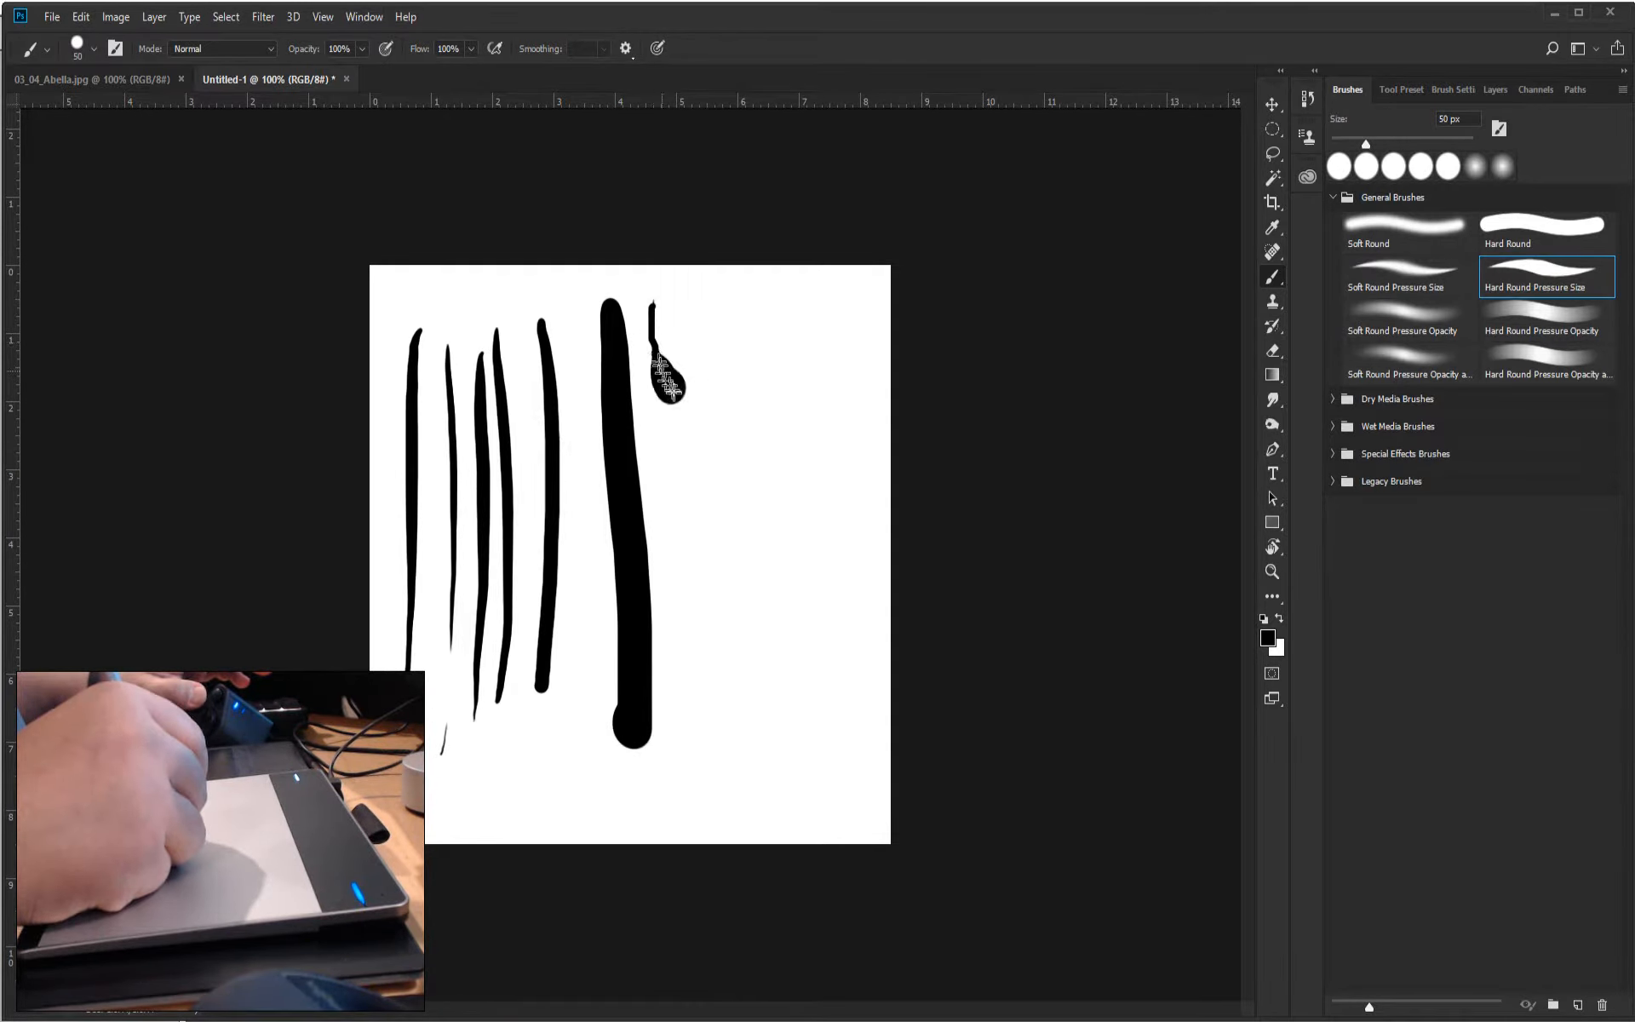
drag(668, 381, 686, 485)
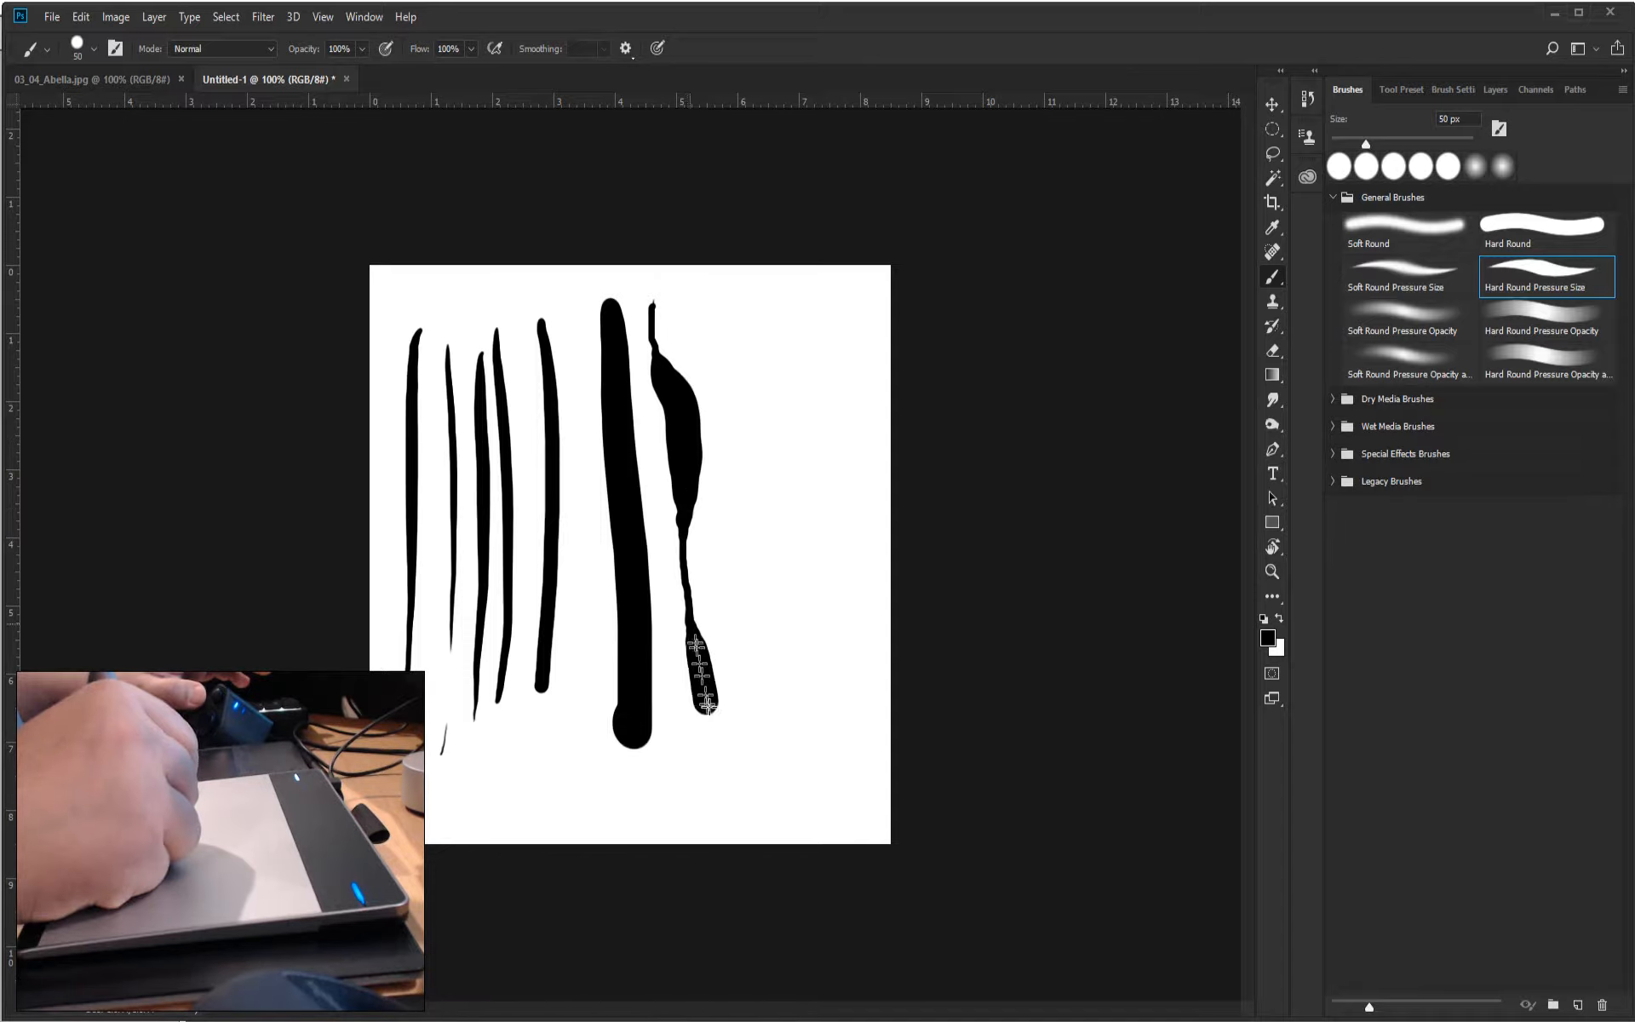
drag(707, 702, 712, 798)
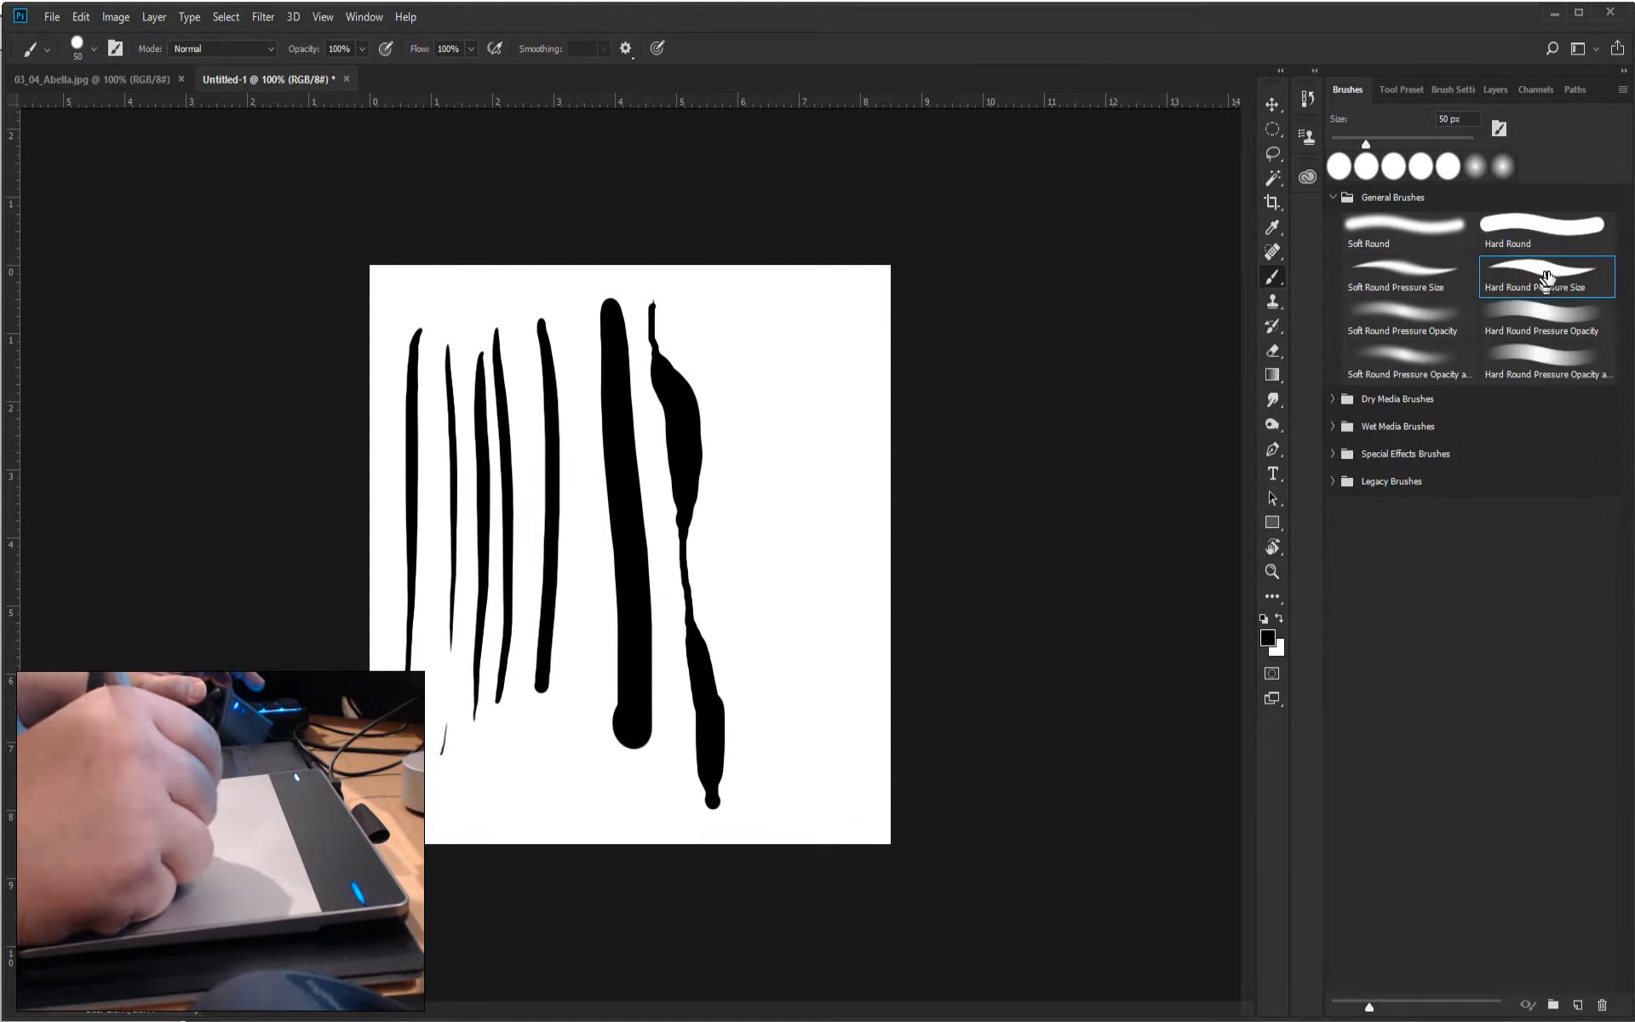
Undo all the pressure-size strokes until the canvas is blank.
key(ctrl+z)
key(ctrl+z)
key(ctrl+z)
key(ctrl+z)
key(ctrl+z)
key(ctrl+z)
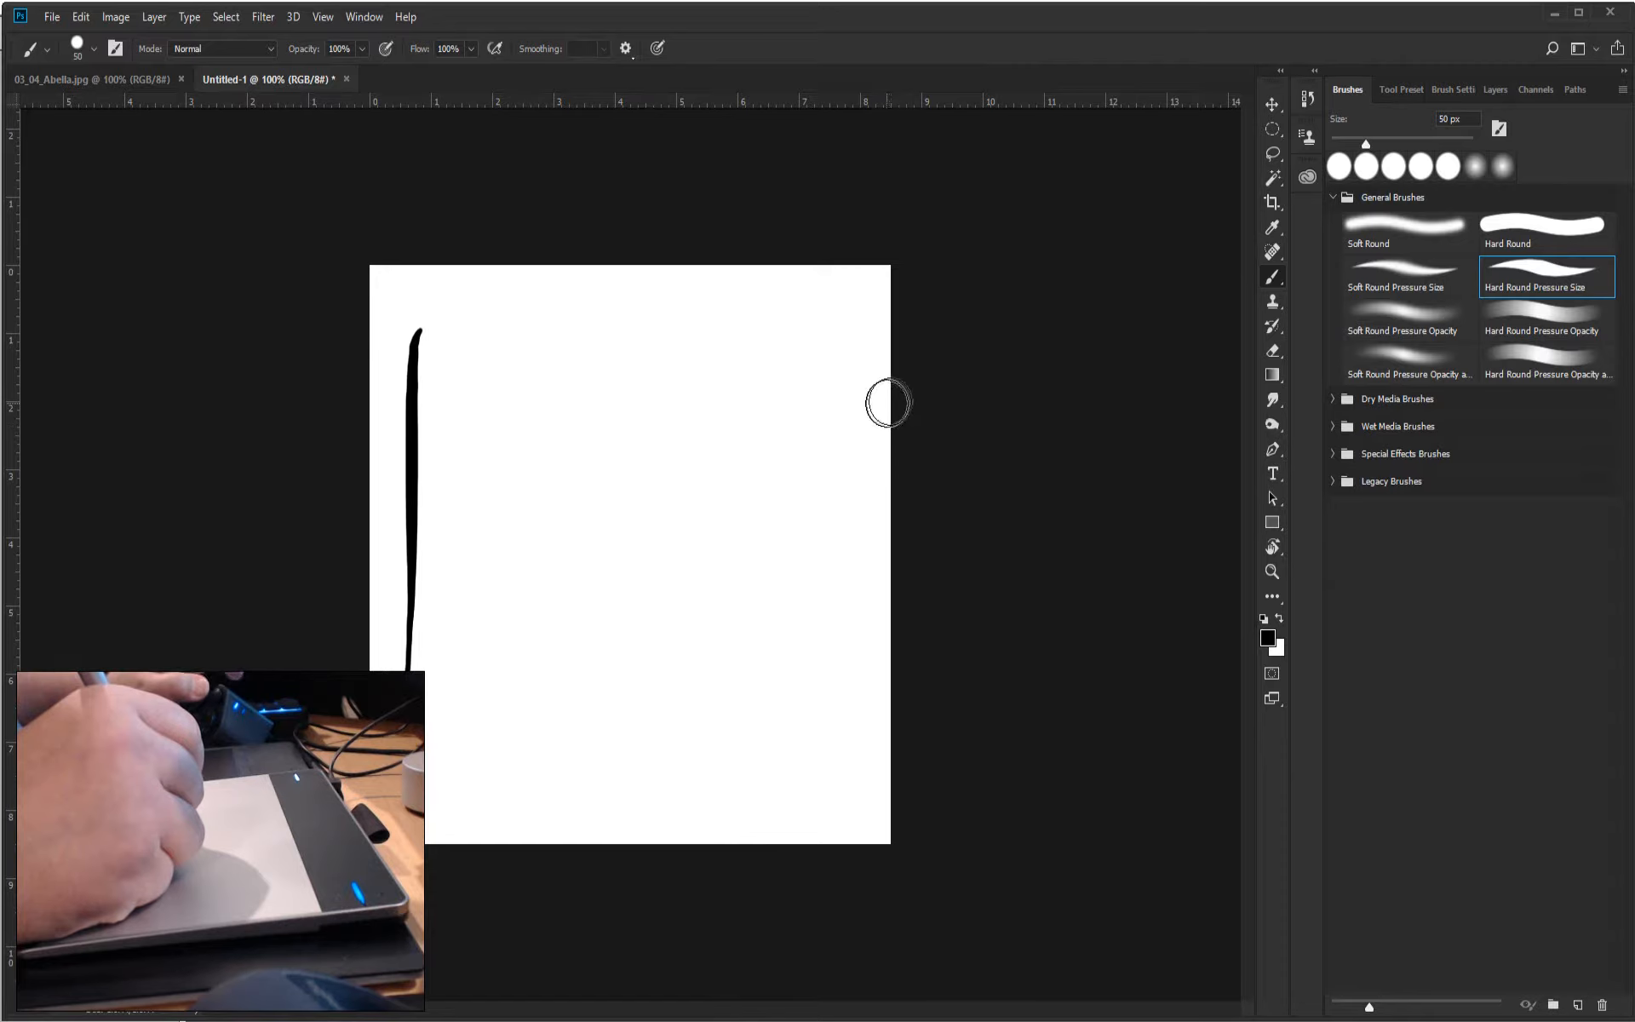
key(ctrl+z)
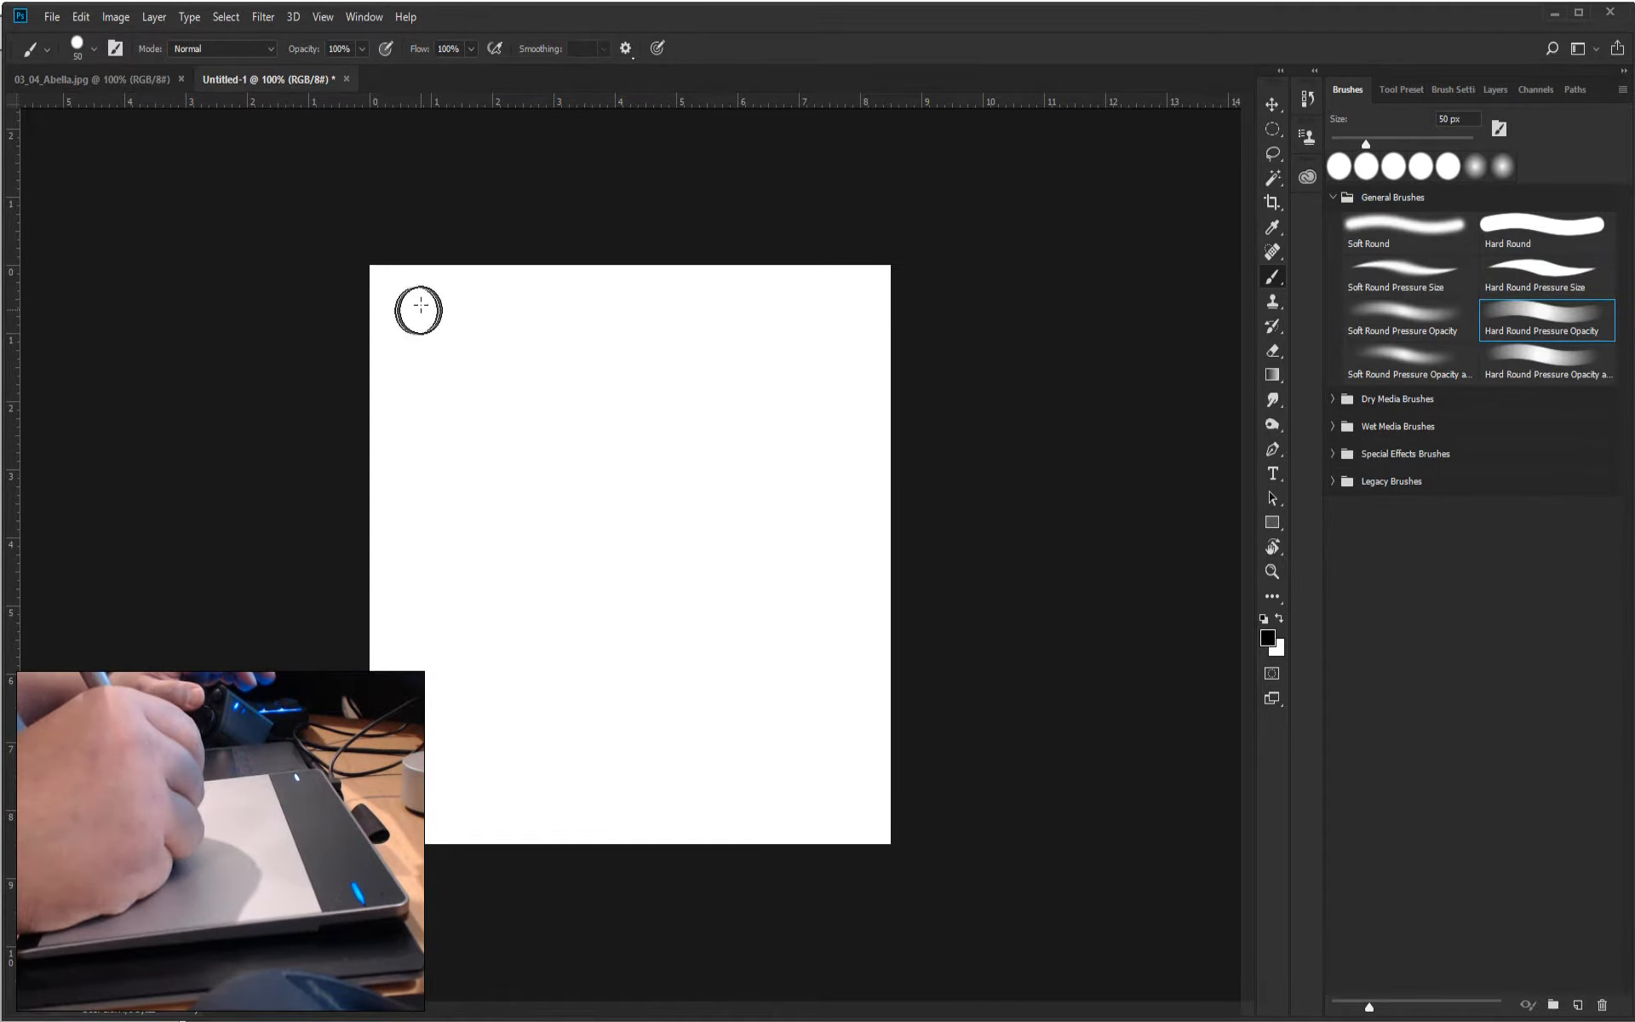
Paint a row of vertical strokes from dark to light with the Hard Round Pressure Opacity brush by varying pen pressure.
drag(420, 304, 385, 668)
drag(458, 284, 445, 762)
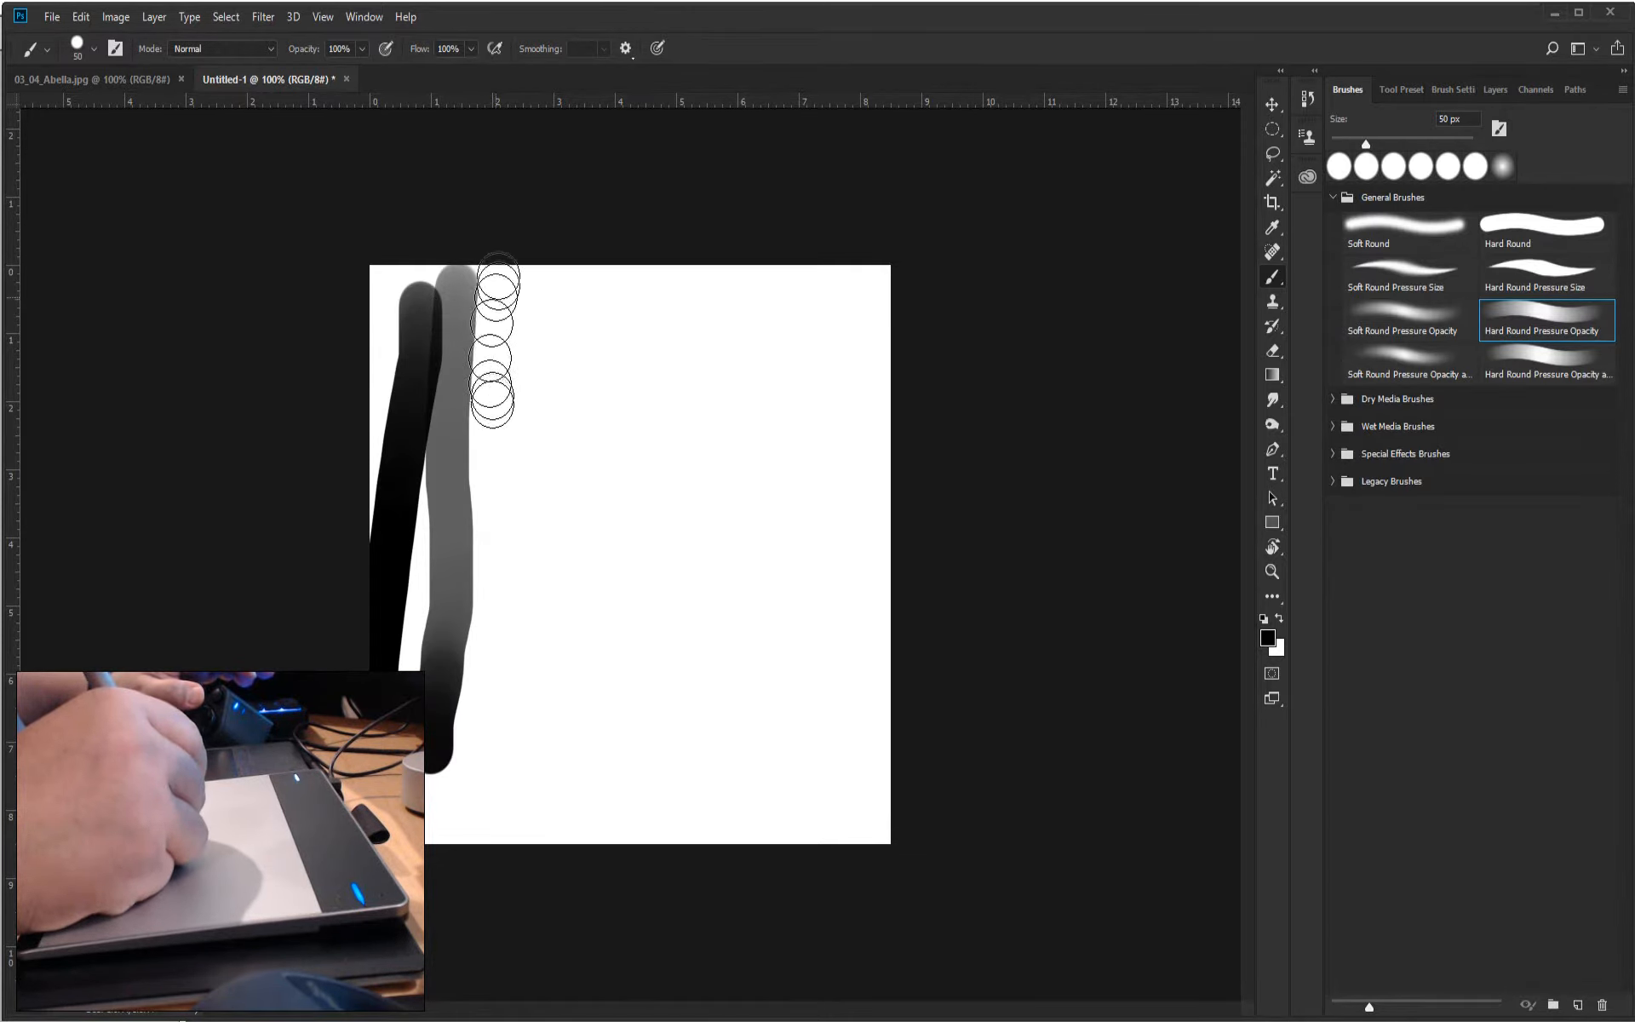
drag(490, 306, 492, 630)
mouse_move(521, 330)
mouse_down()
mouse_move(537, 600)
mouse_move(555, 600)
mouse_up()
drag(568, 344, 582, 603)
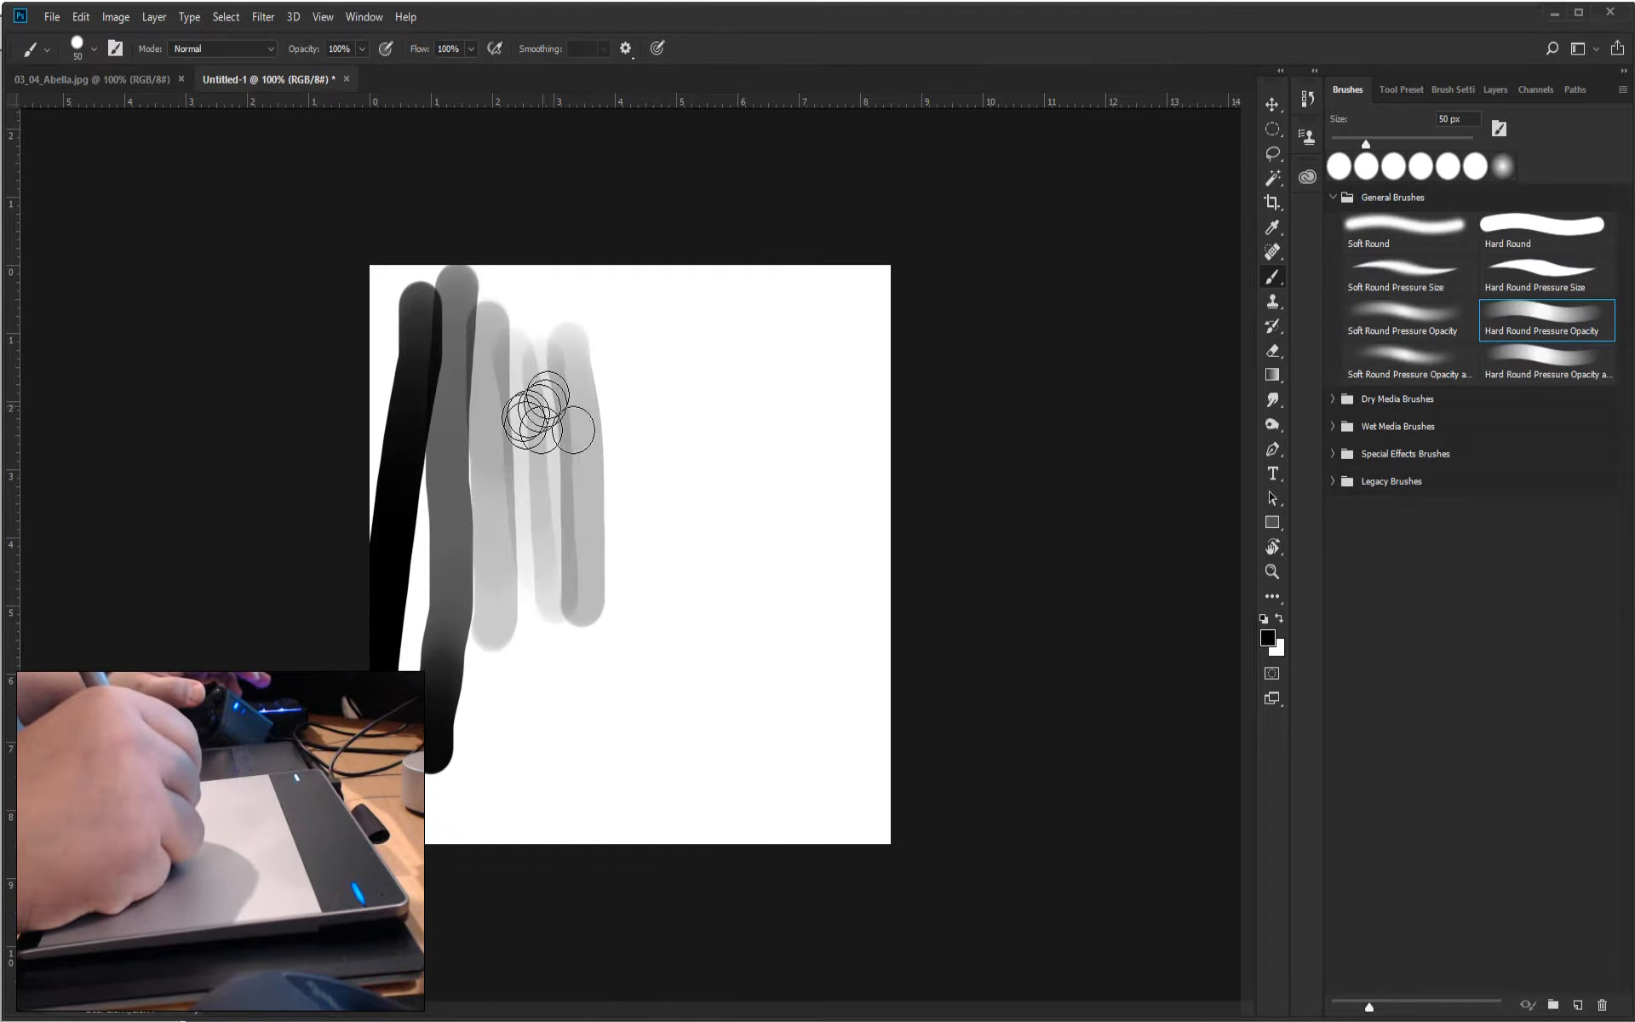
Crosshatch diagonal and vertical semi-transparent strokes over the lighter bands to build up overlapping grey tones.
drag(643, 350, 462, 456)
drag(469, 512, 625, 422)
drag(488, 548, 623, 472)
drag(491, 589, 605, 518)
drag(493, 624, 630, 546)
mouse_move(529, 387)
mouse_down()
mouse_move(541, 600)
mouse_move(572, 596)
mouse_up()
mouse_move(592, 323)
mouse_down()
mouse_move(600, 587)
mouse_move(626, 435)
mouse_move(635, 540)
mouse_up()
drag(528, 401, 546, 588)
drag(484, 429, 505, 614)
drag(558, 395, 583, 593)
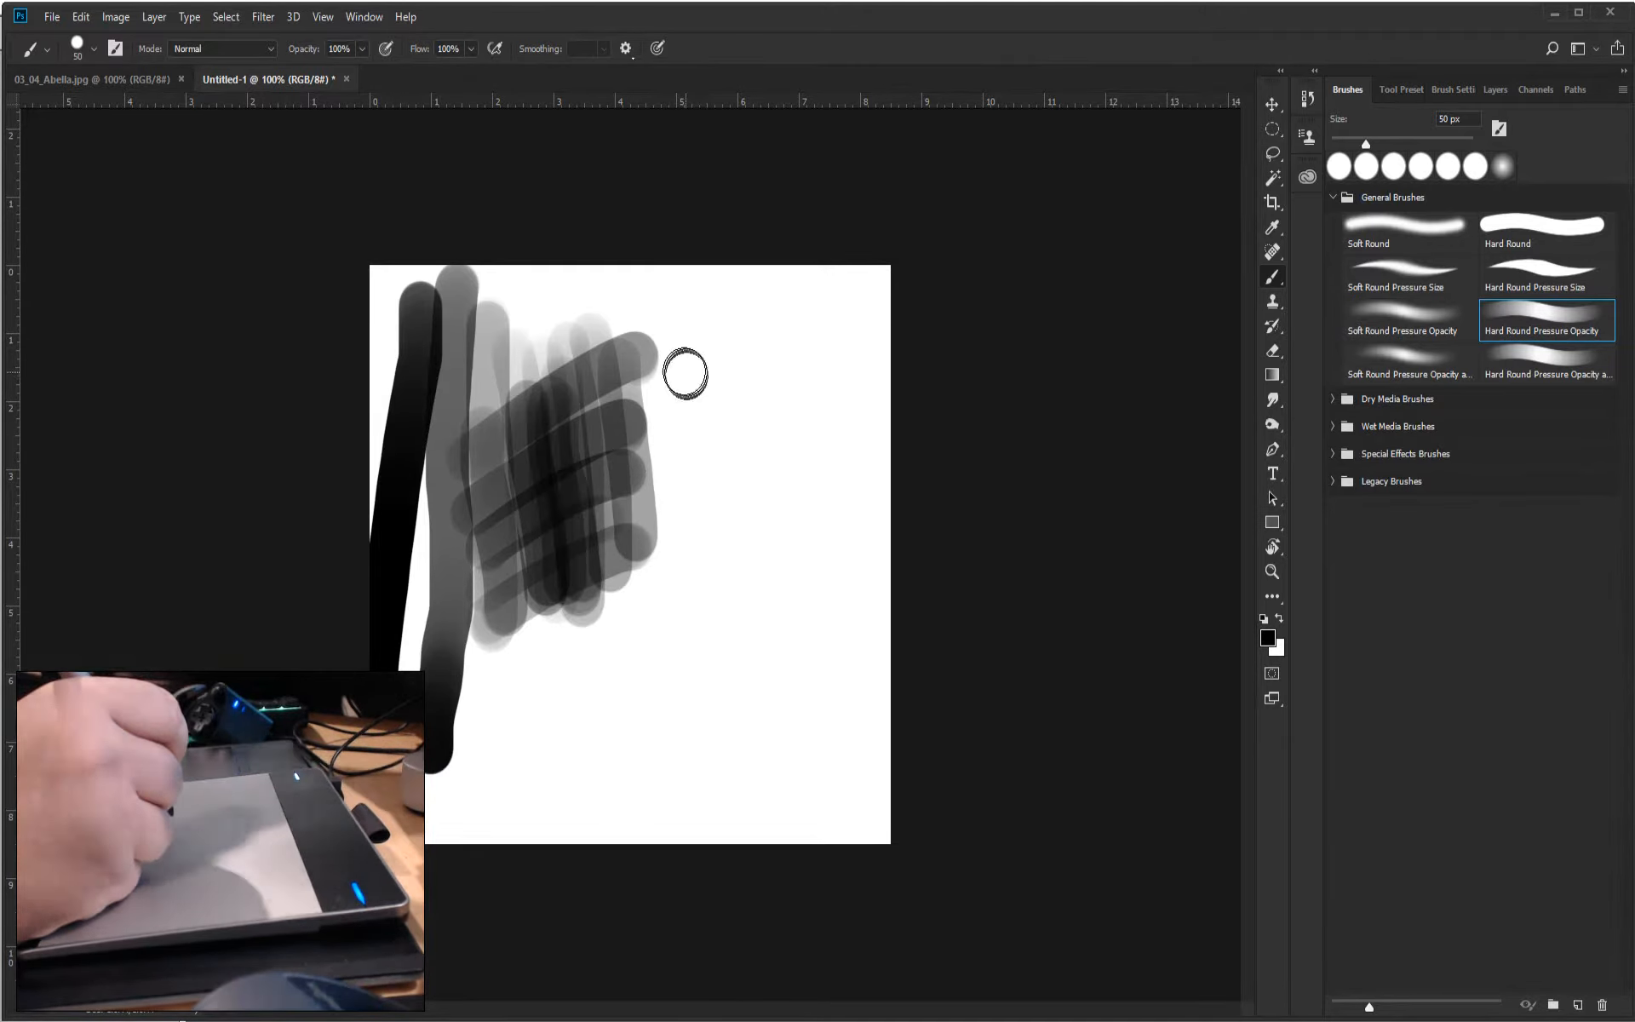
In the Cursors preferences, set both the Painting Cursors and the Other Cursors to Standard.
key(ctrl+plus)
key(ctrl+plus)
key(ctrl+plus)
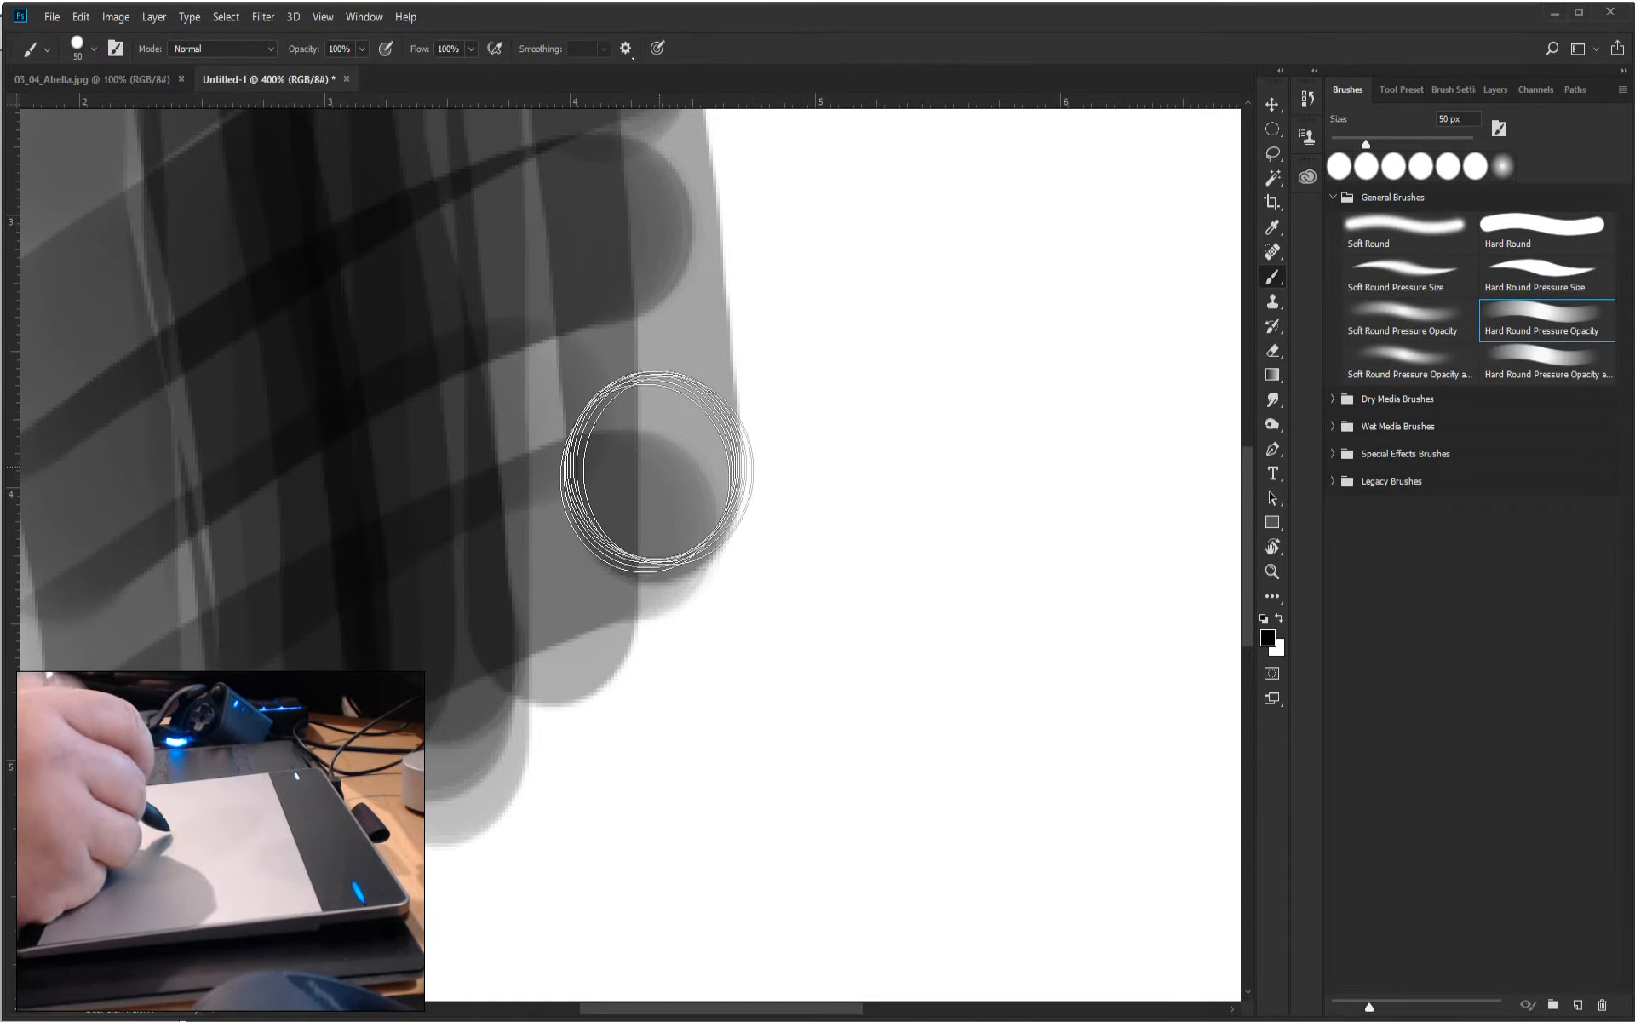
mouse_move(584, 463)
mouse_down()
mouse_move(890, 613)
mouse_move(967, 624)
mouse_move(1146, 605)
mouse_move(758, 686)
mouse_move(844, 521)
mouse_up()
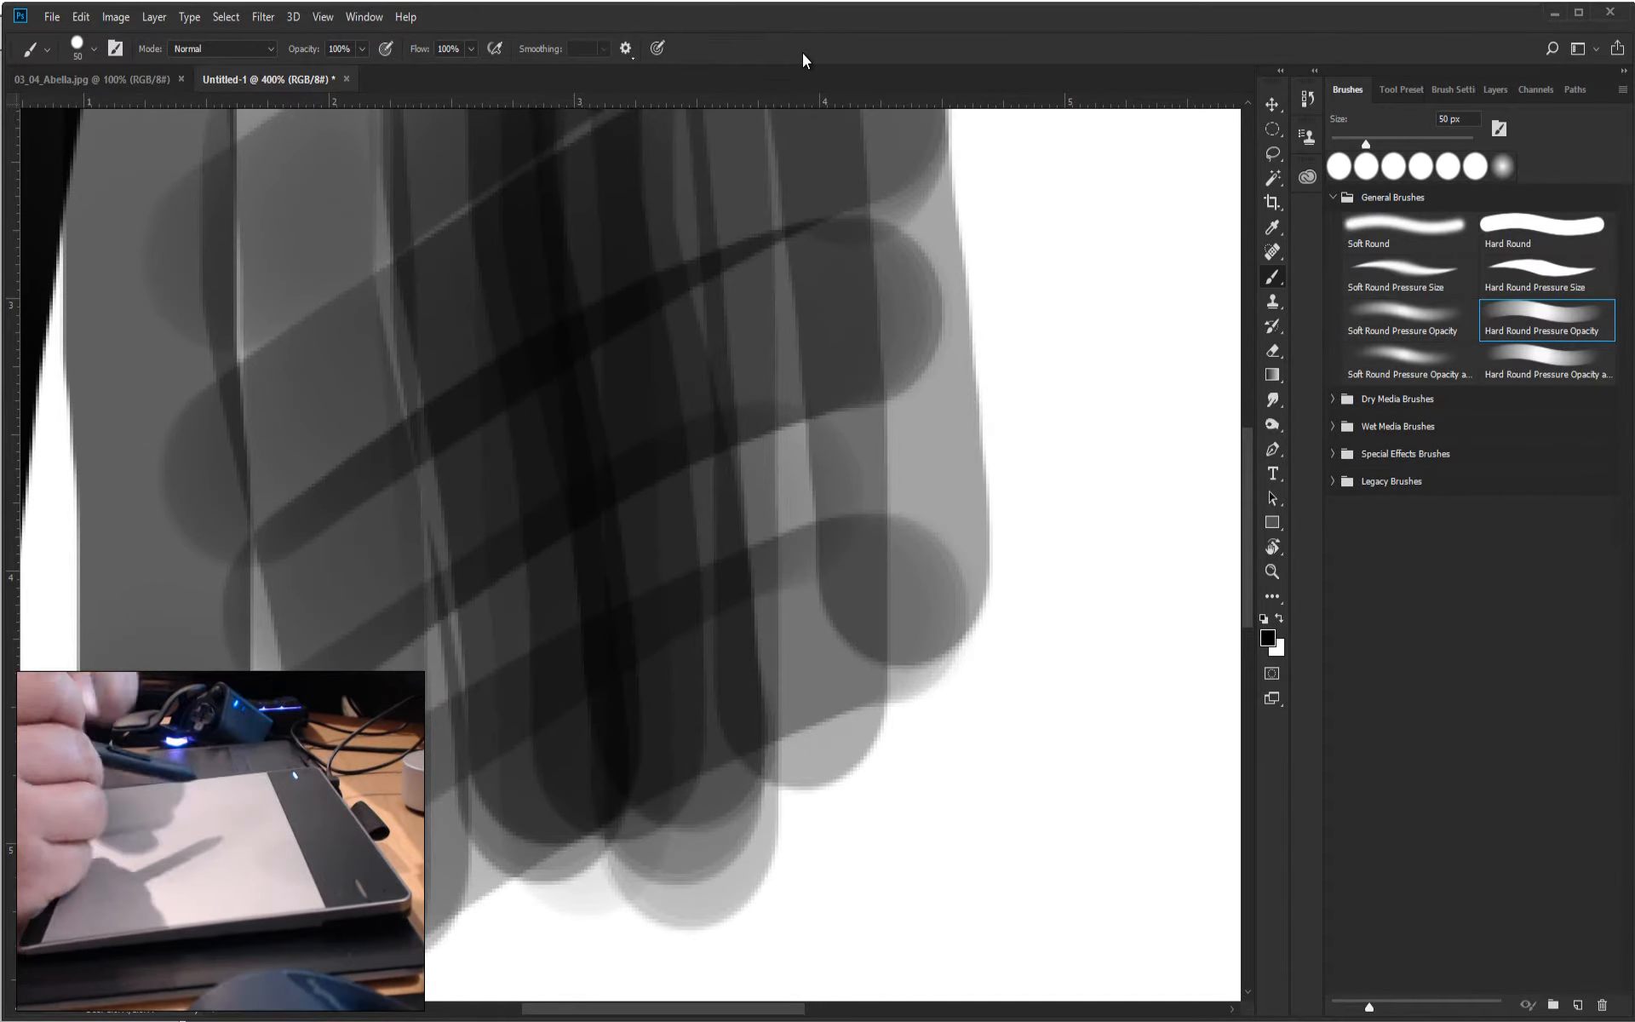
key(alt)
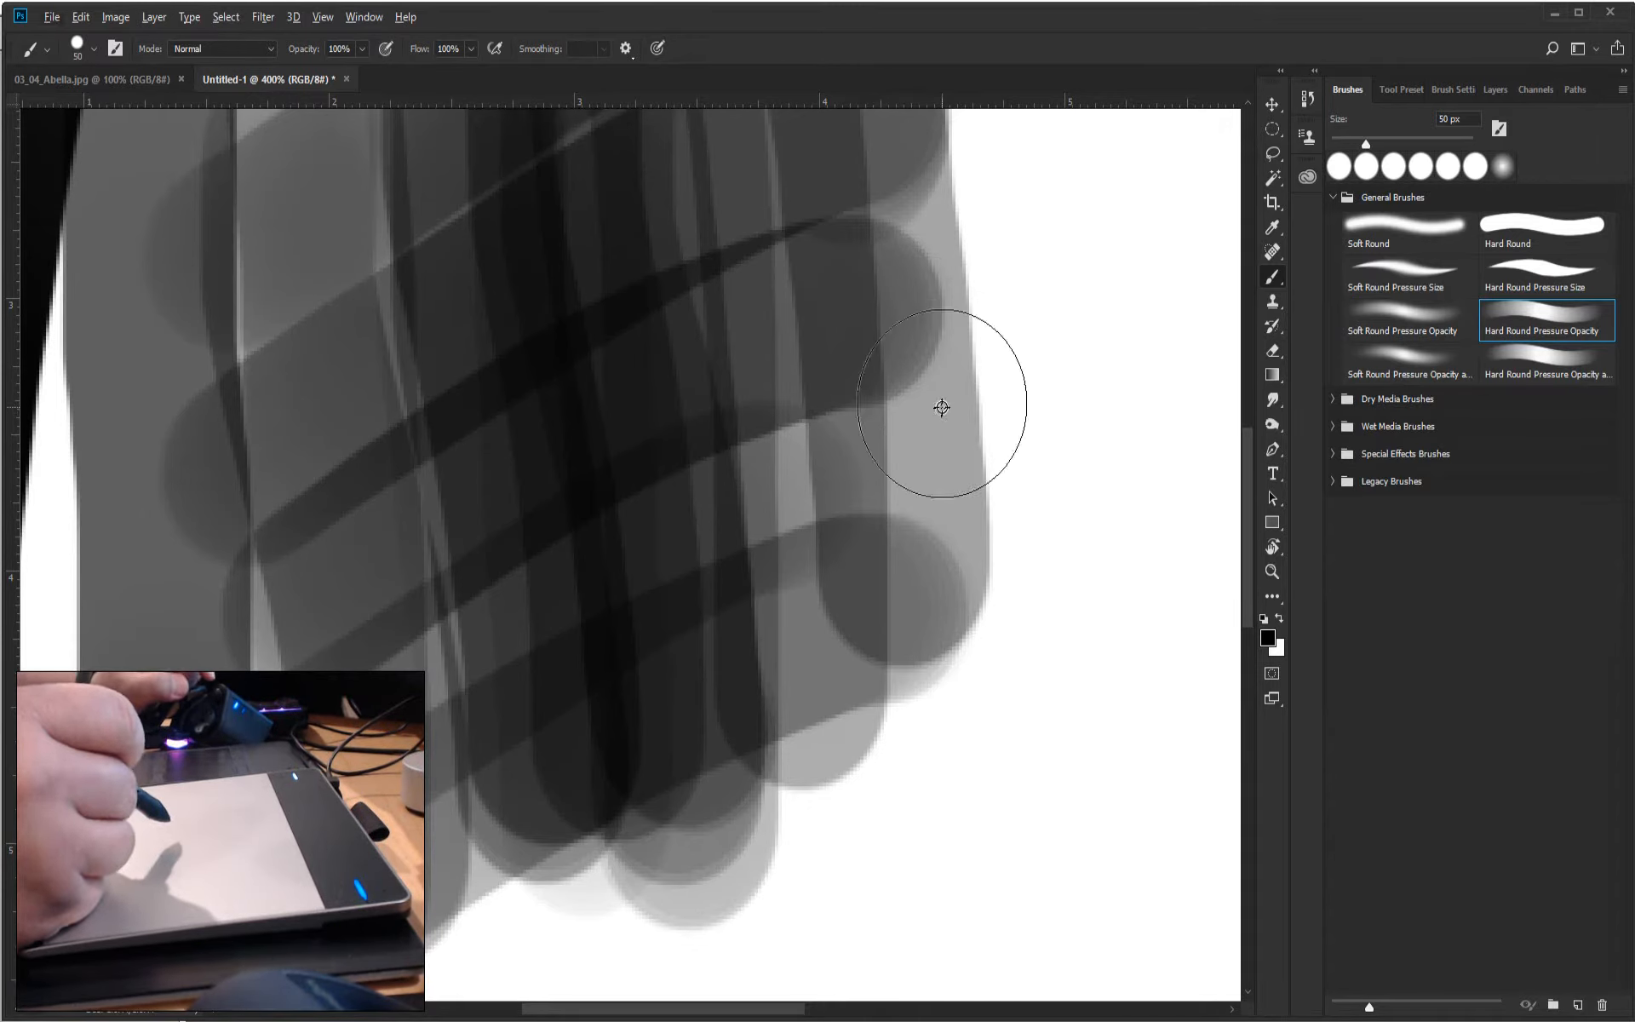
click(79, 14)
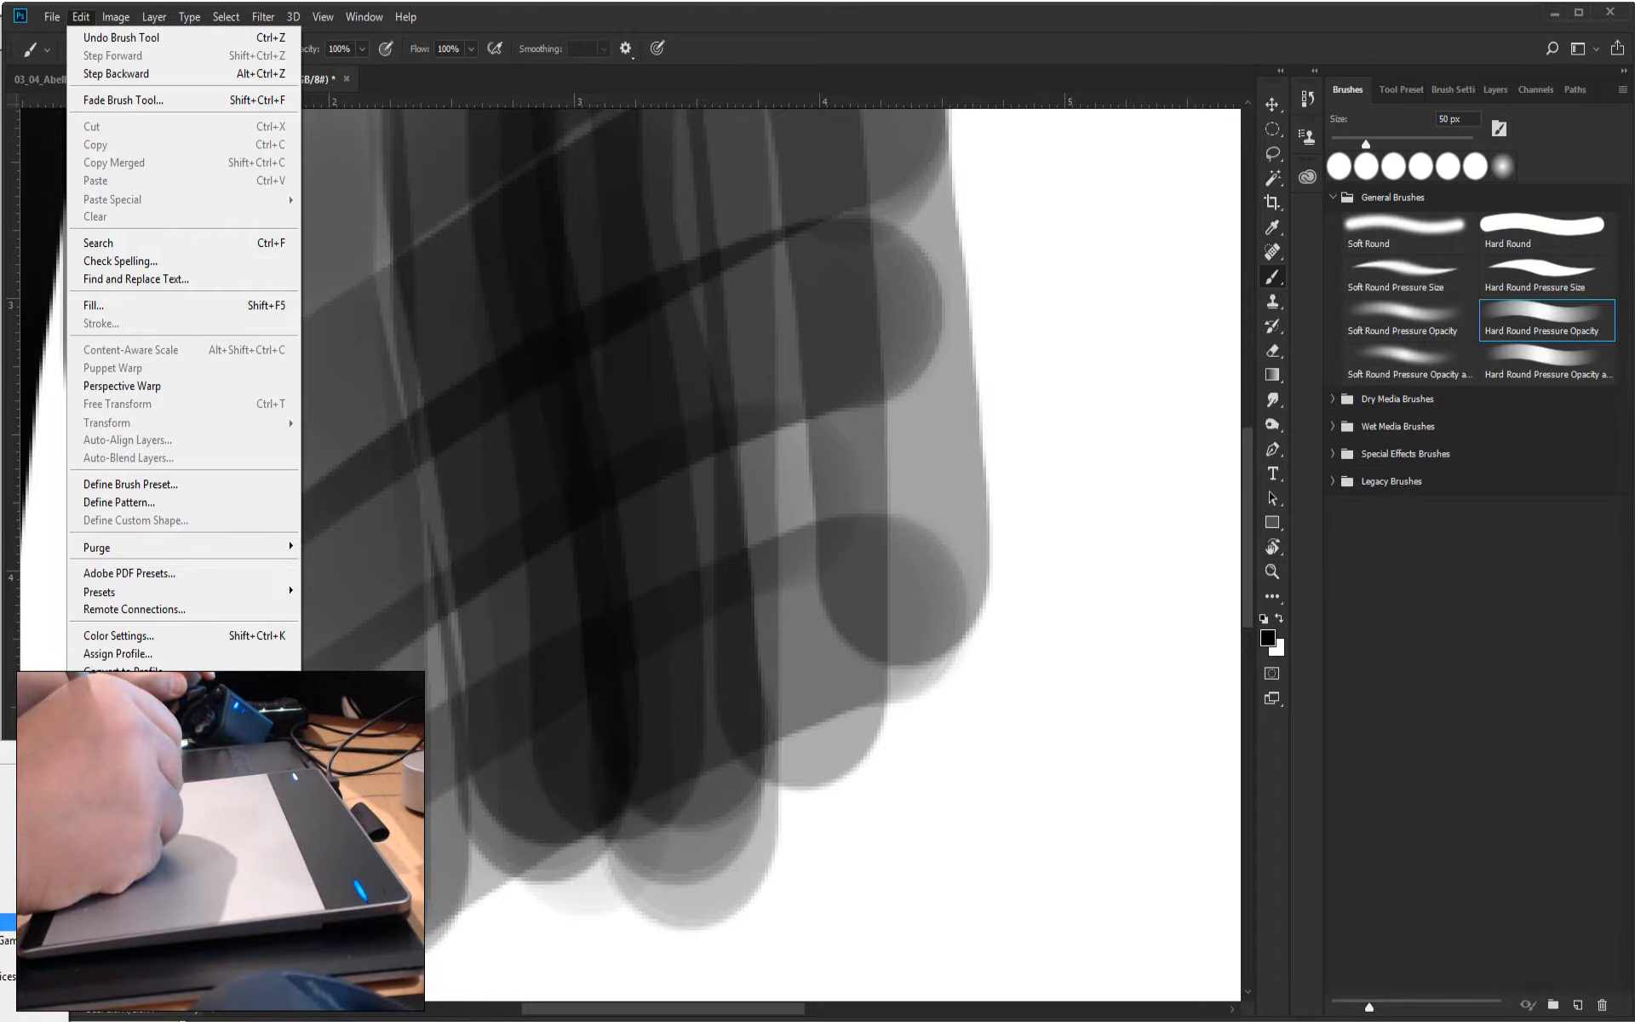
click(8, 922)
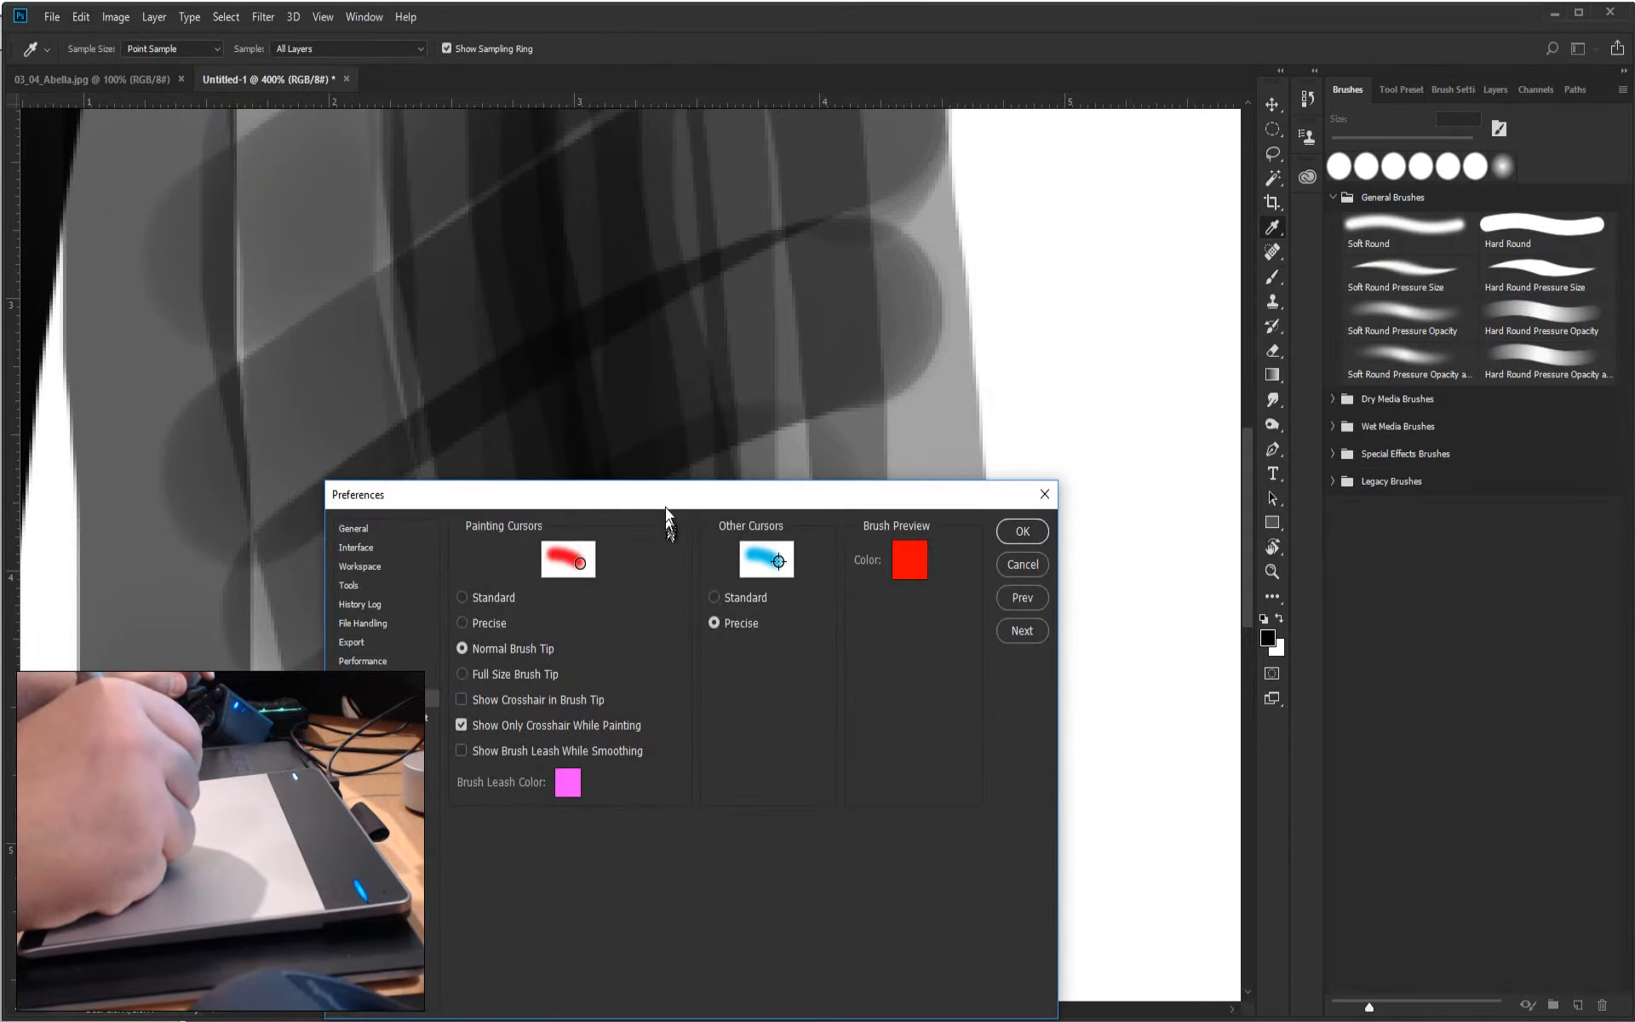
drag(668, 502, 742, 304)
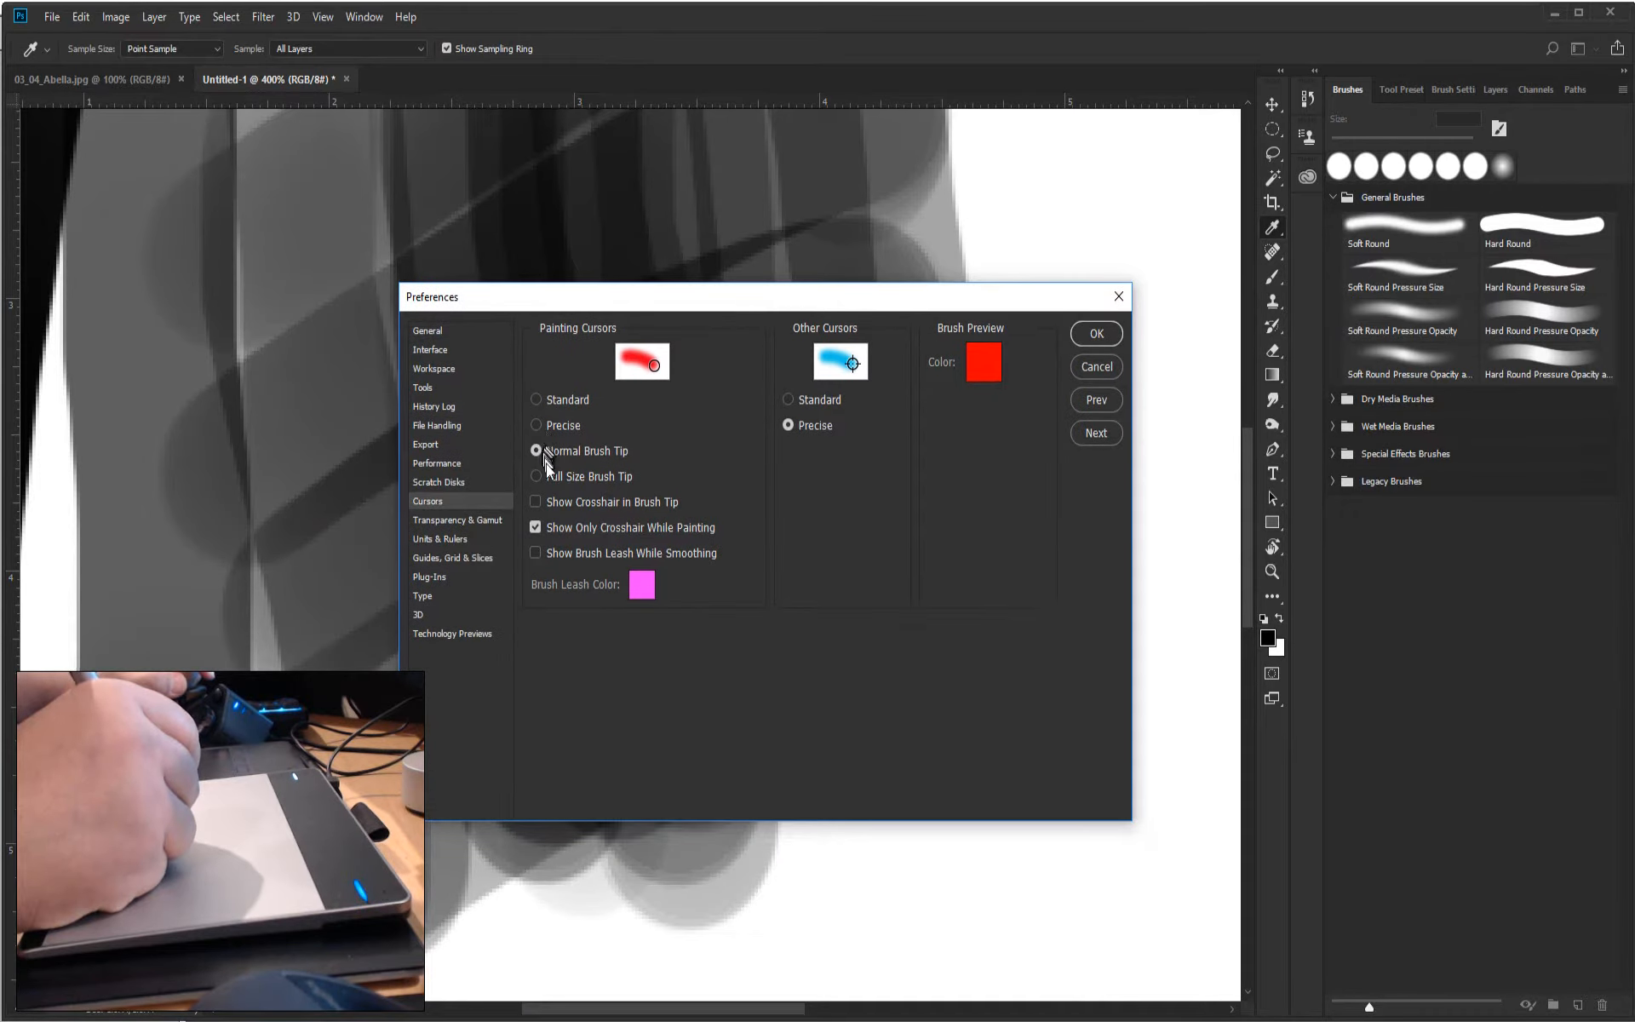
click(562, 400)
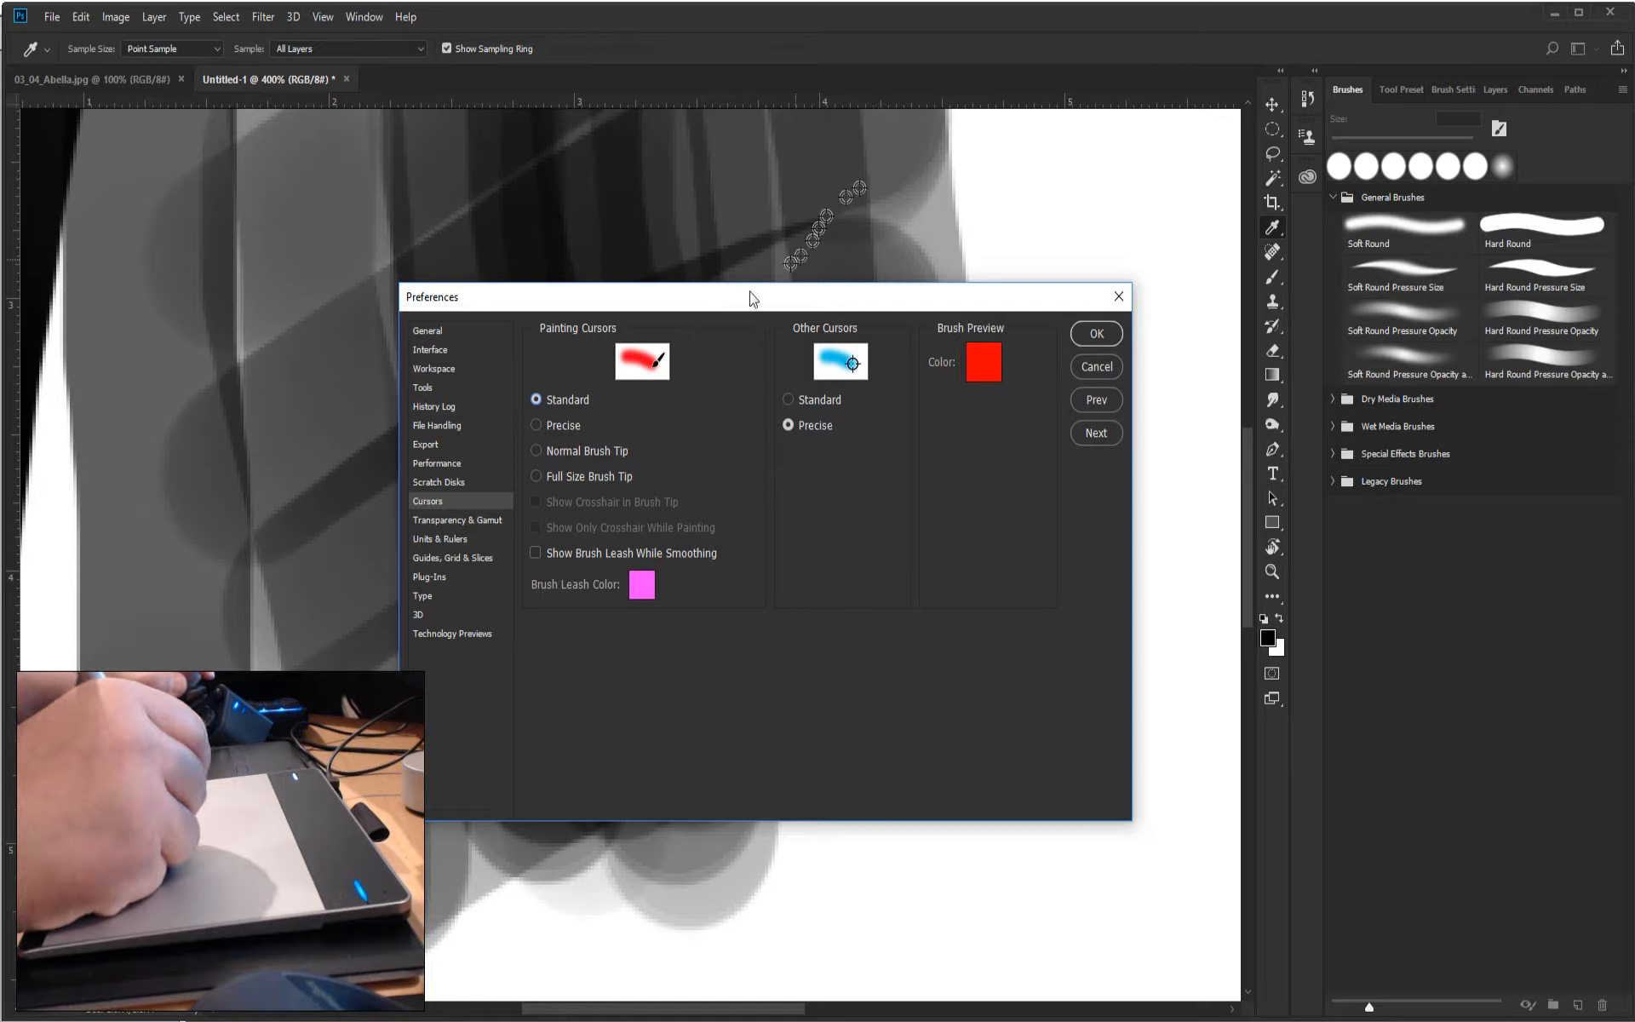
click(809, 401)
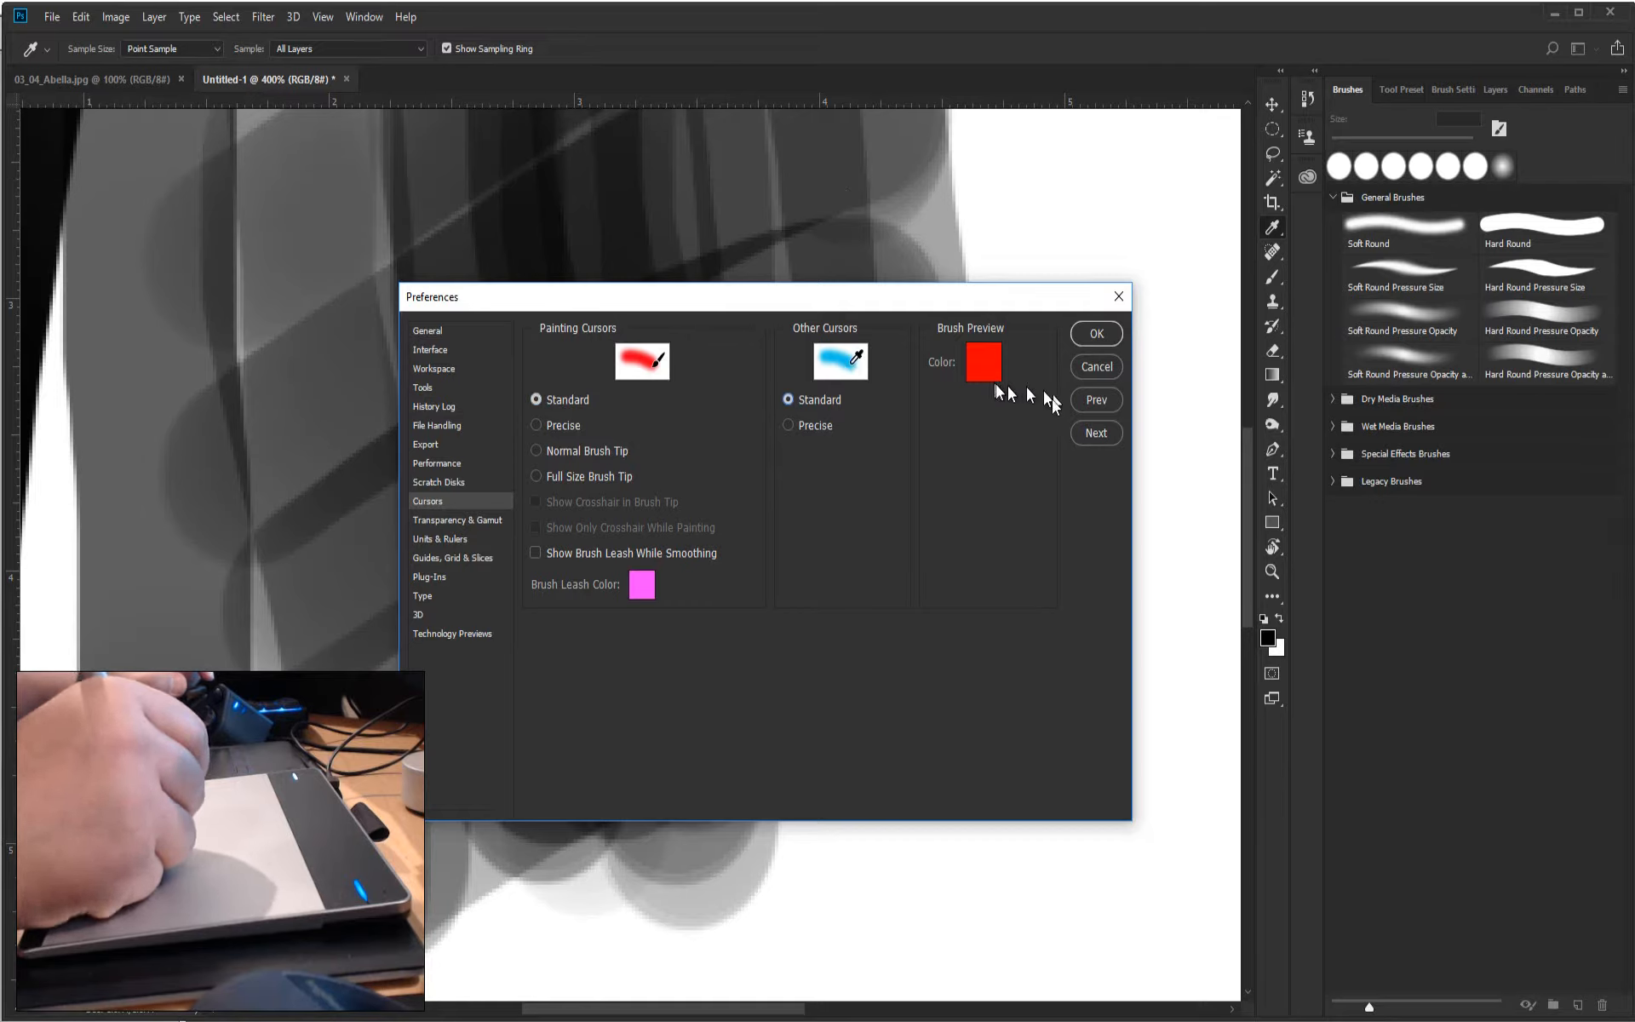
click(1096, 336)
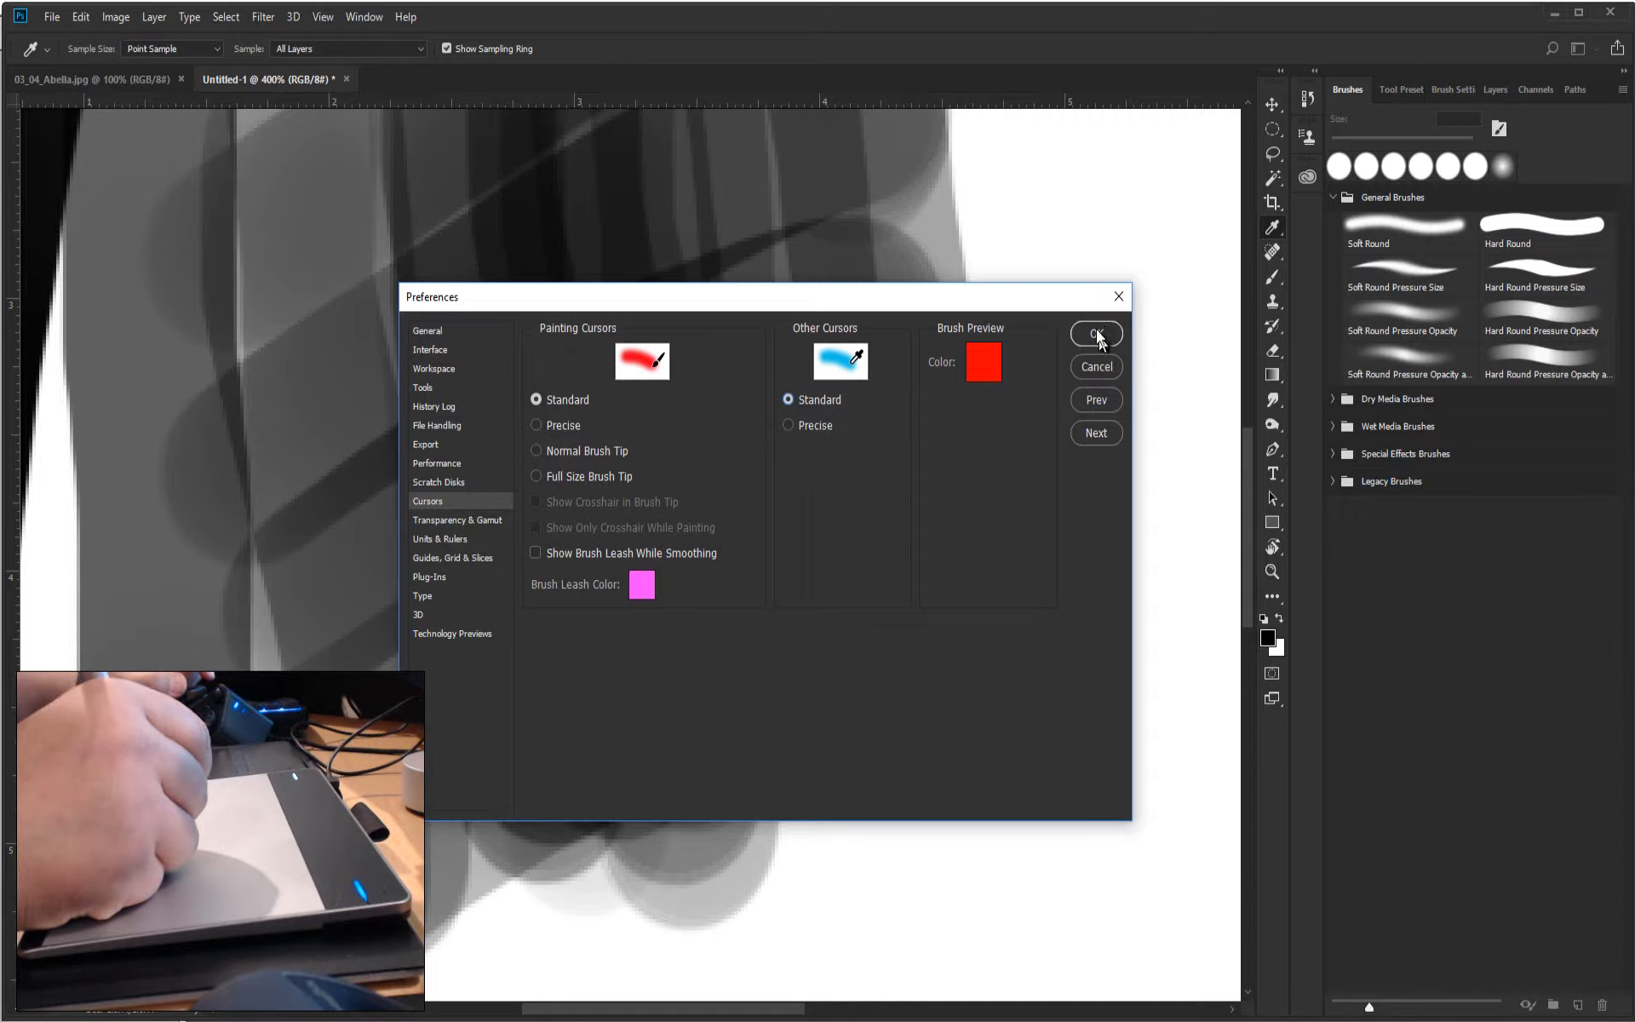
With the Brush tool active, sample foreground colours from the overlapping greys, the white background and the darkest overlap.
key(b)
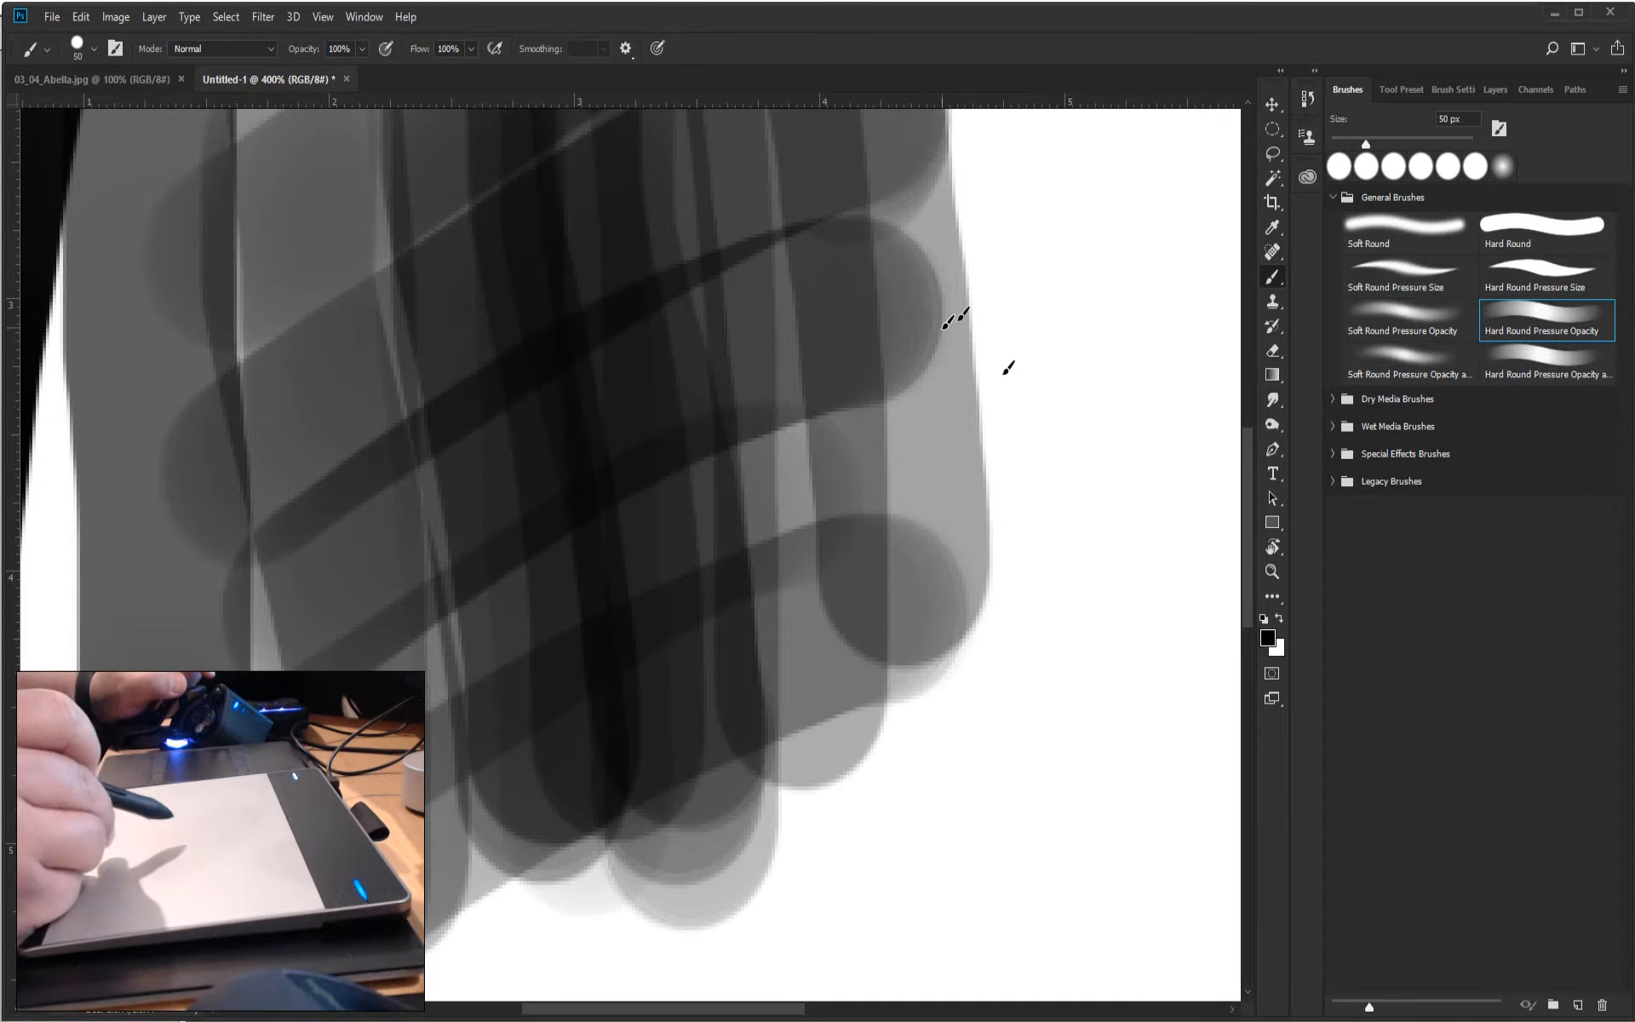
alt+click(959, 390)
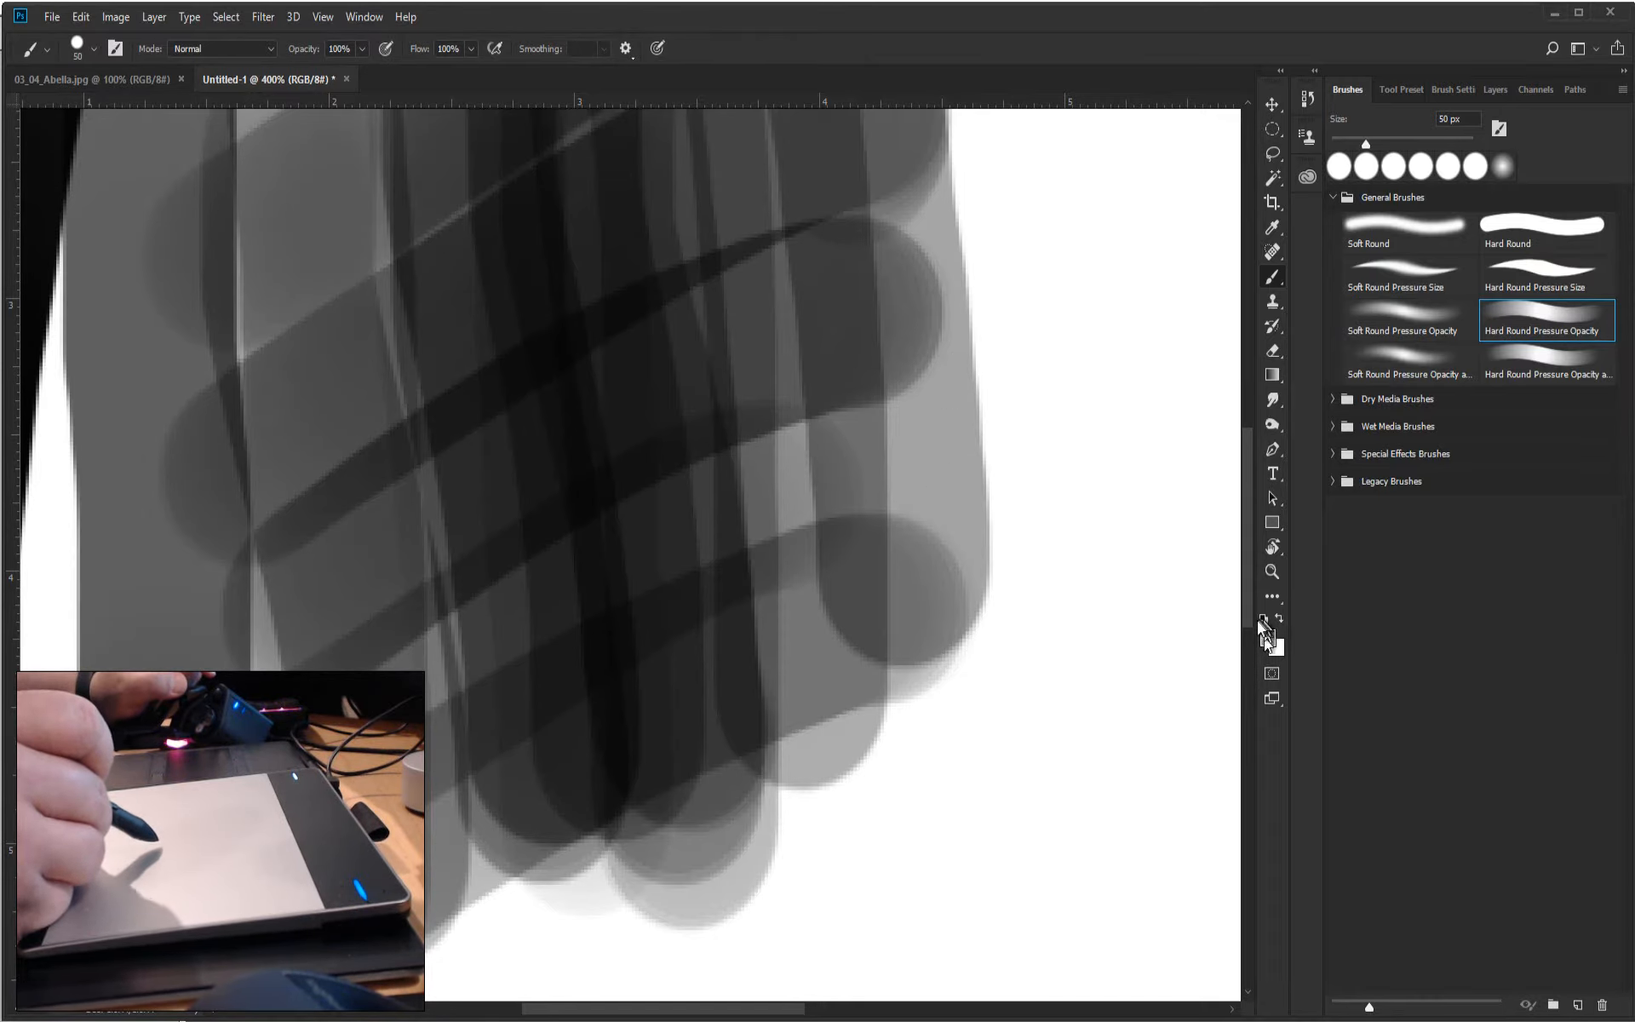
alt+click(852, 592)
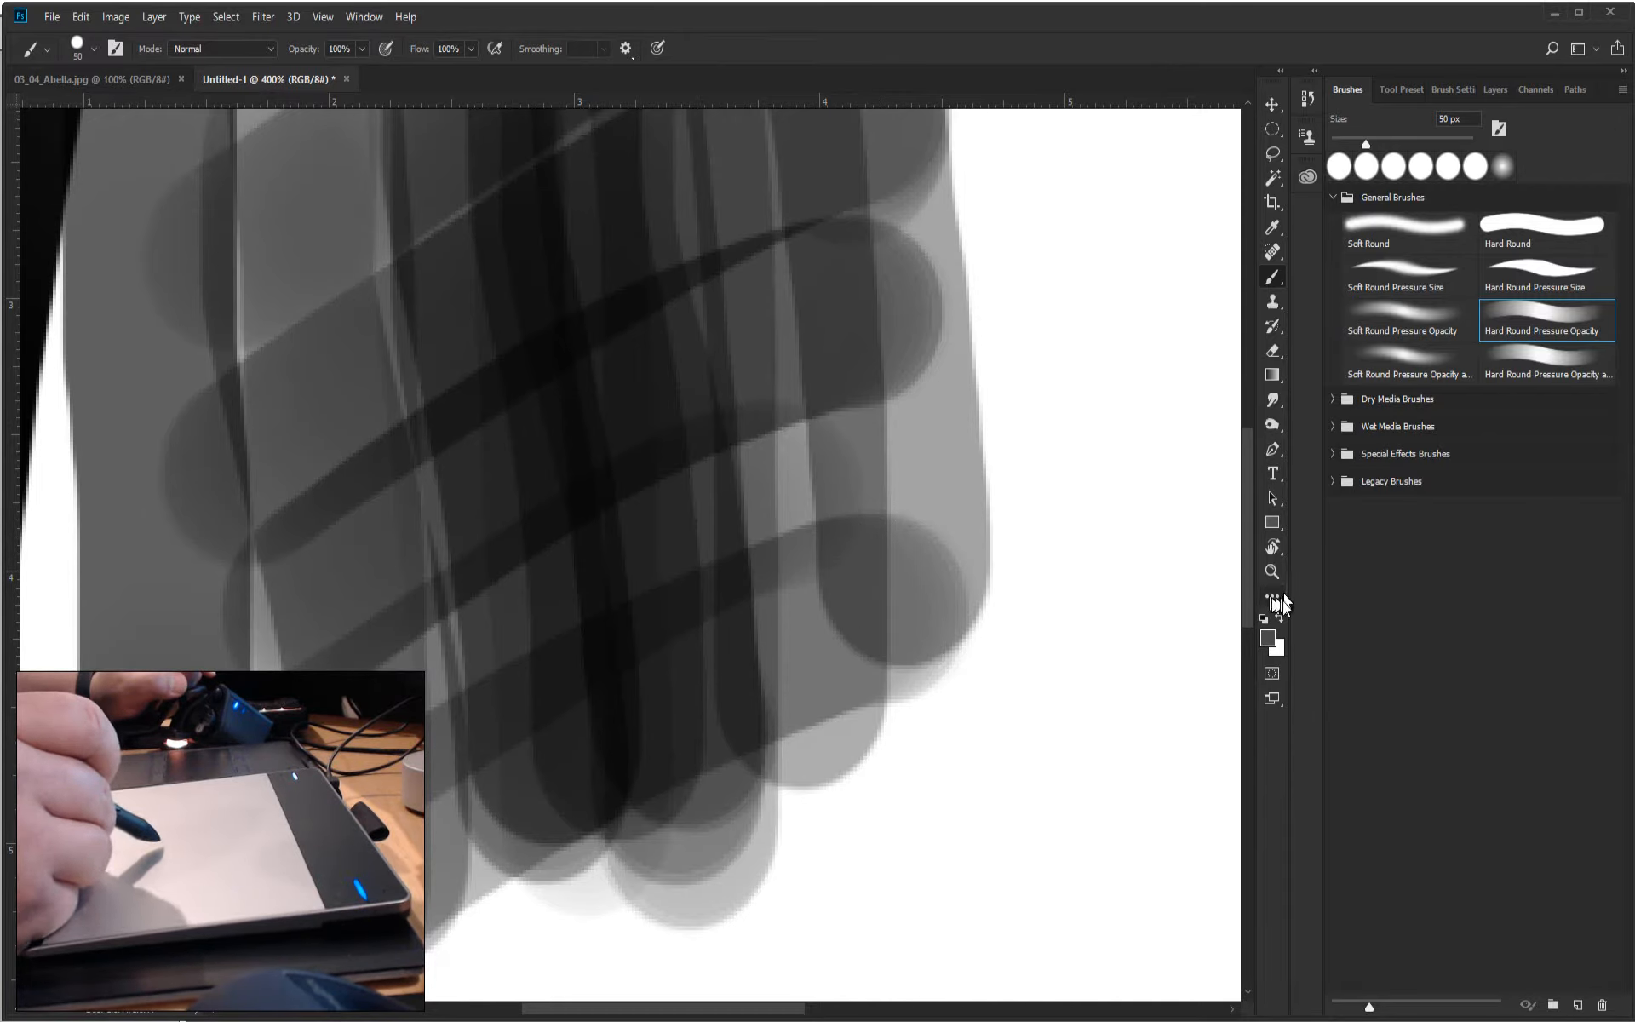
alt+click(801, 521)
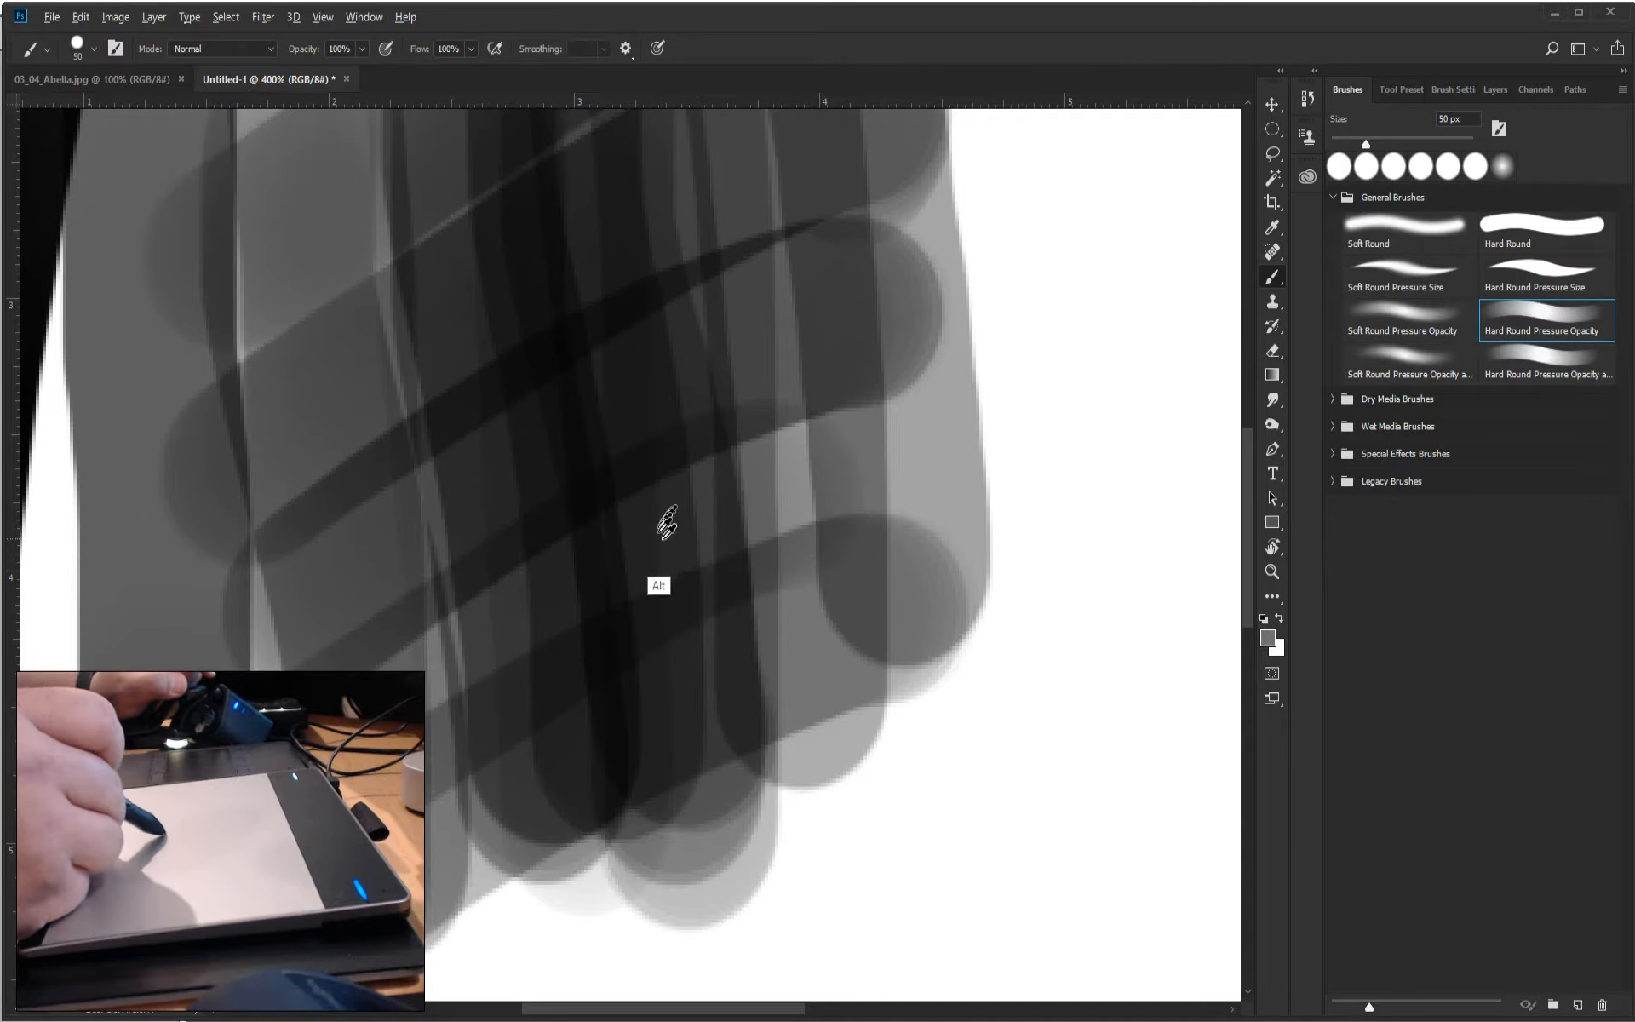
alt+click(1116, 390)
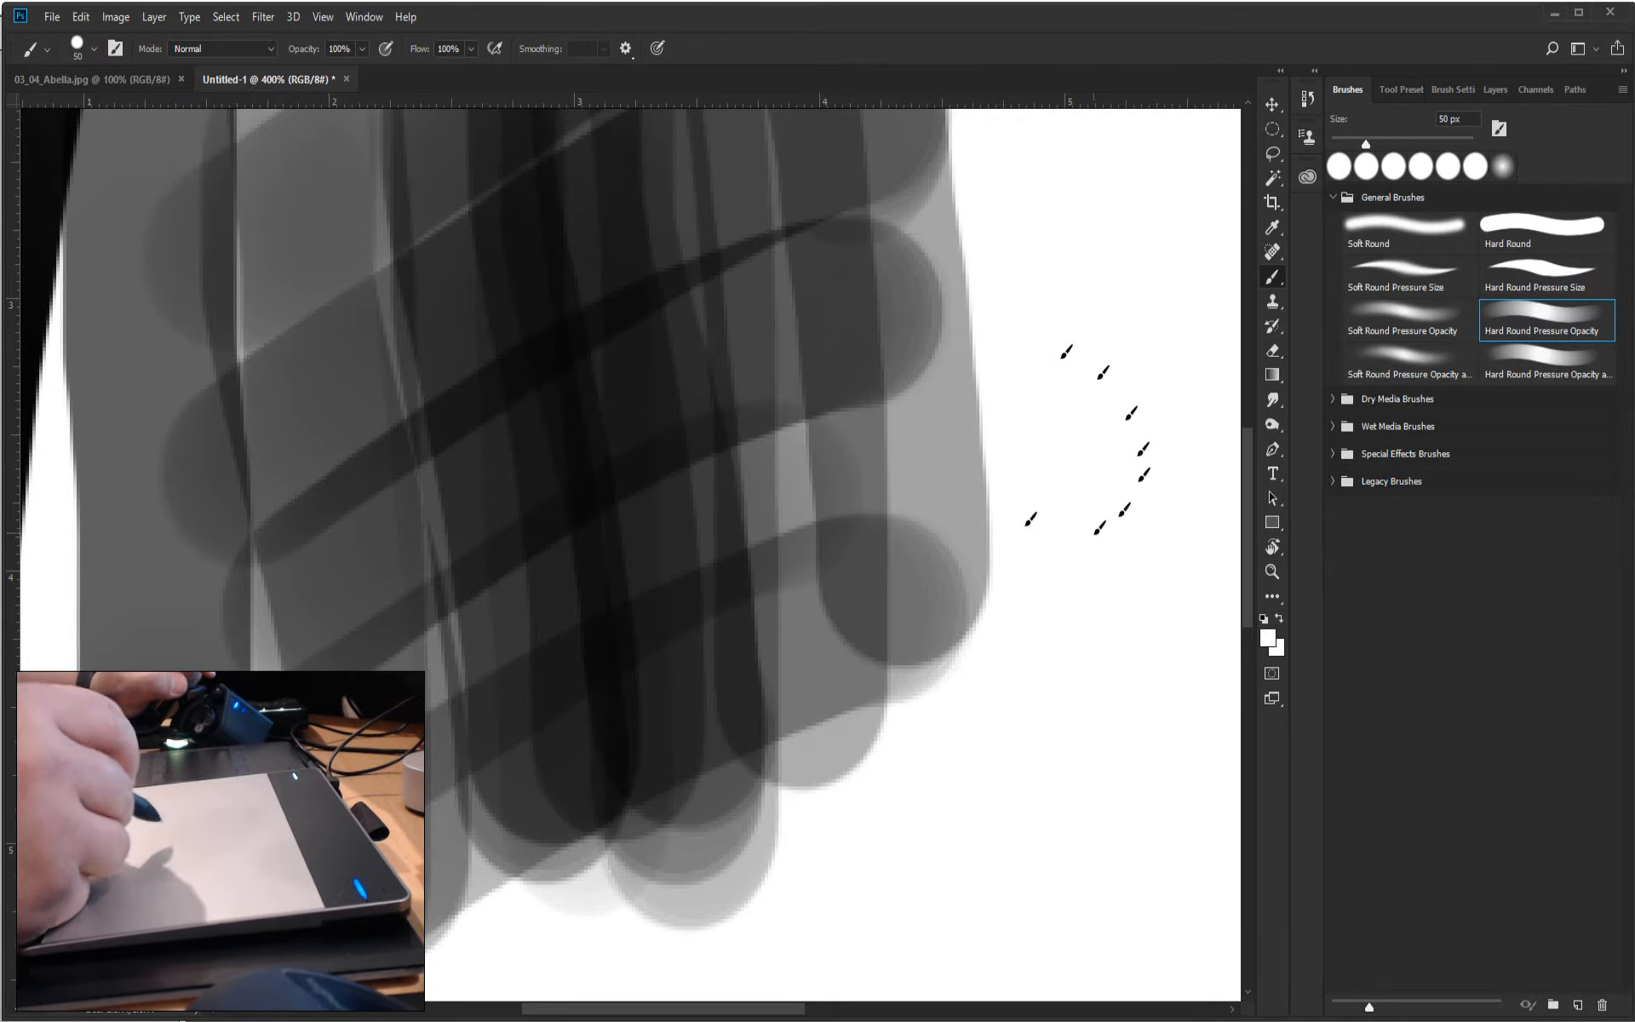
alt+click(566, 413)
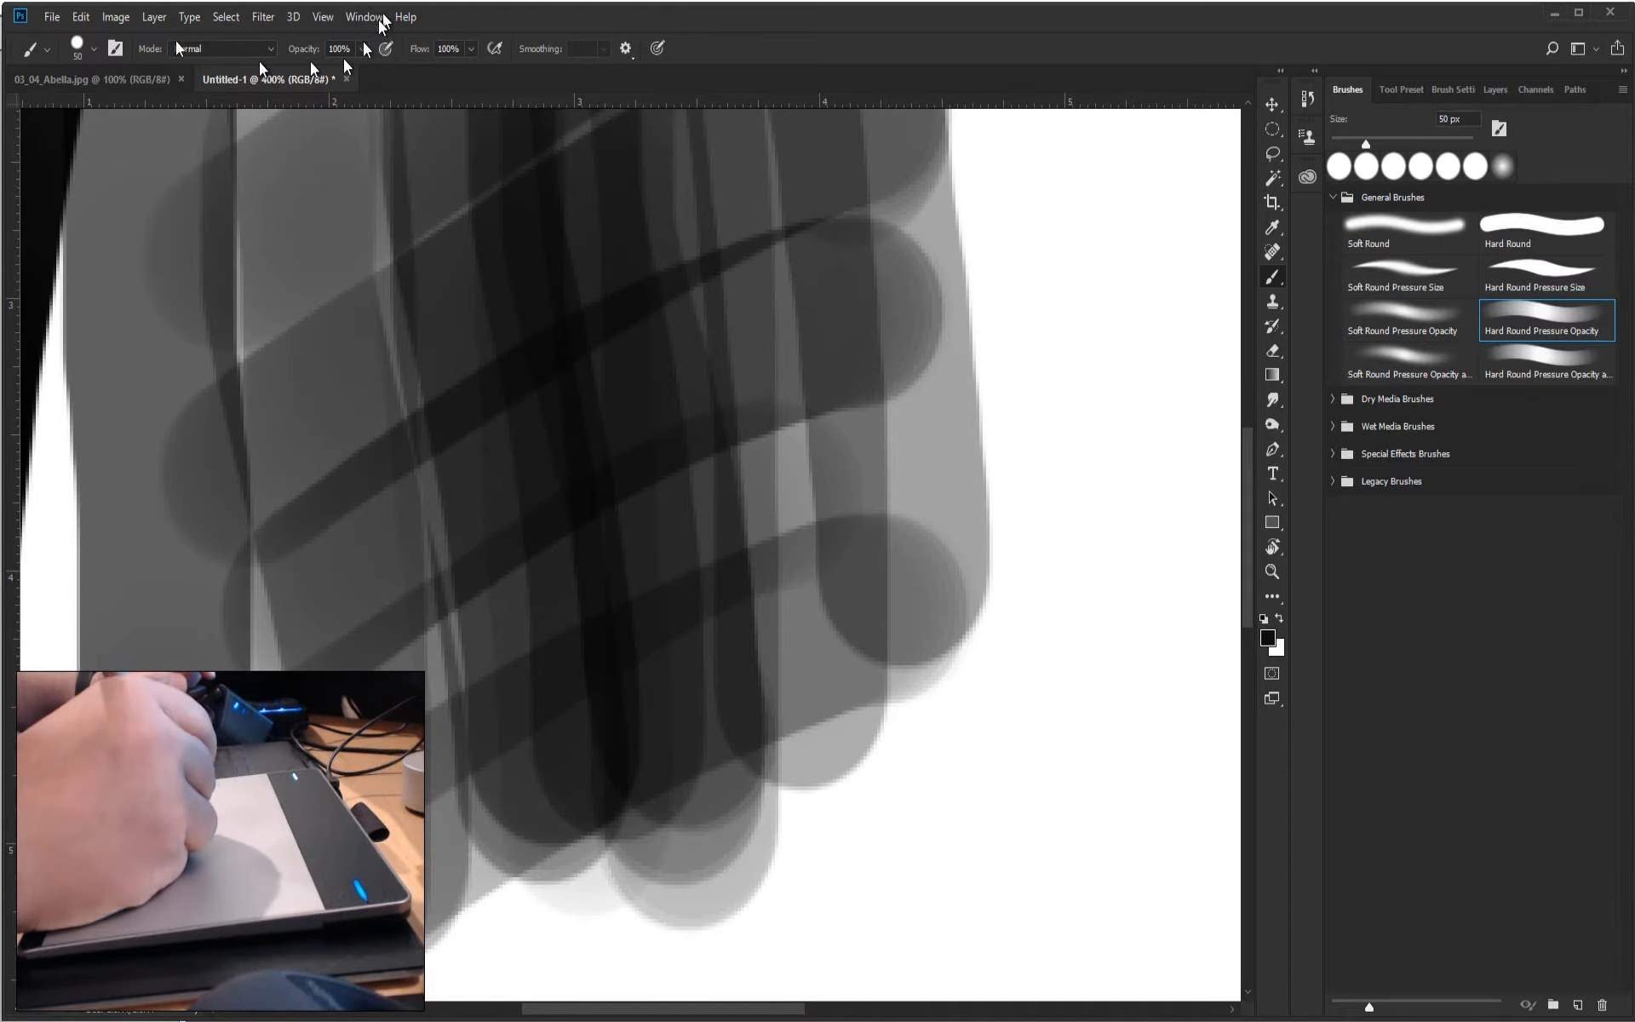
Bring the character sketch document forward and arrange it beside the practice canvas in a 2-up Vertical layout.
click(121, 82)
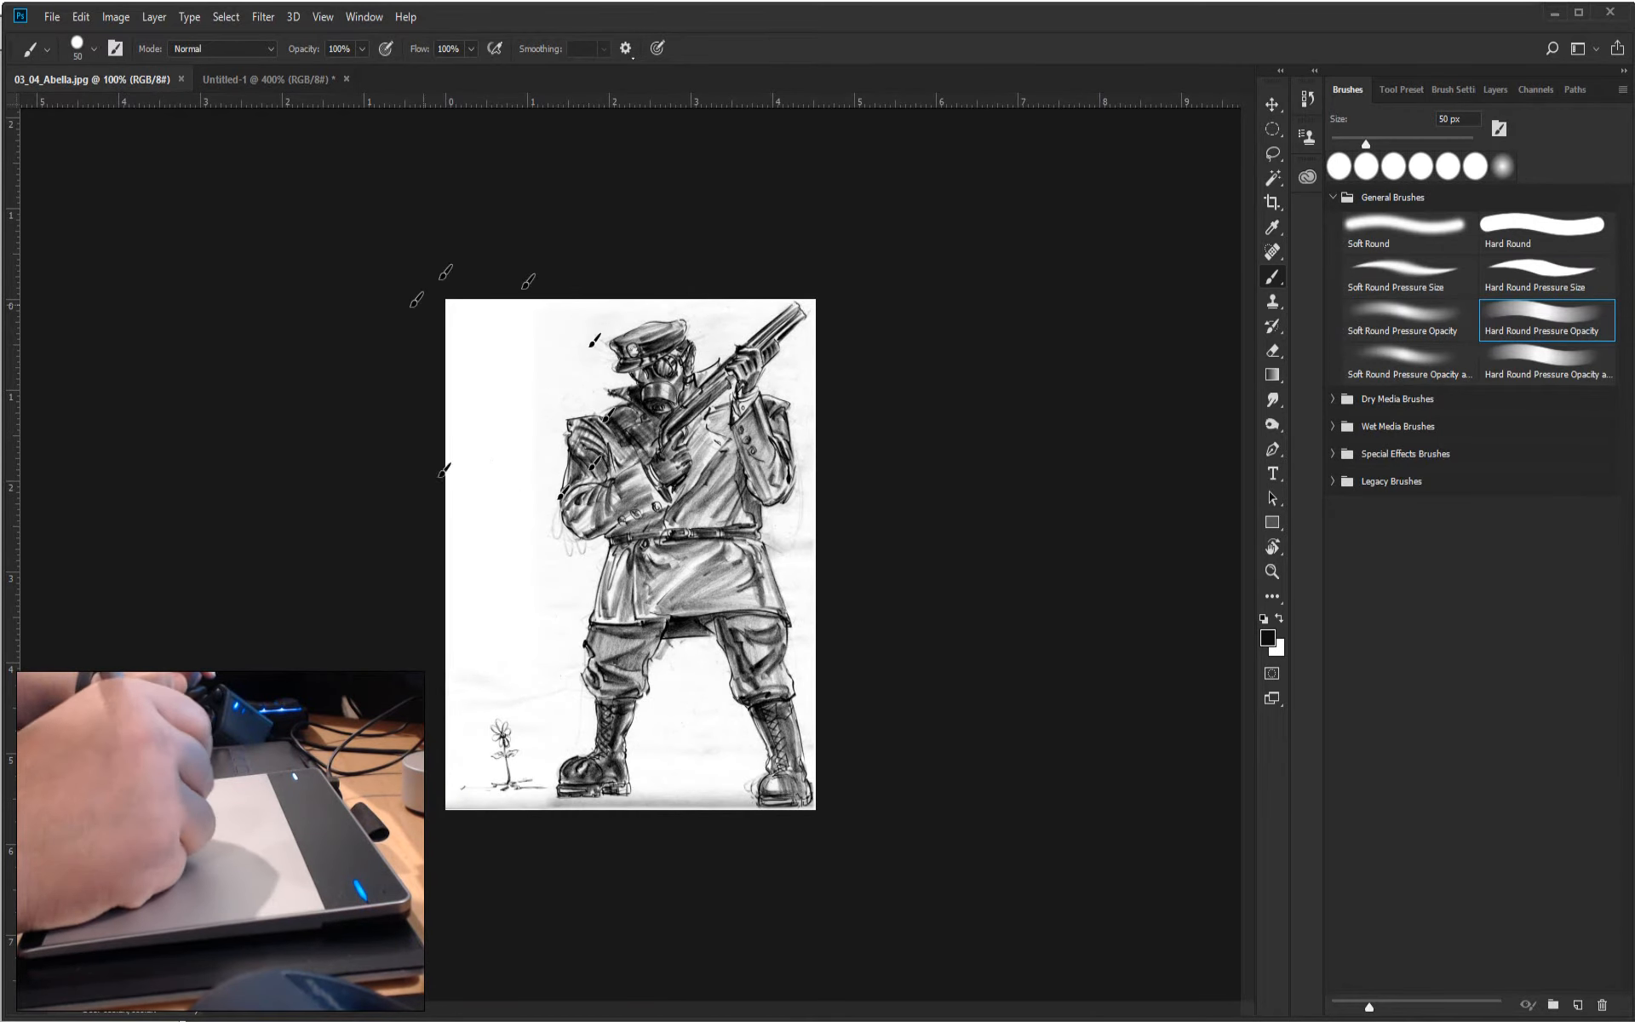
click(371, 17)
mouse_move(362, 47)
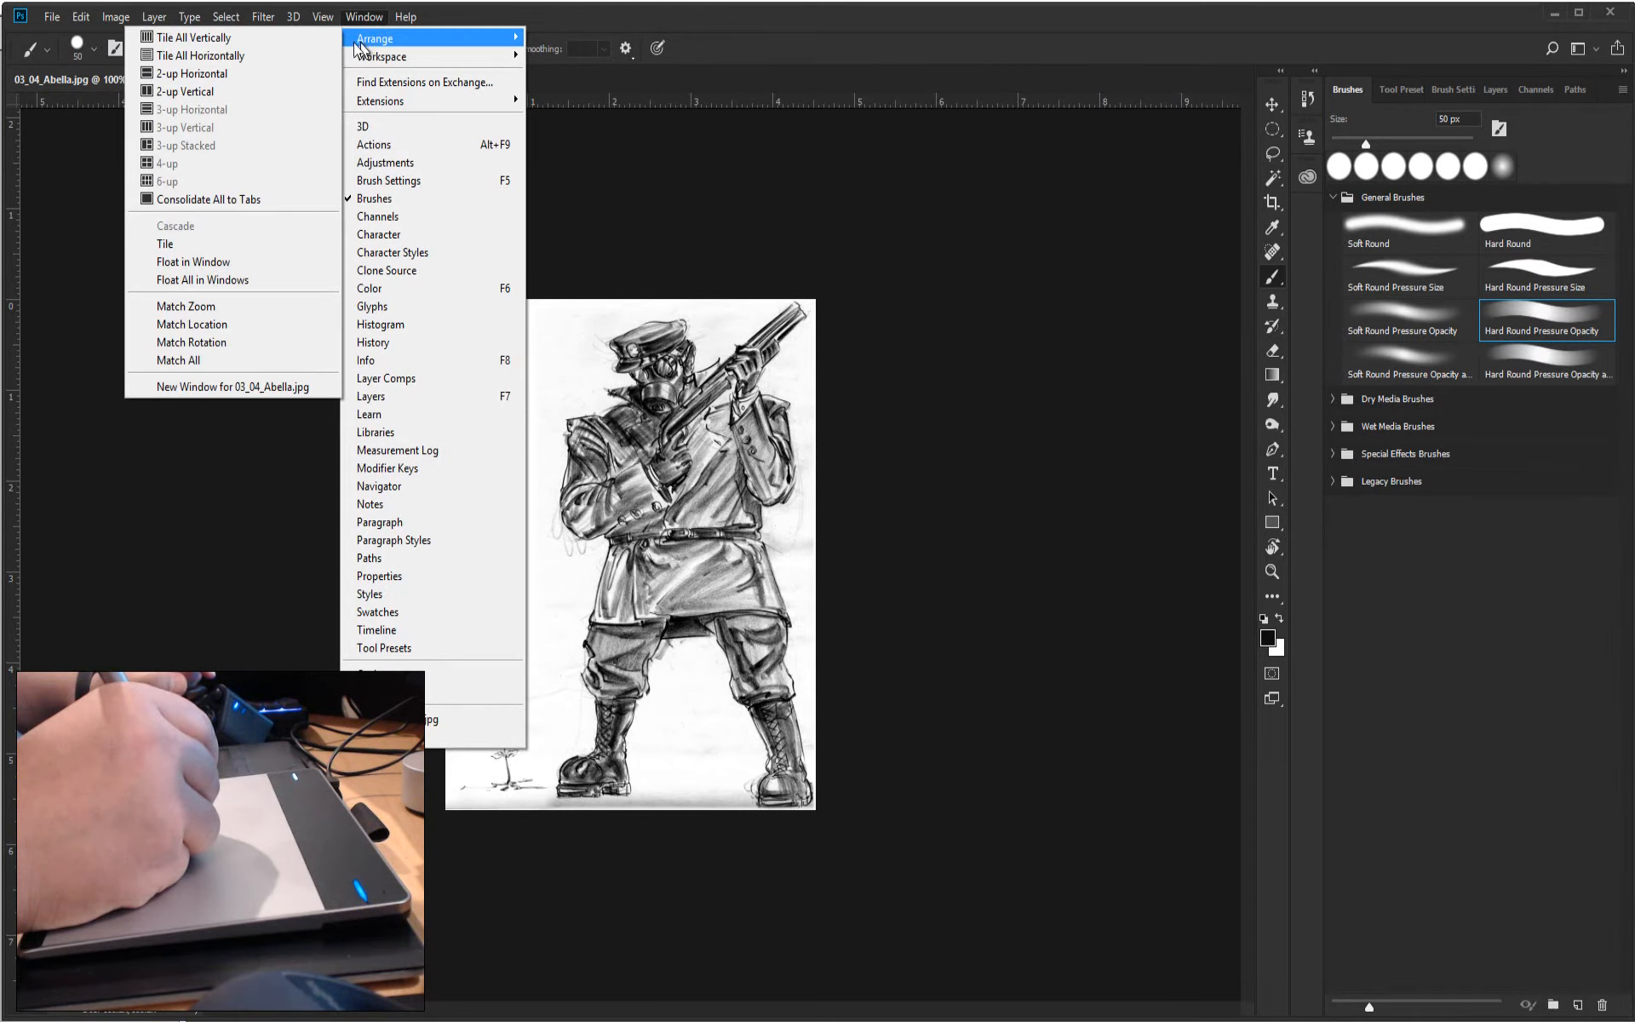
click(244, 94)
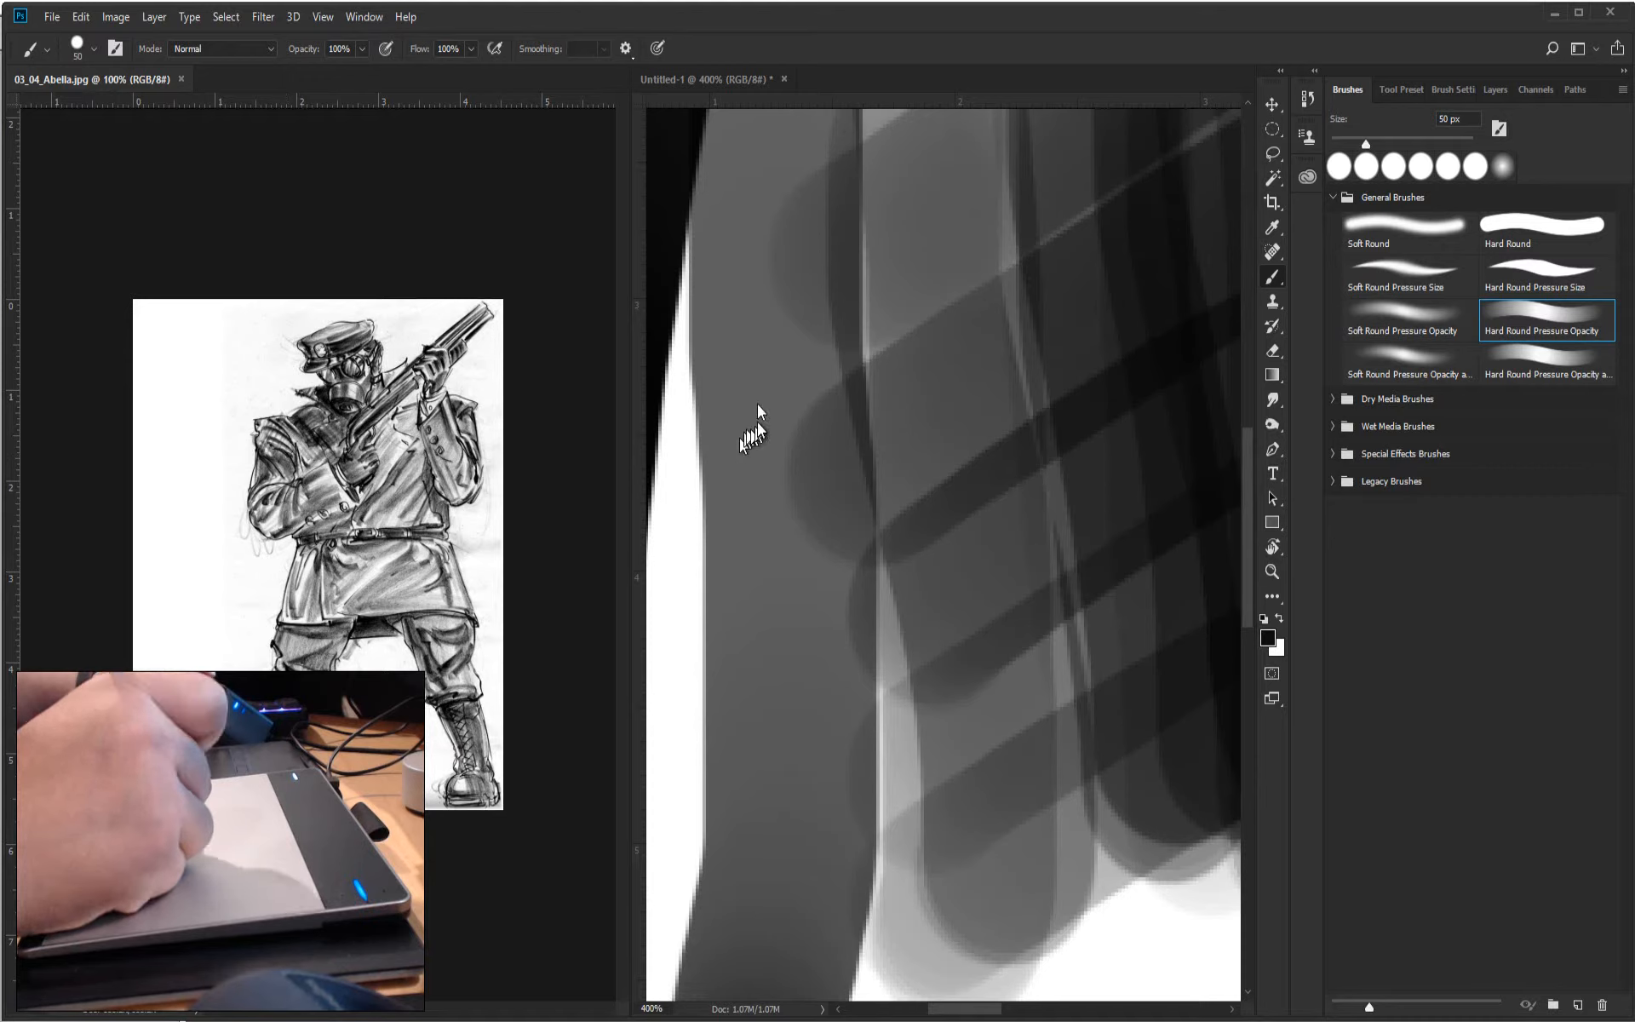
Sample the white background and a dark tone from the character sketch, and paint overlapping dark strokes across the practice canvas's grey bands.
alt+click(205, 377)
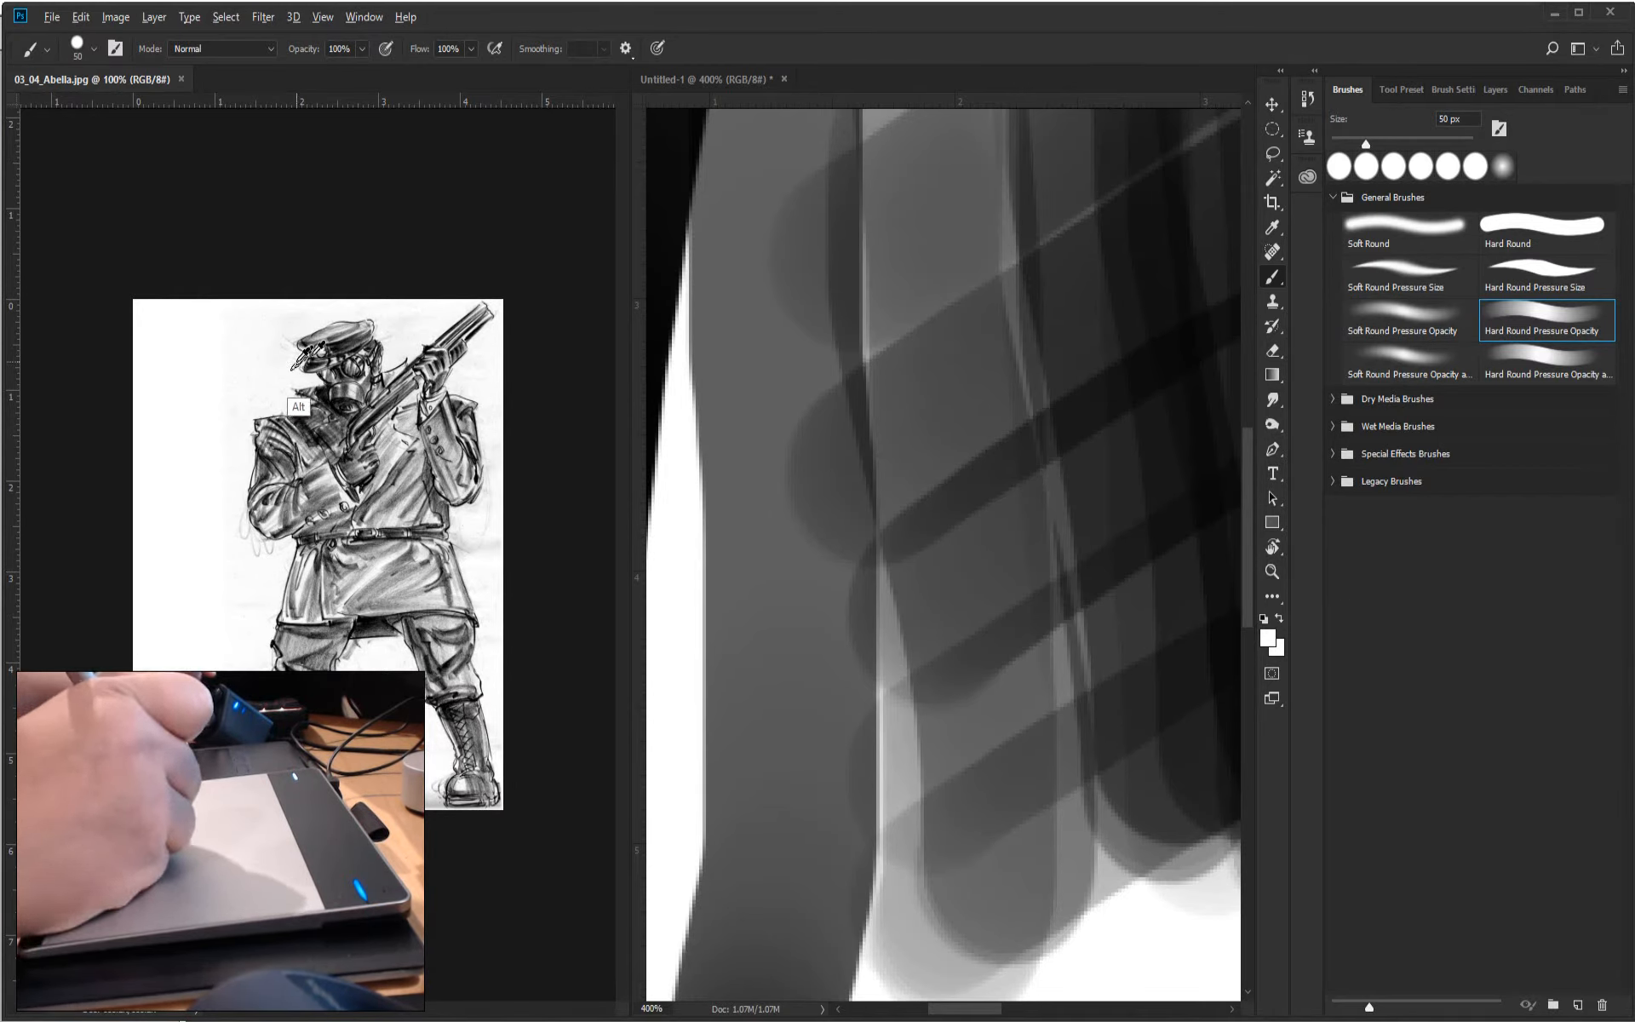
alt+click(351, 390)
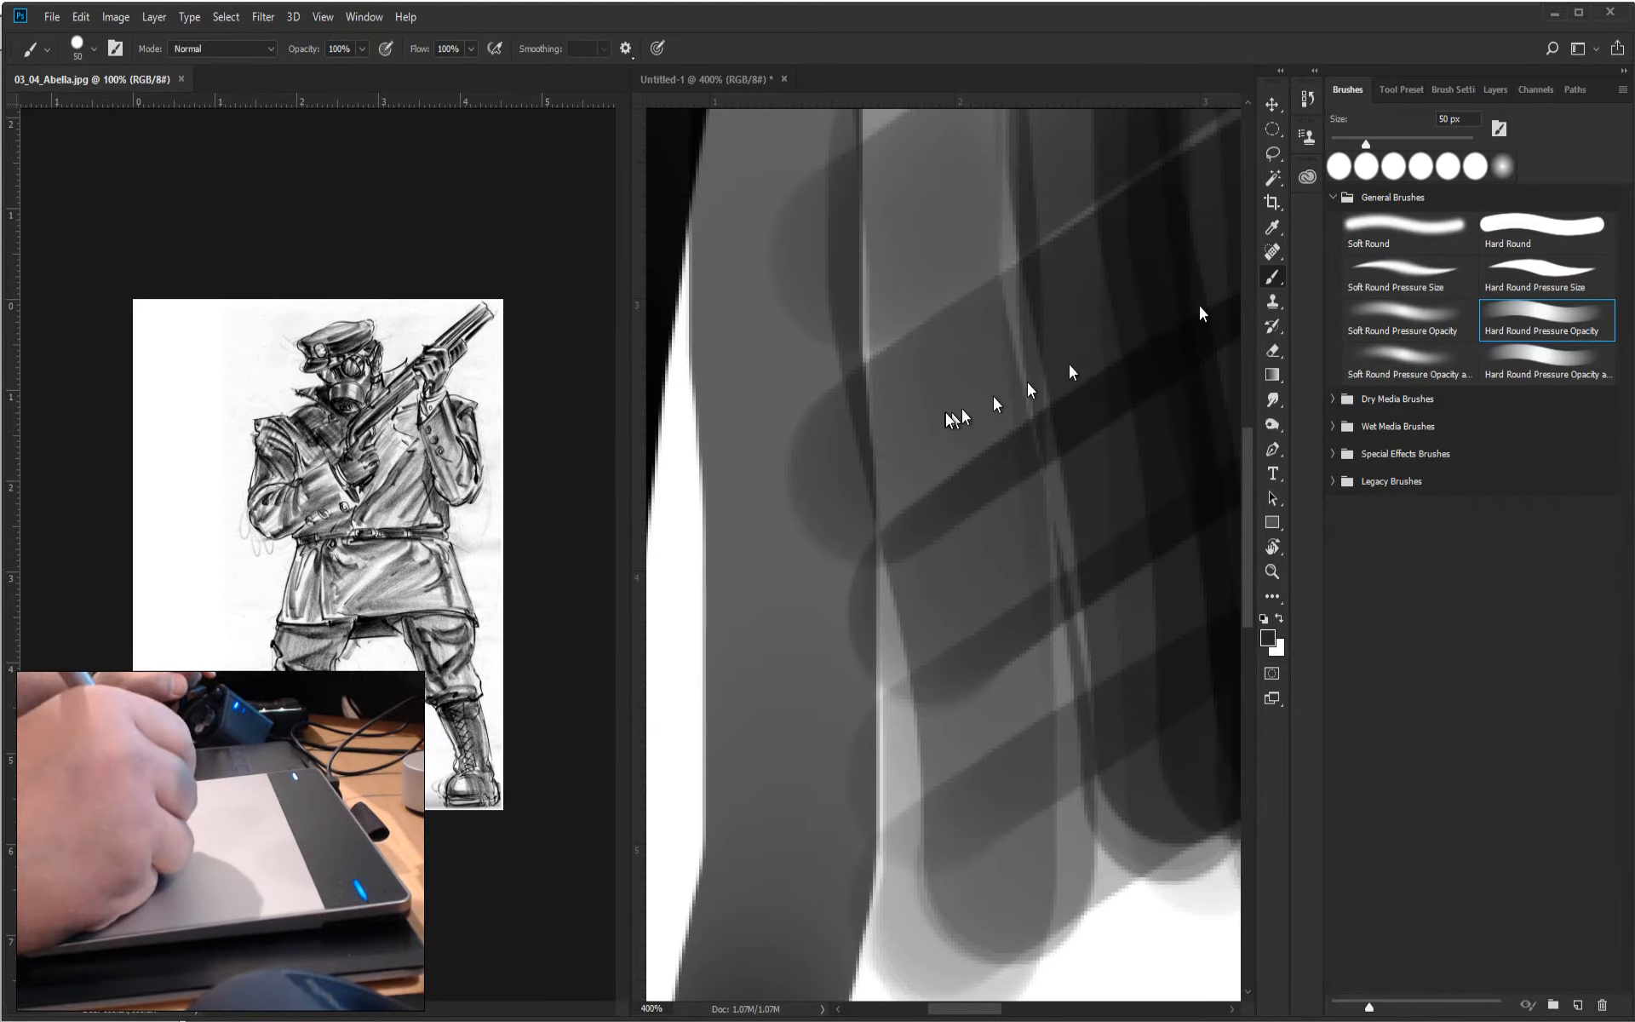
mouse_move(1008, 383)
mouse_down()
mouse_move(912, 545)
mouse_move(886, 458)
mouse_move(832, 588)
mouse_move(1018, 613)
mouse_move(859, 739)
mouse_move(824, 793)
mouse_up()
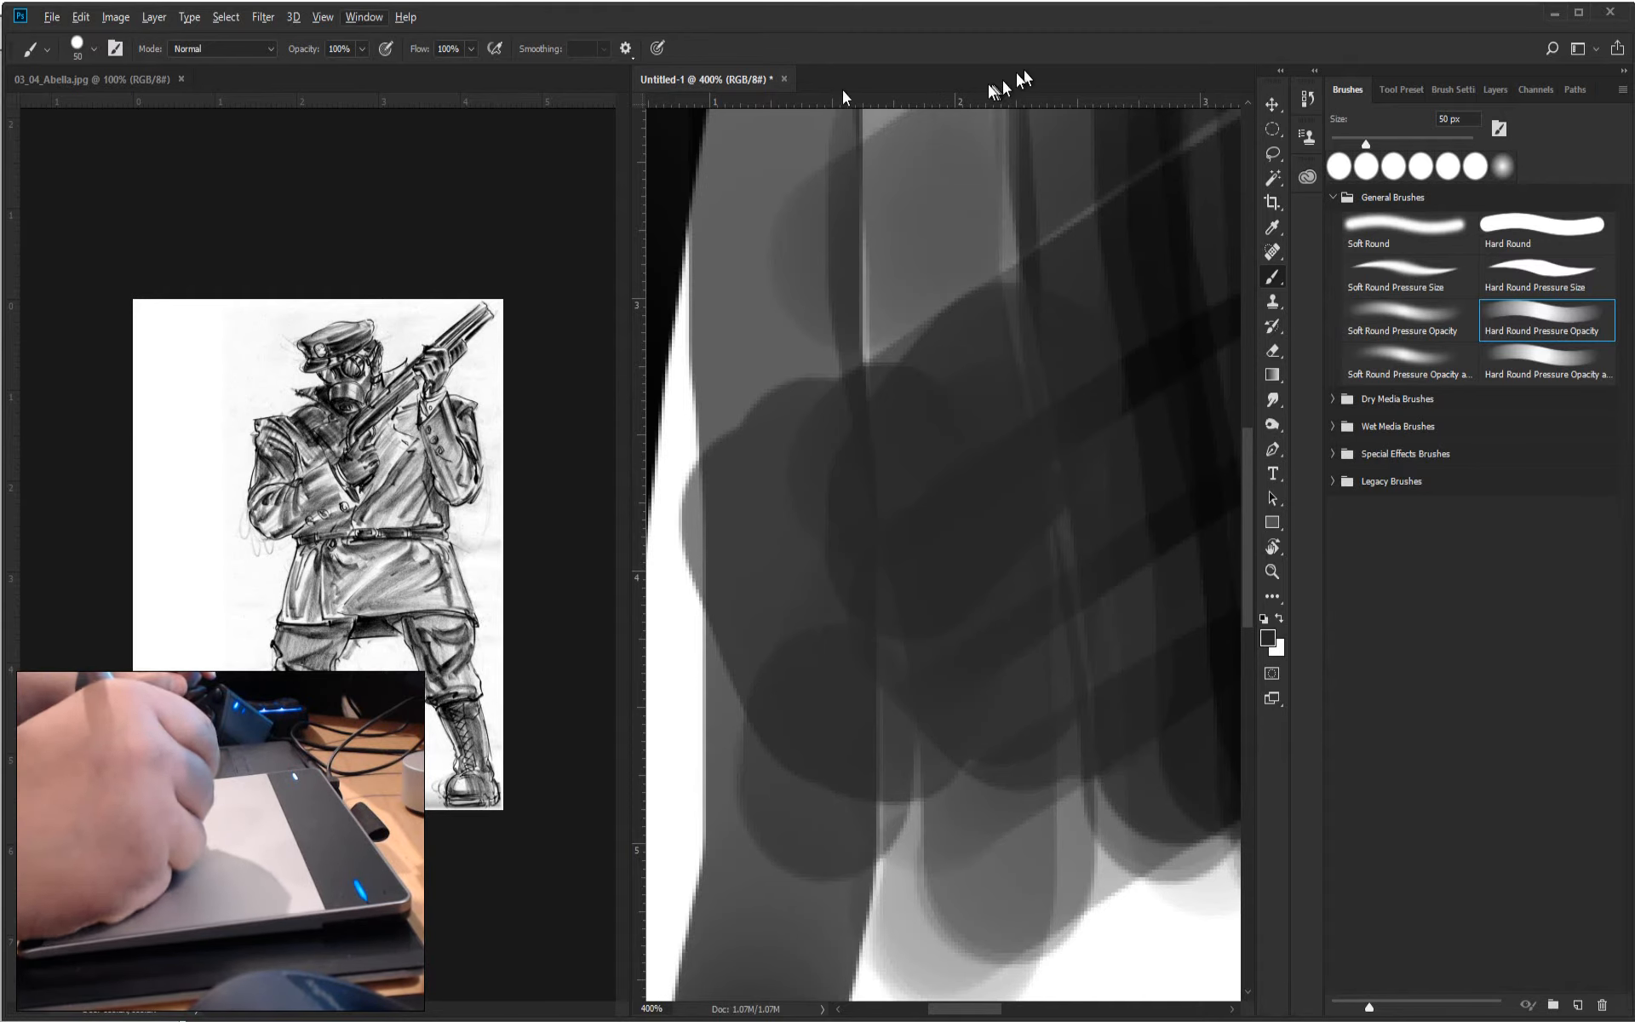
click(364, 17)
mouse_move(395, 37)
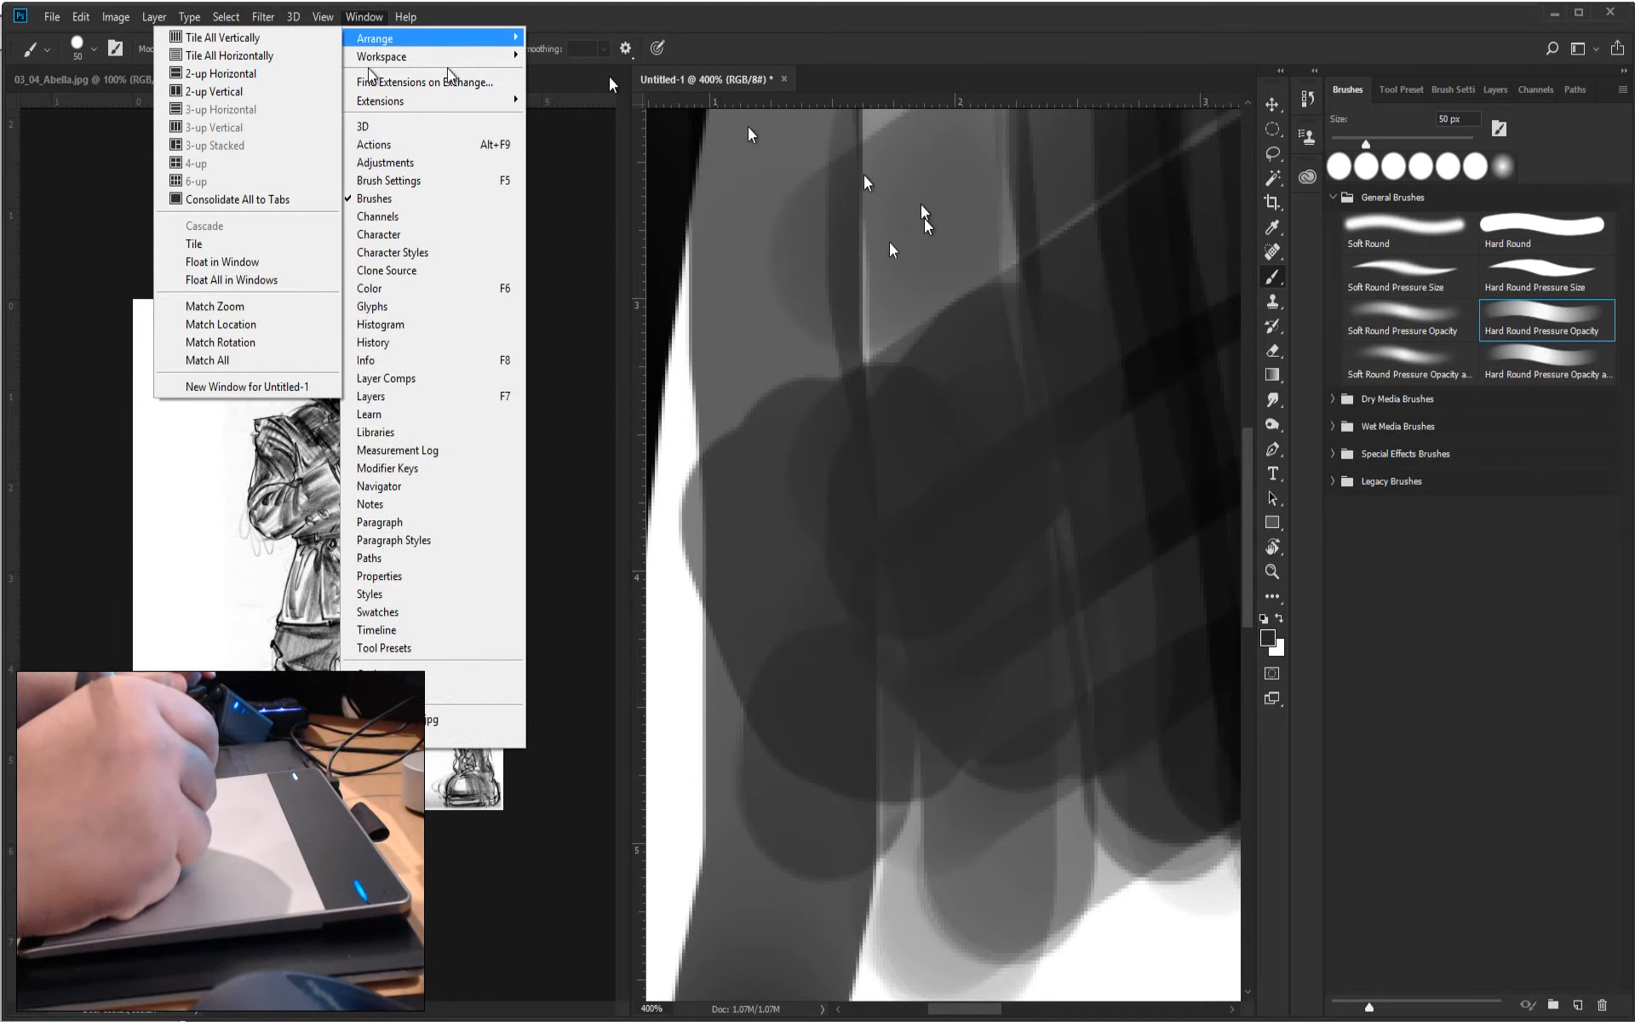
click(851, 89)
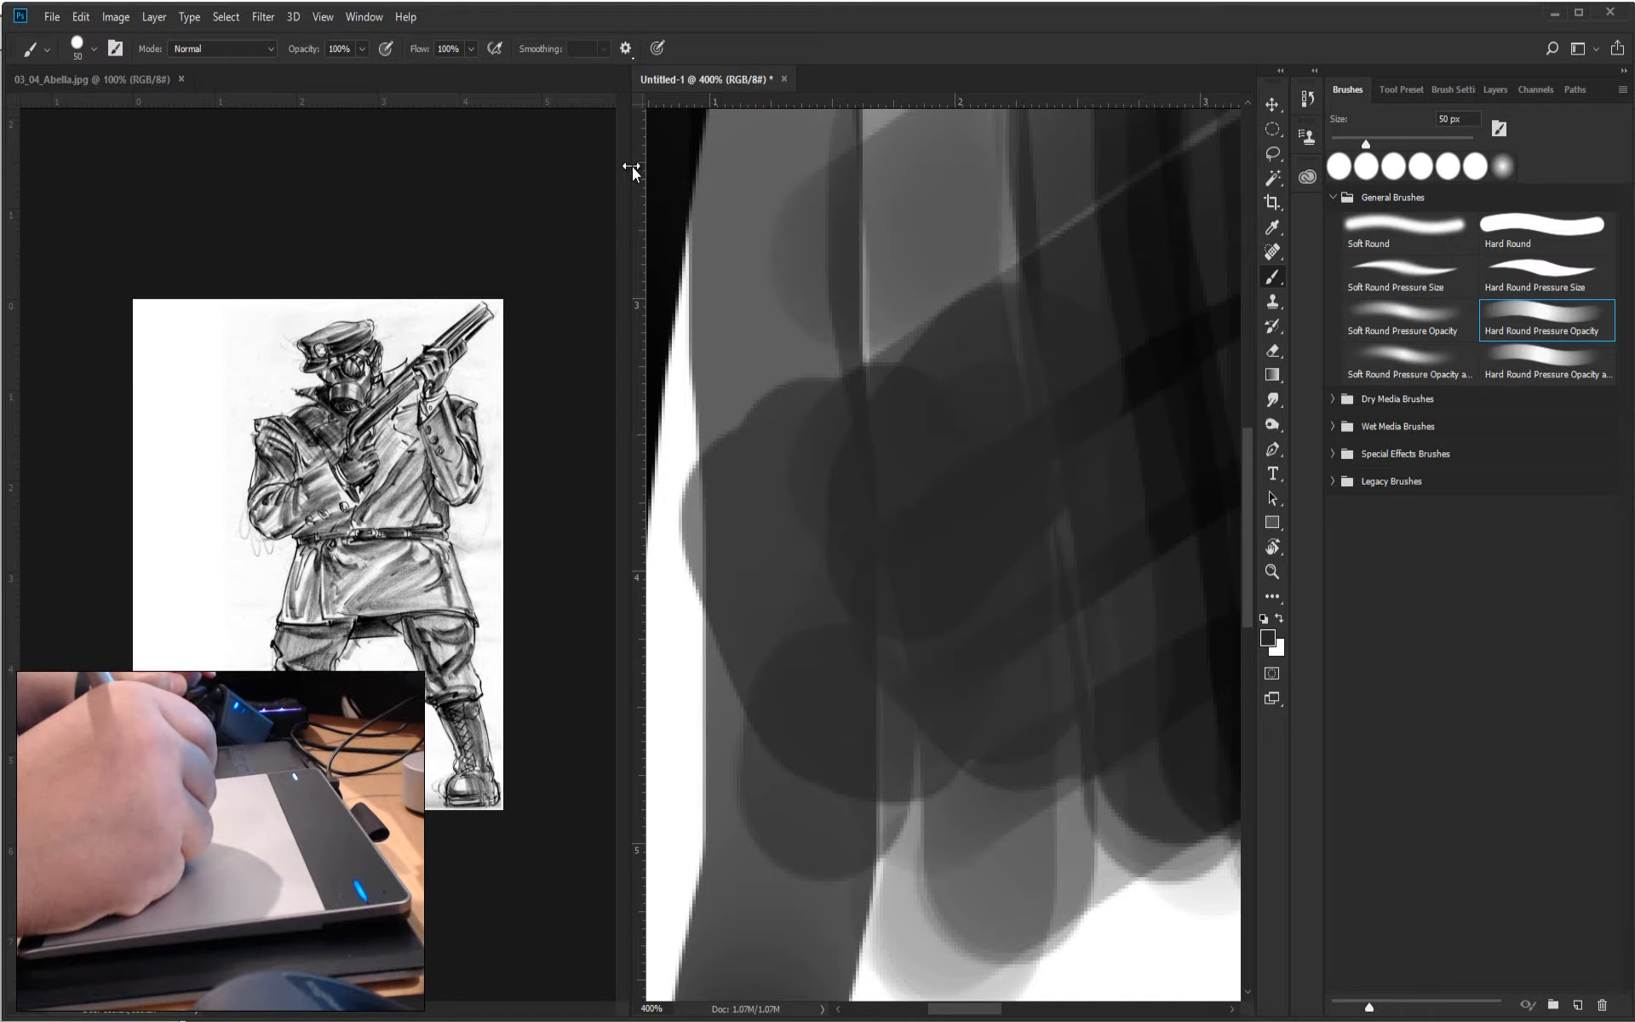
Widen the practice canvas view until only a narrow strip of the sketch remains, and try zooming between 200% and 400%.
drag(631, 161, 114, 204)
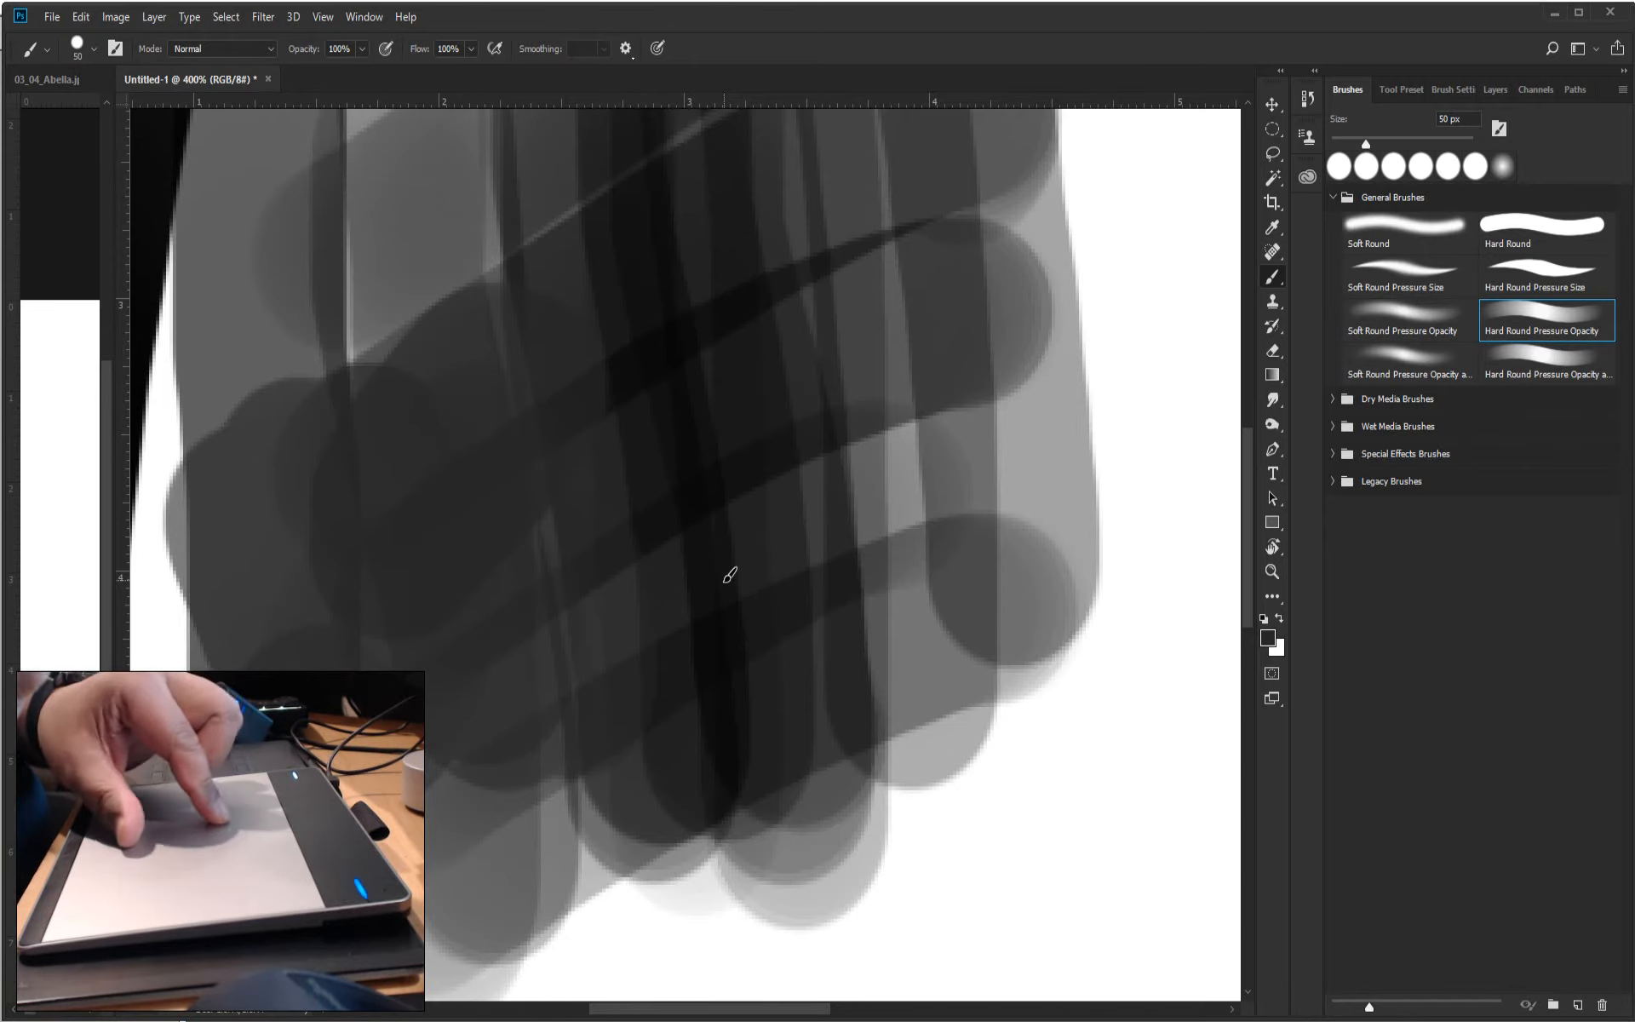
scroll(729, 575, down, 1)
scroll(729, 575, down, 2)
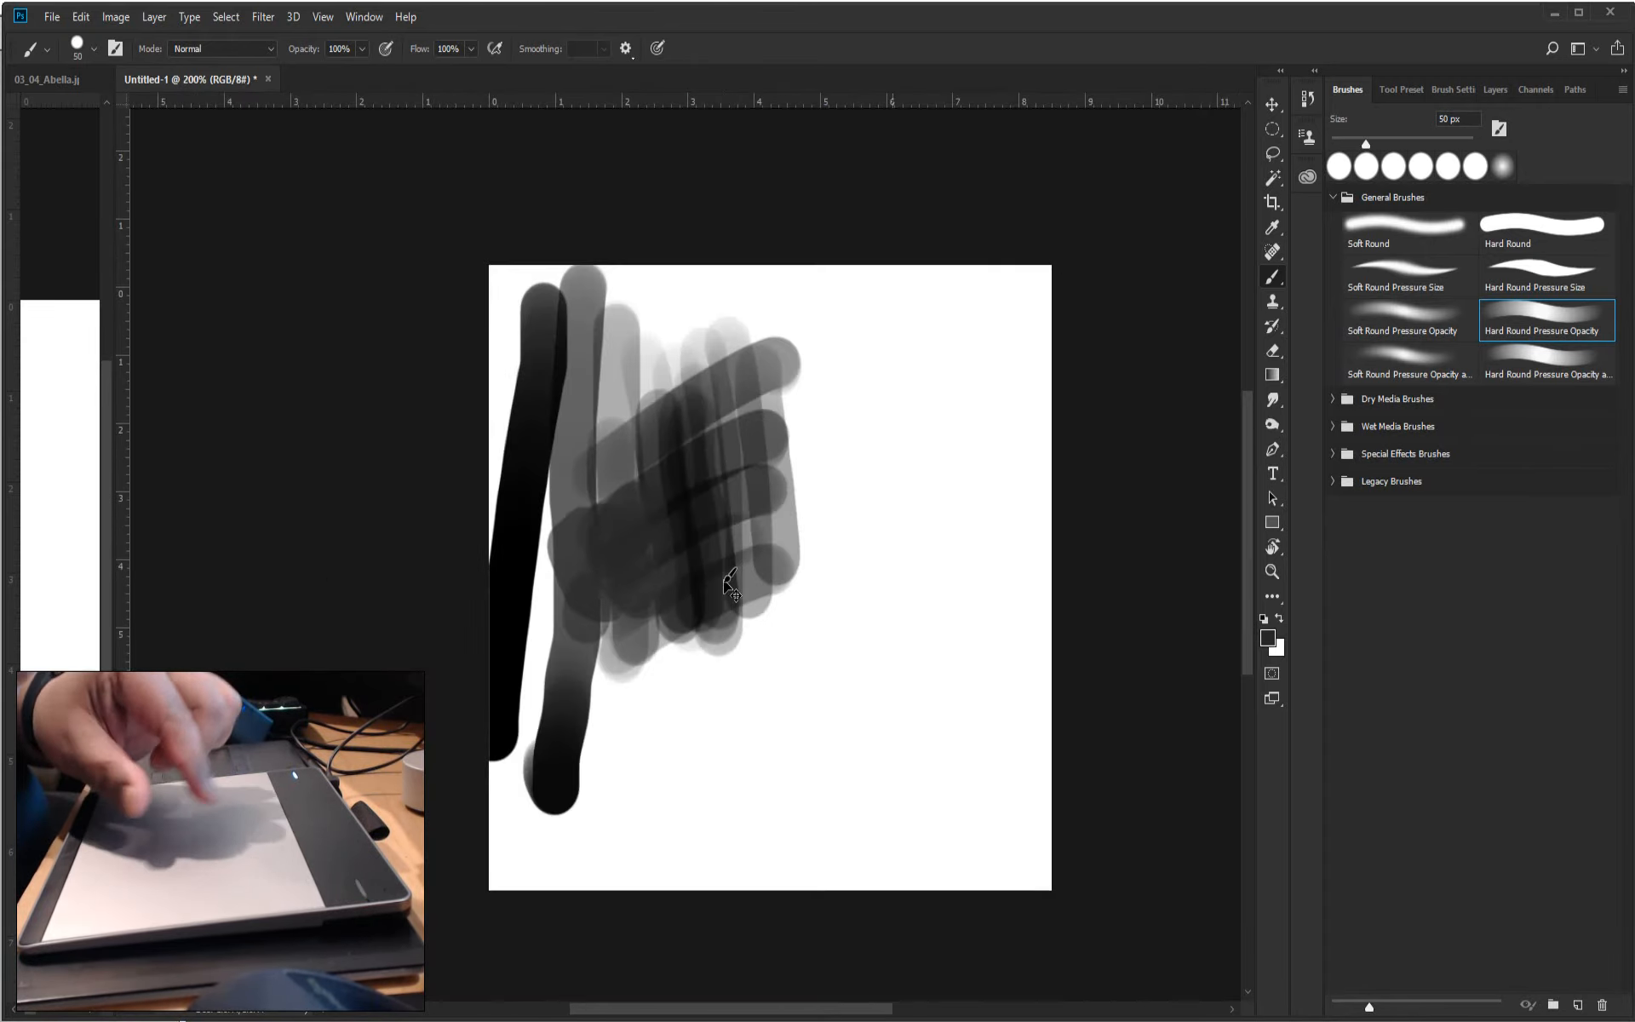
scroll(730, 575, up, 3)
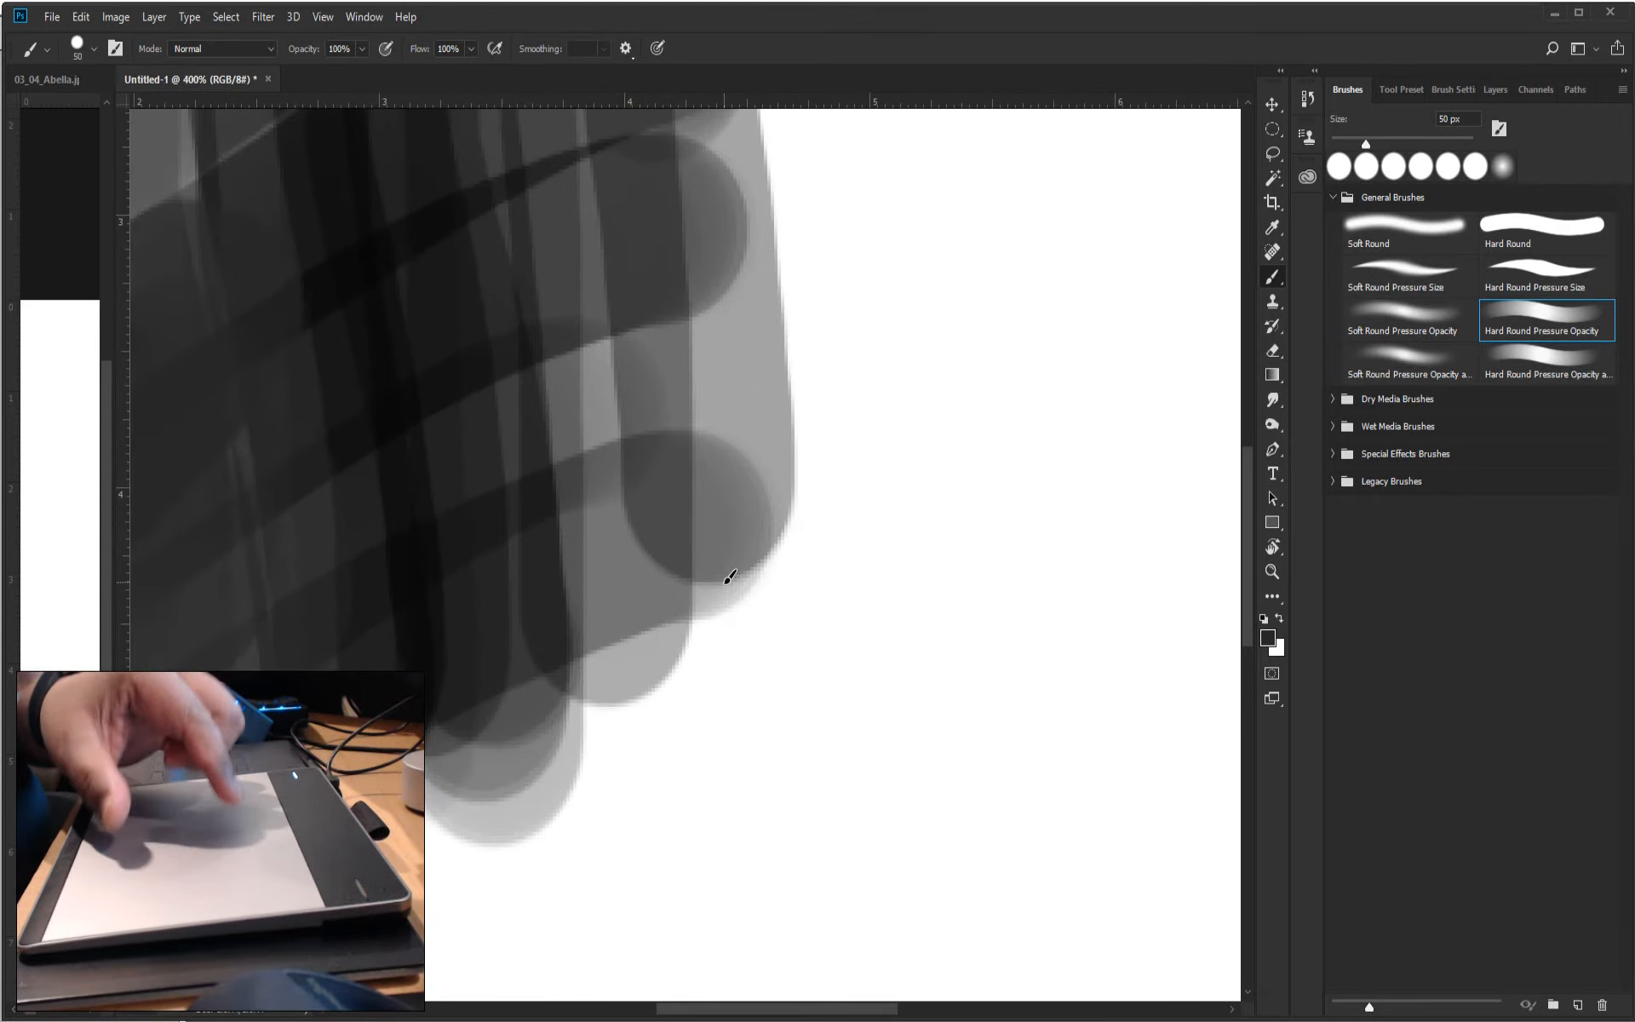
scroll(730, 575, down, 2)
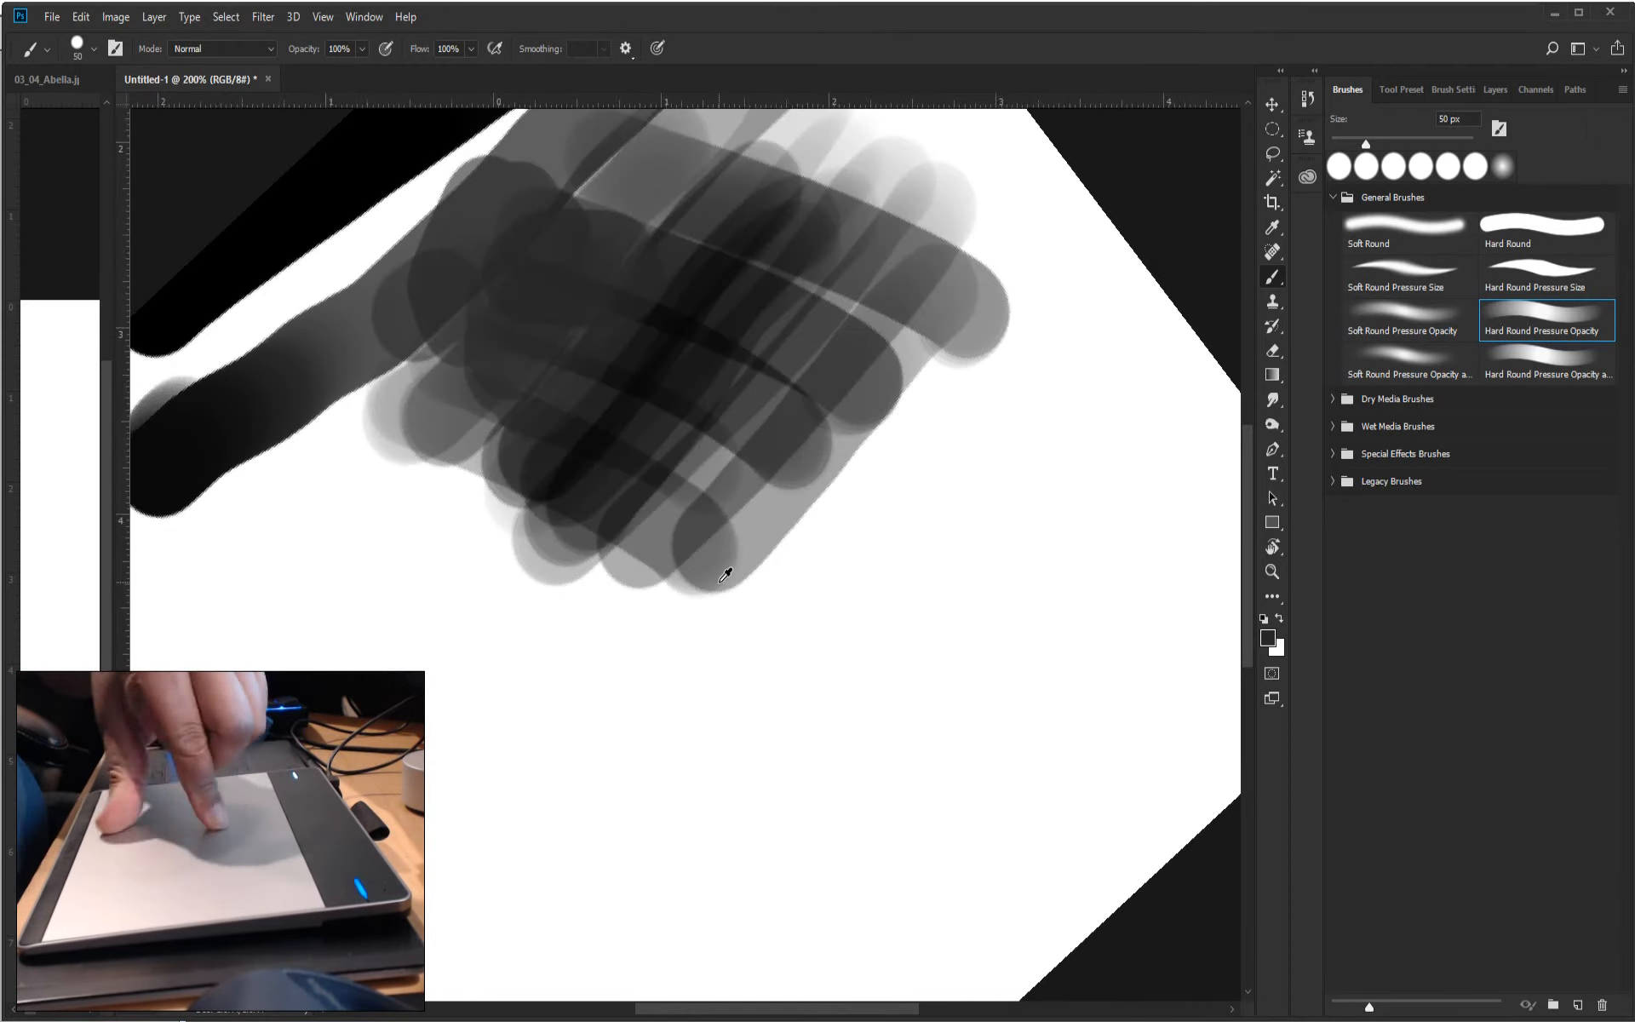
Zoom the rotated practice canvas out to 100% and reset its rotation angle to 0° with the Rotate View tool.
click(511, 440)
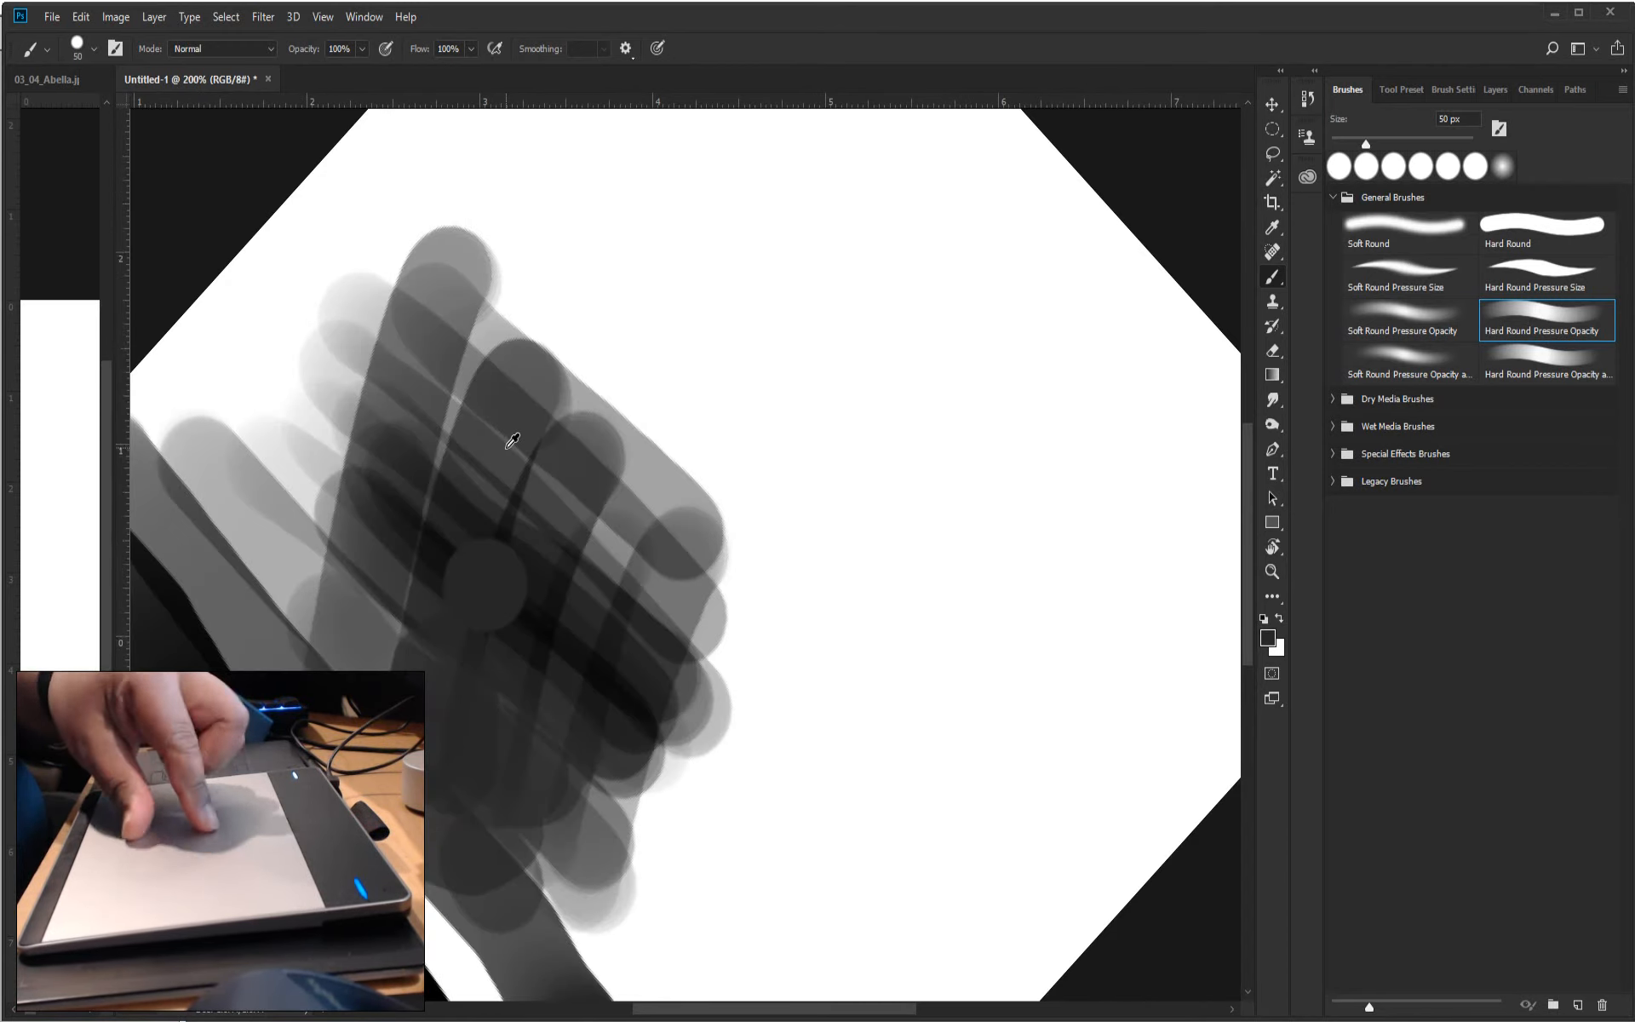
key(ctrl+minus)
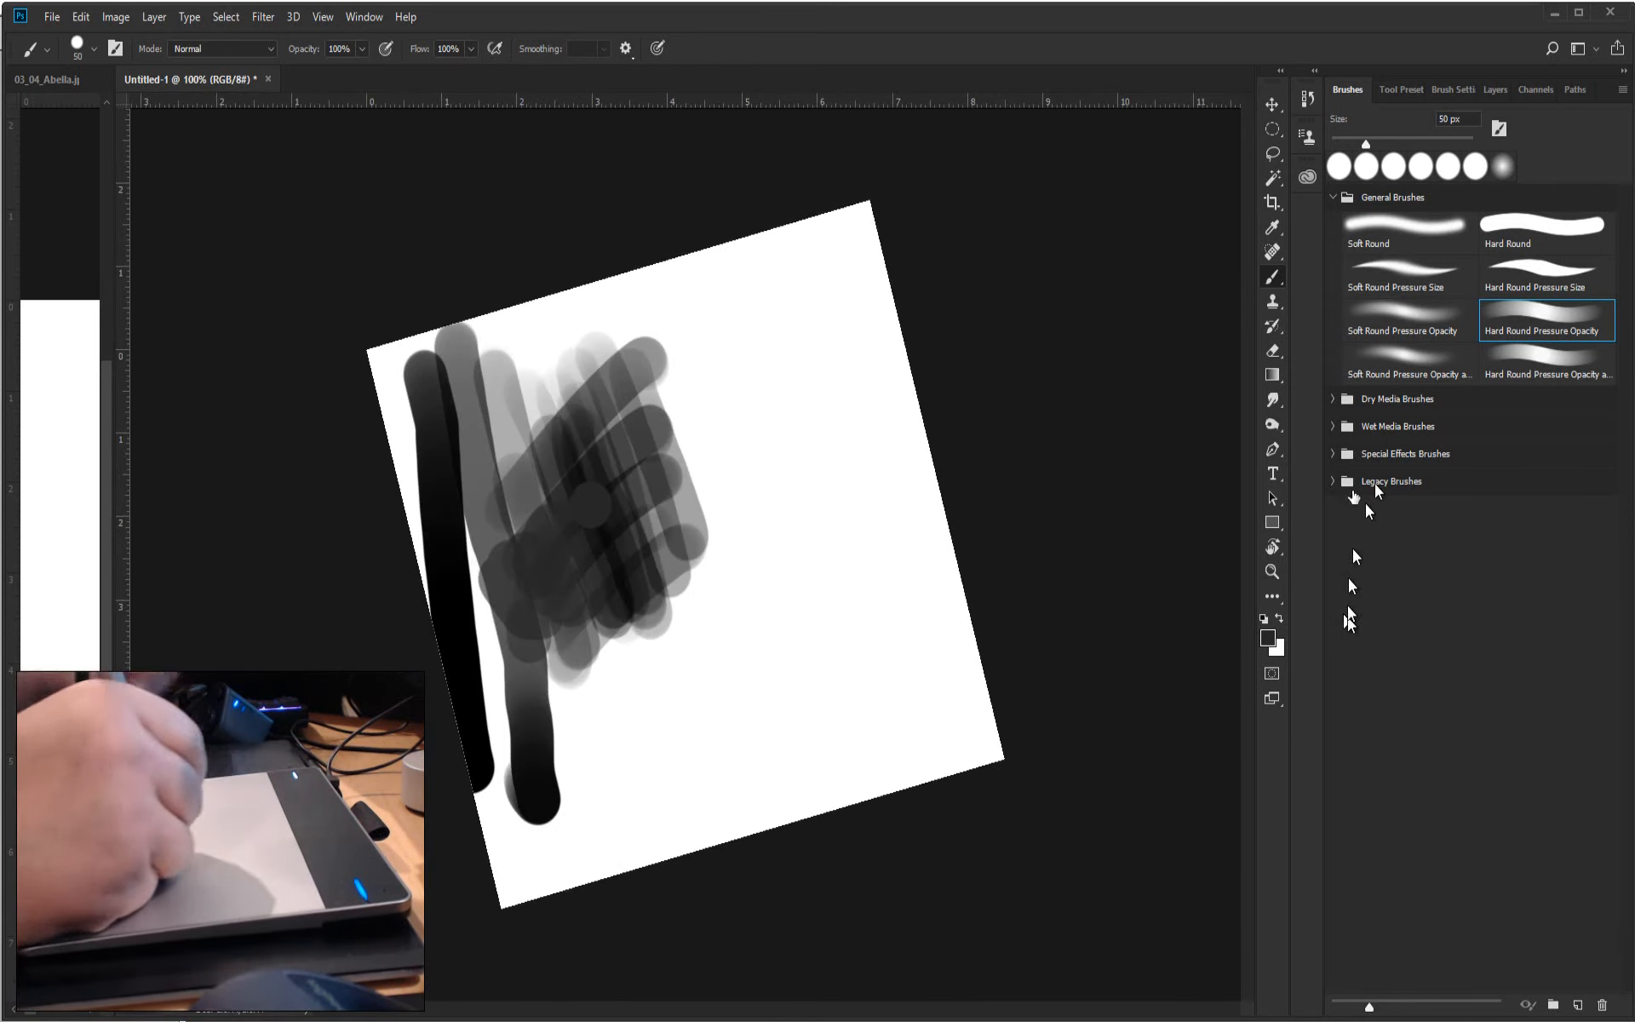
click(1274, 541)
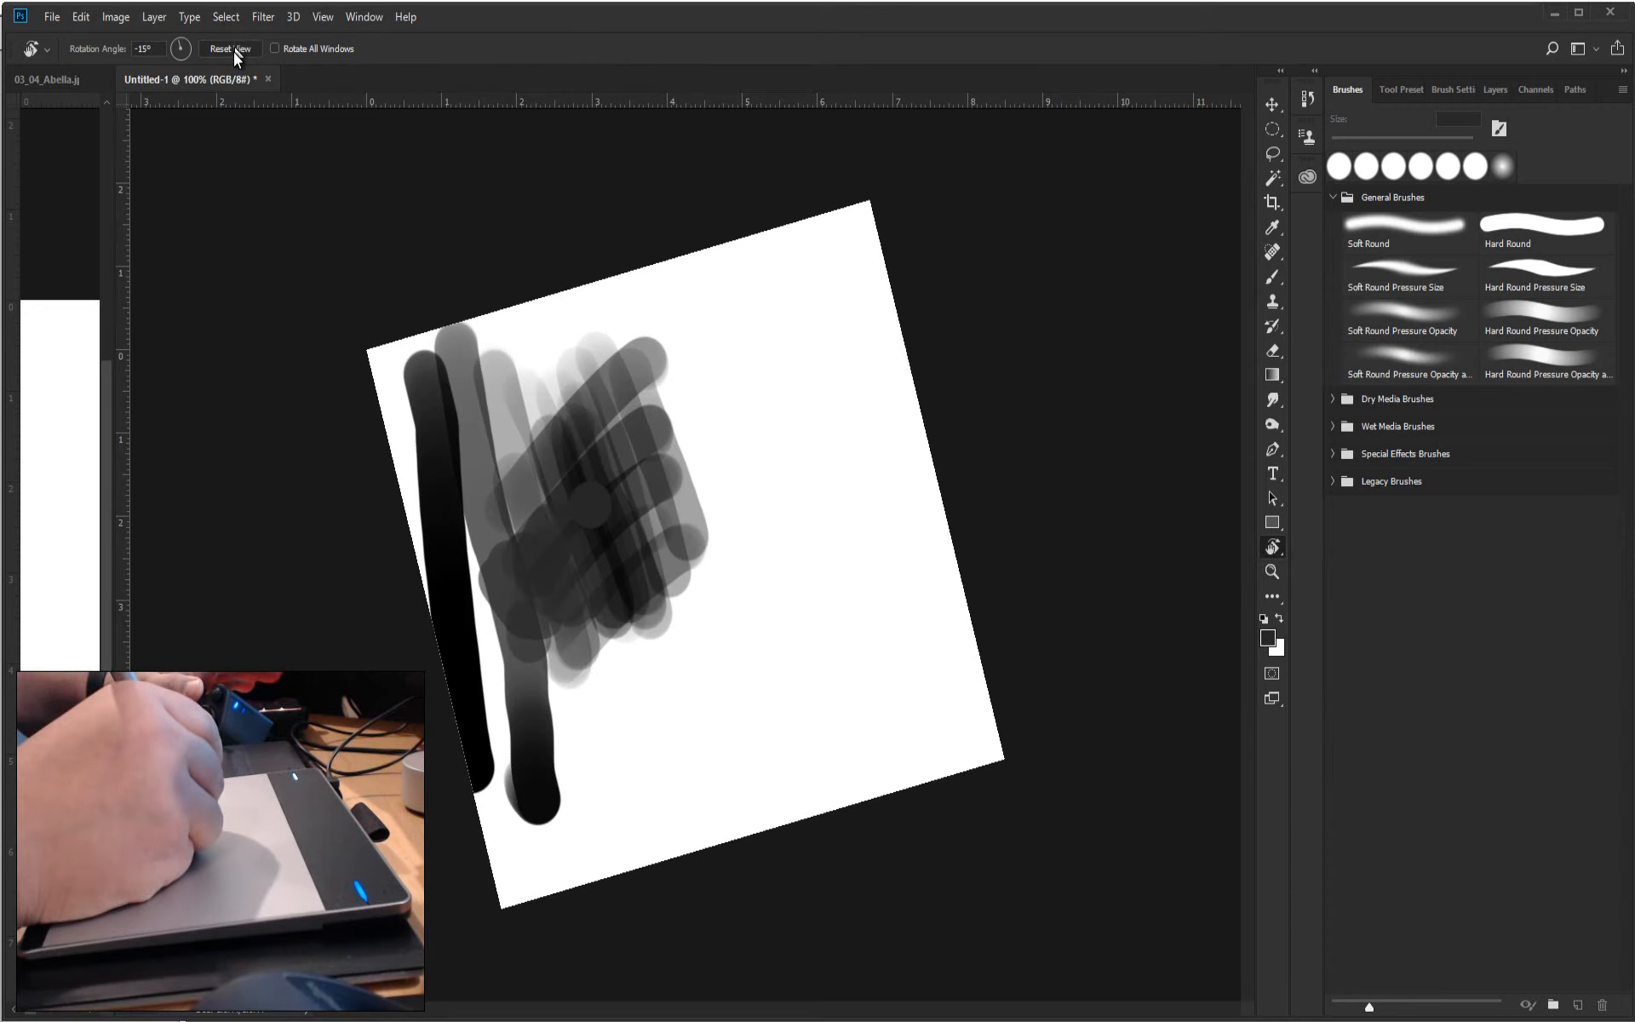
click(232, 51)
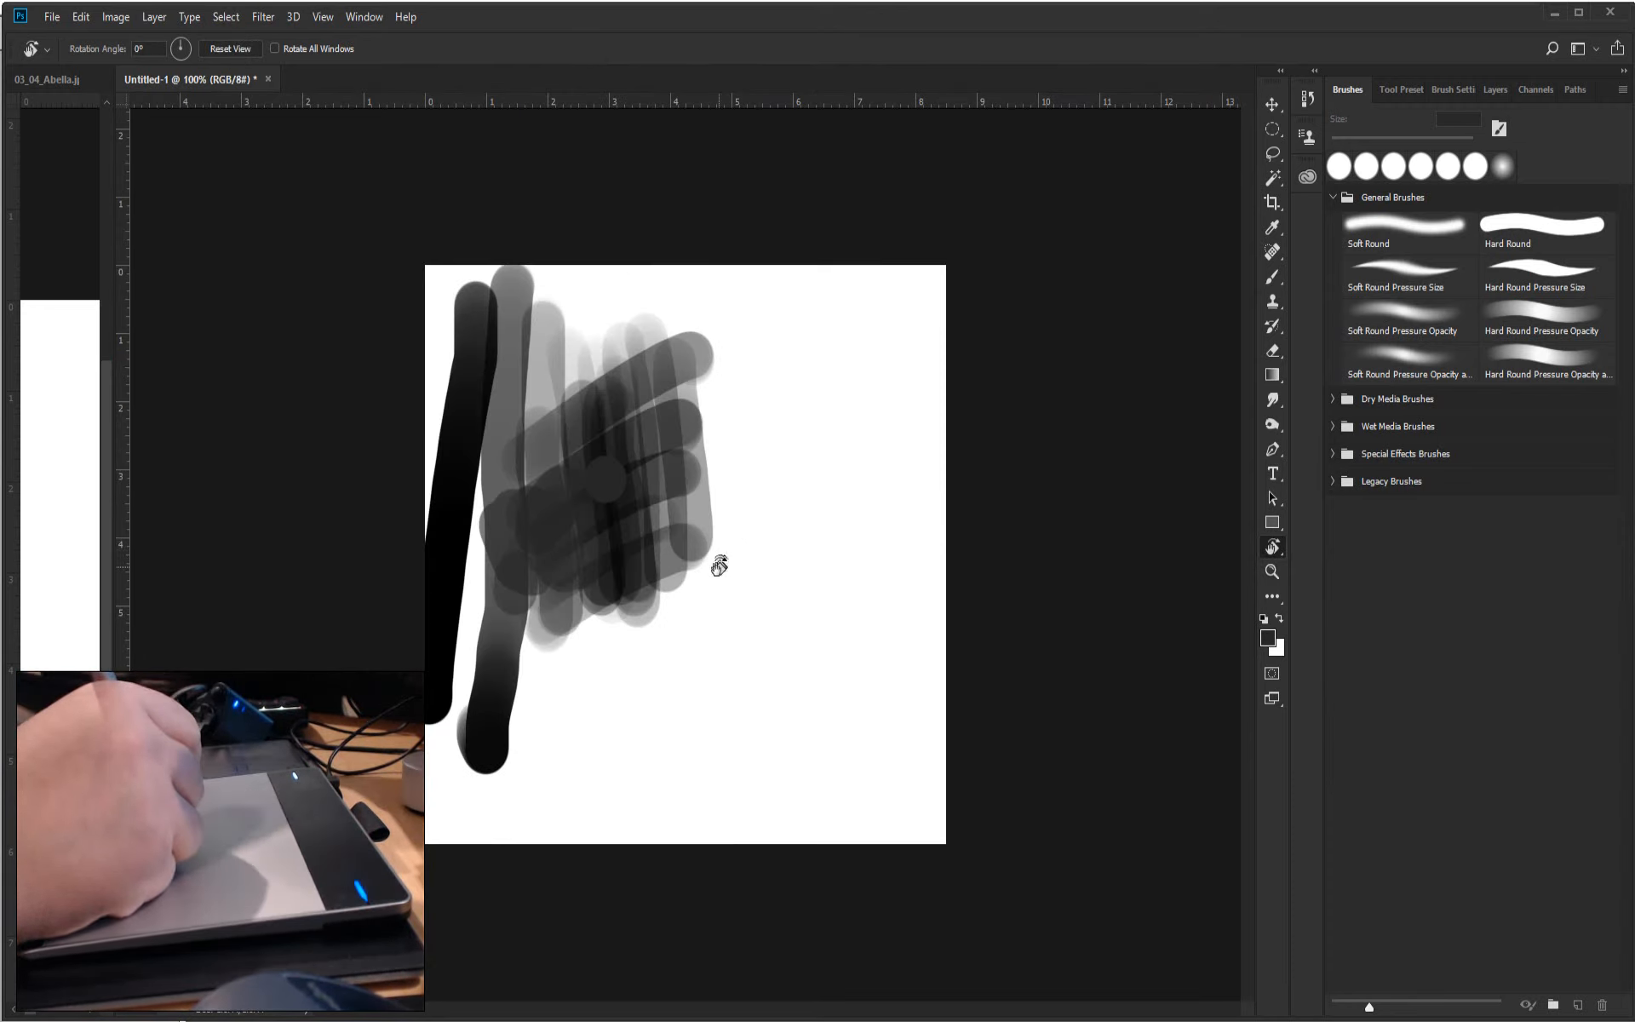
Return to the Brush tool at 200% zoom and sample a light grey from the upper overlapping strokes as the foreground colour.
key(ctrl+plus)
key(ctrl+minus)
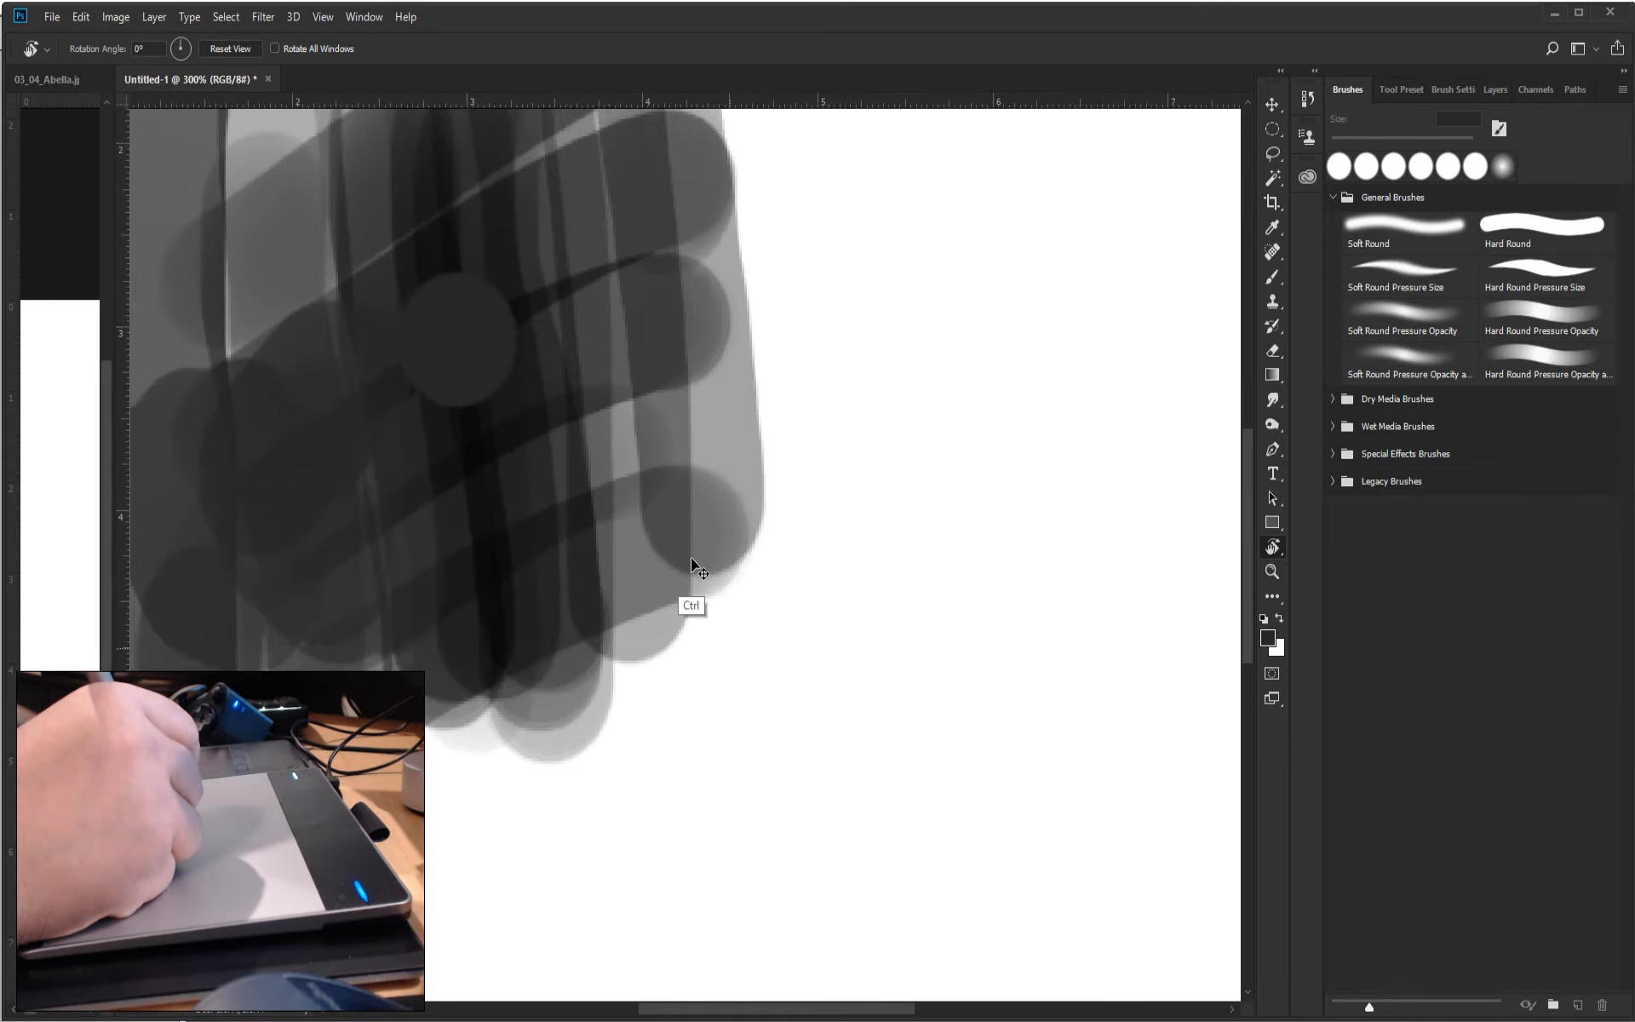
key(ctrl+plus)
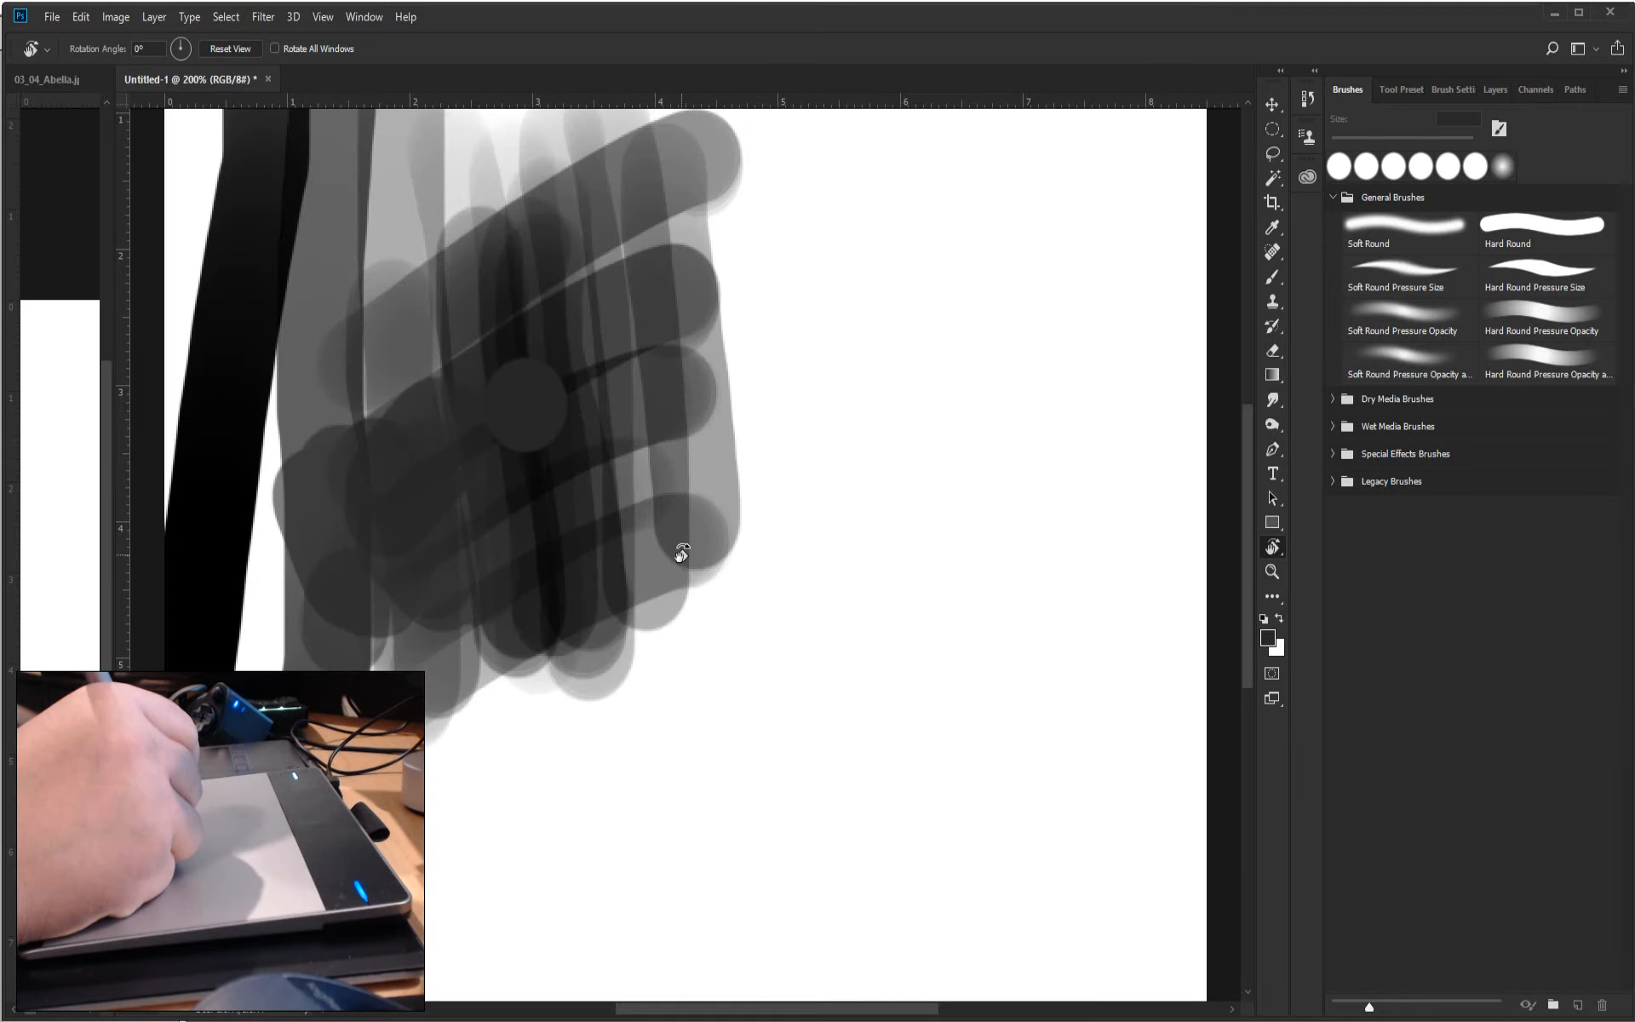
click(1276, 279)
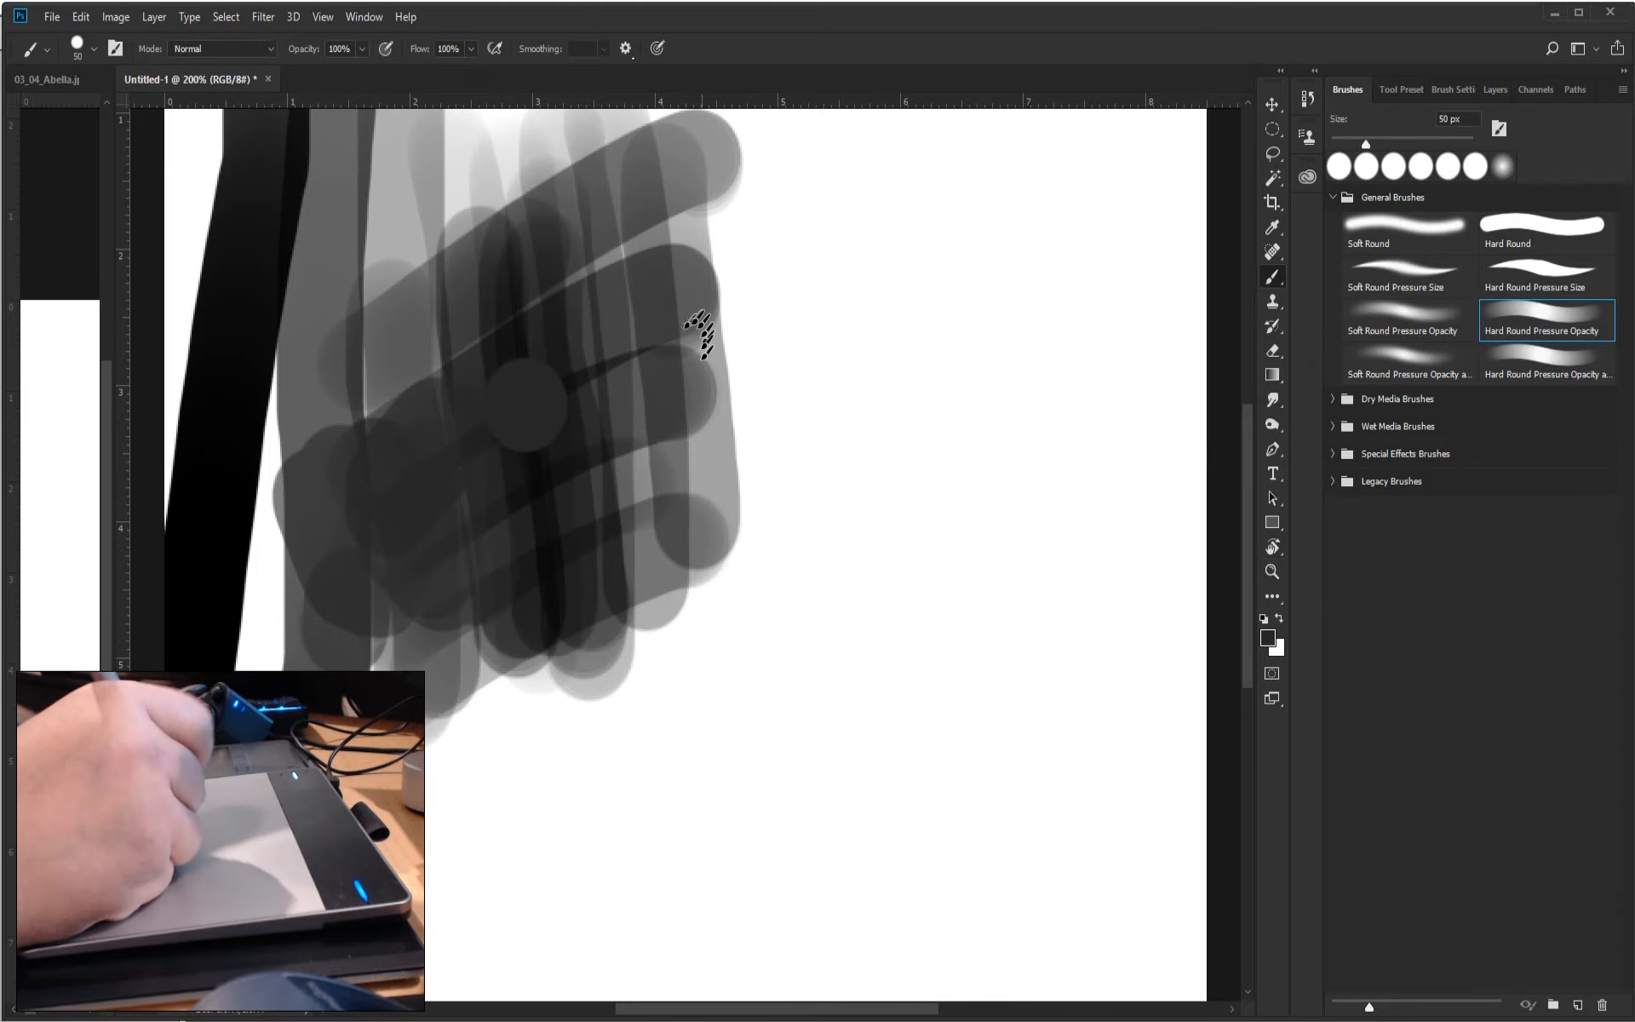
mouse_move(690, 316)
mouse_down()
mouse_move(628, 328)
mouse_move(727, 431)
mouse_move(759, 377)
mouse_up()
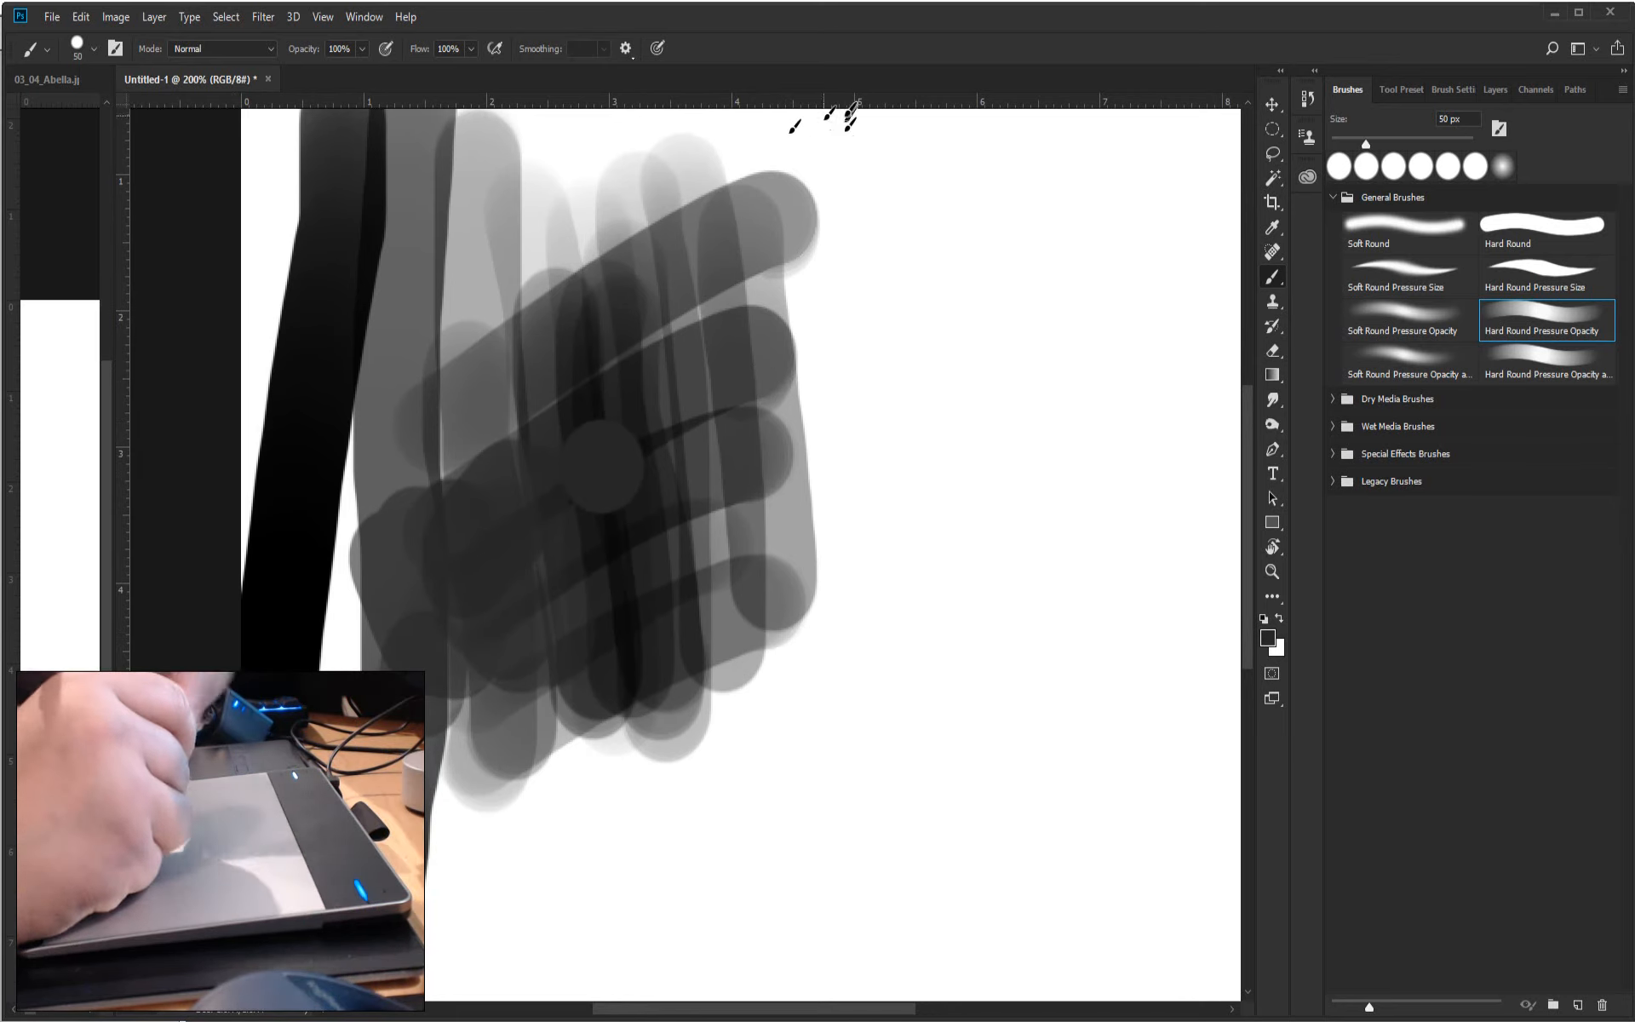
key(alt)
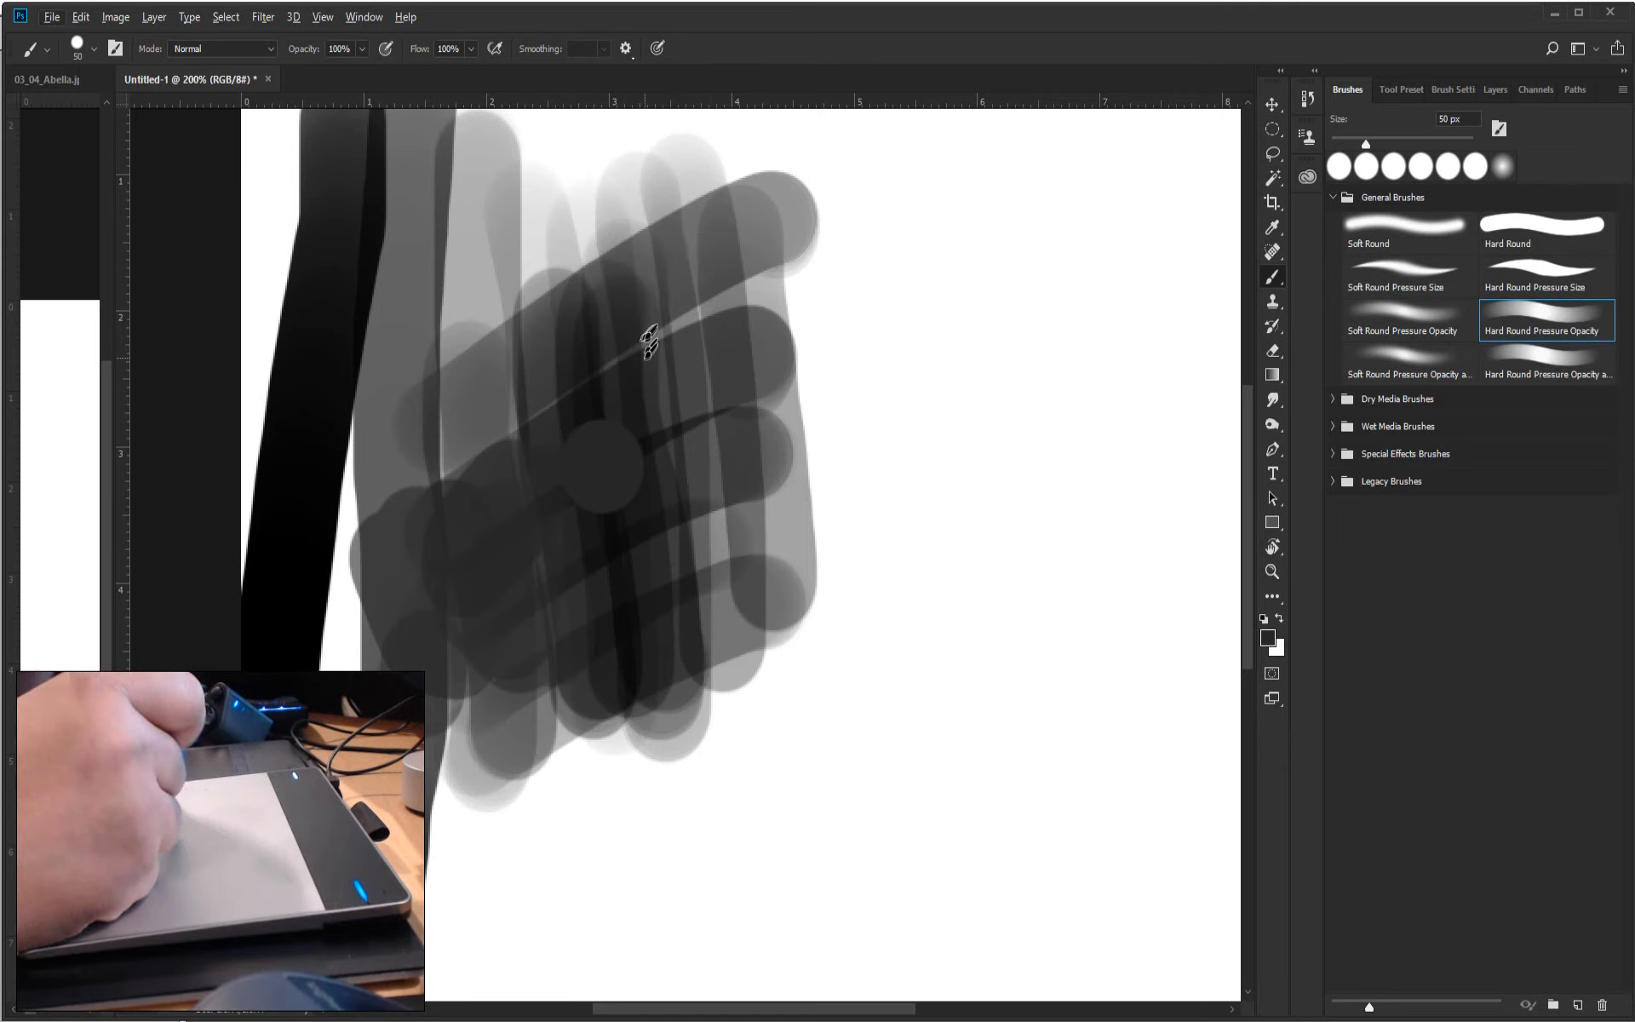
key(alt)
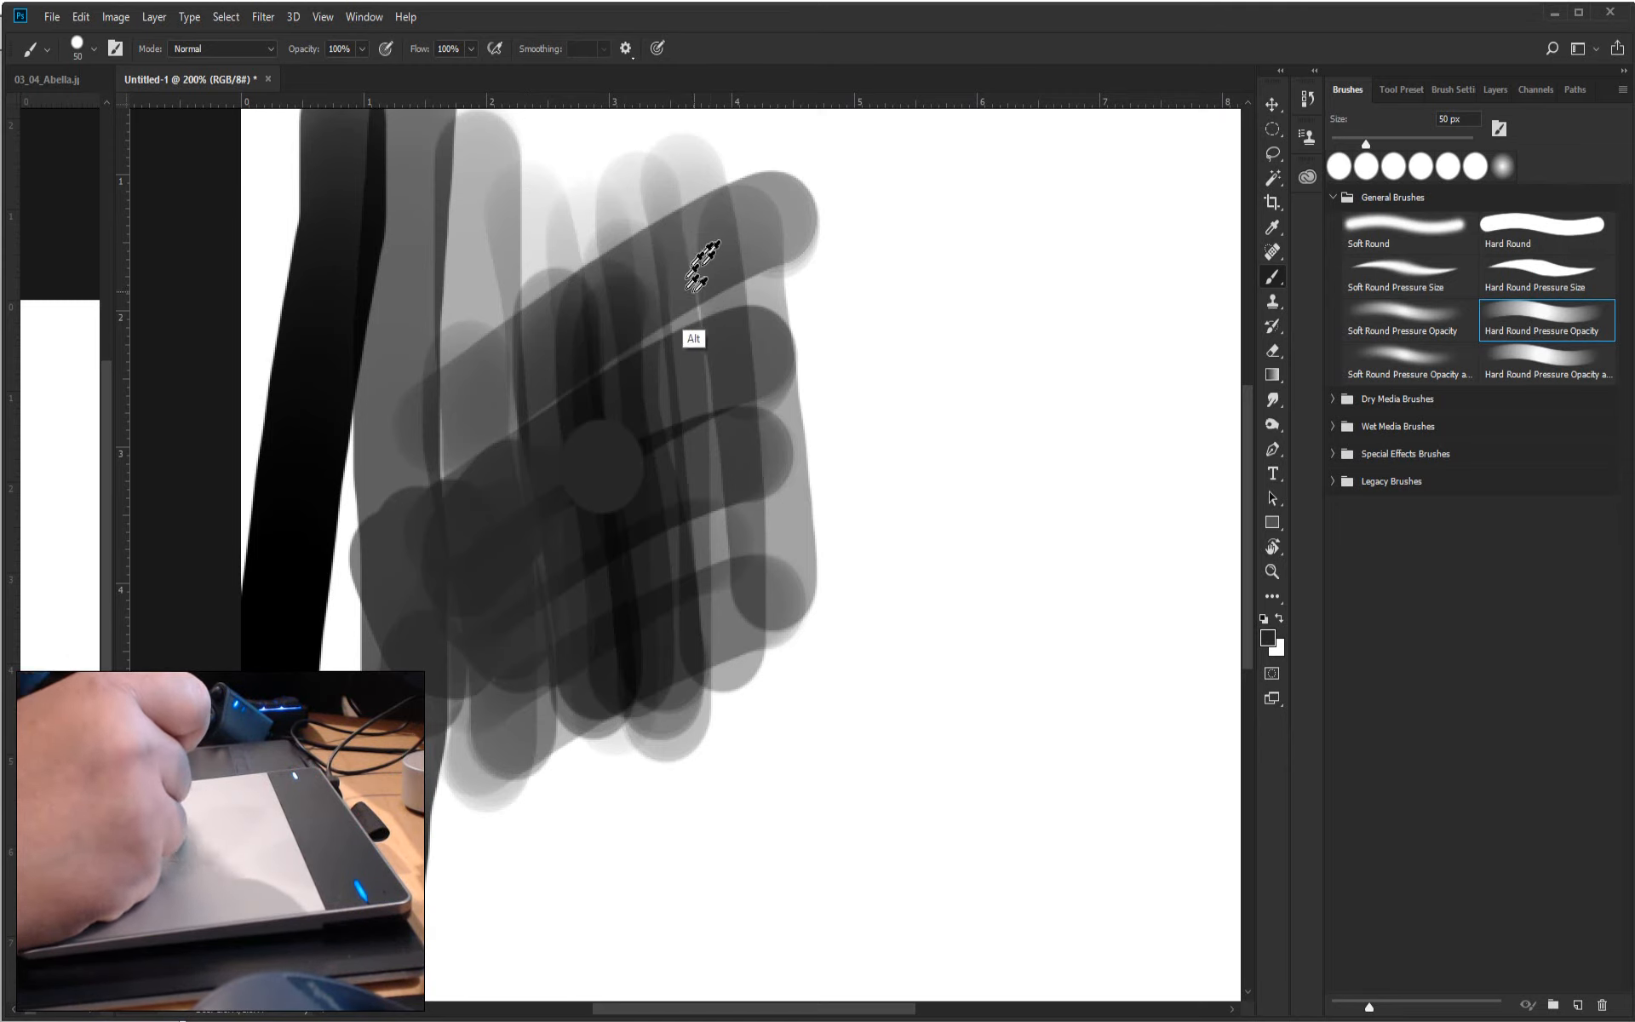
alt+click(626, 223)
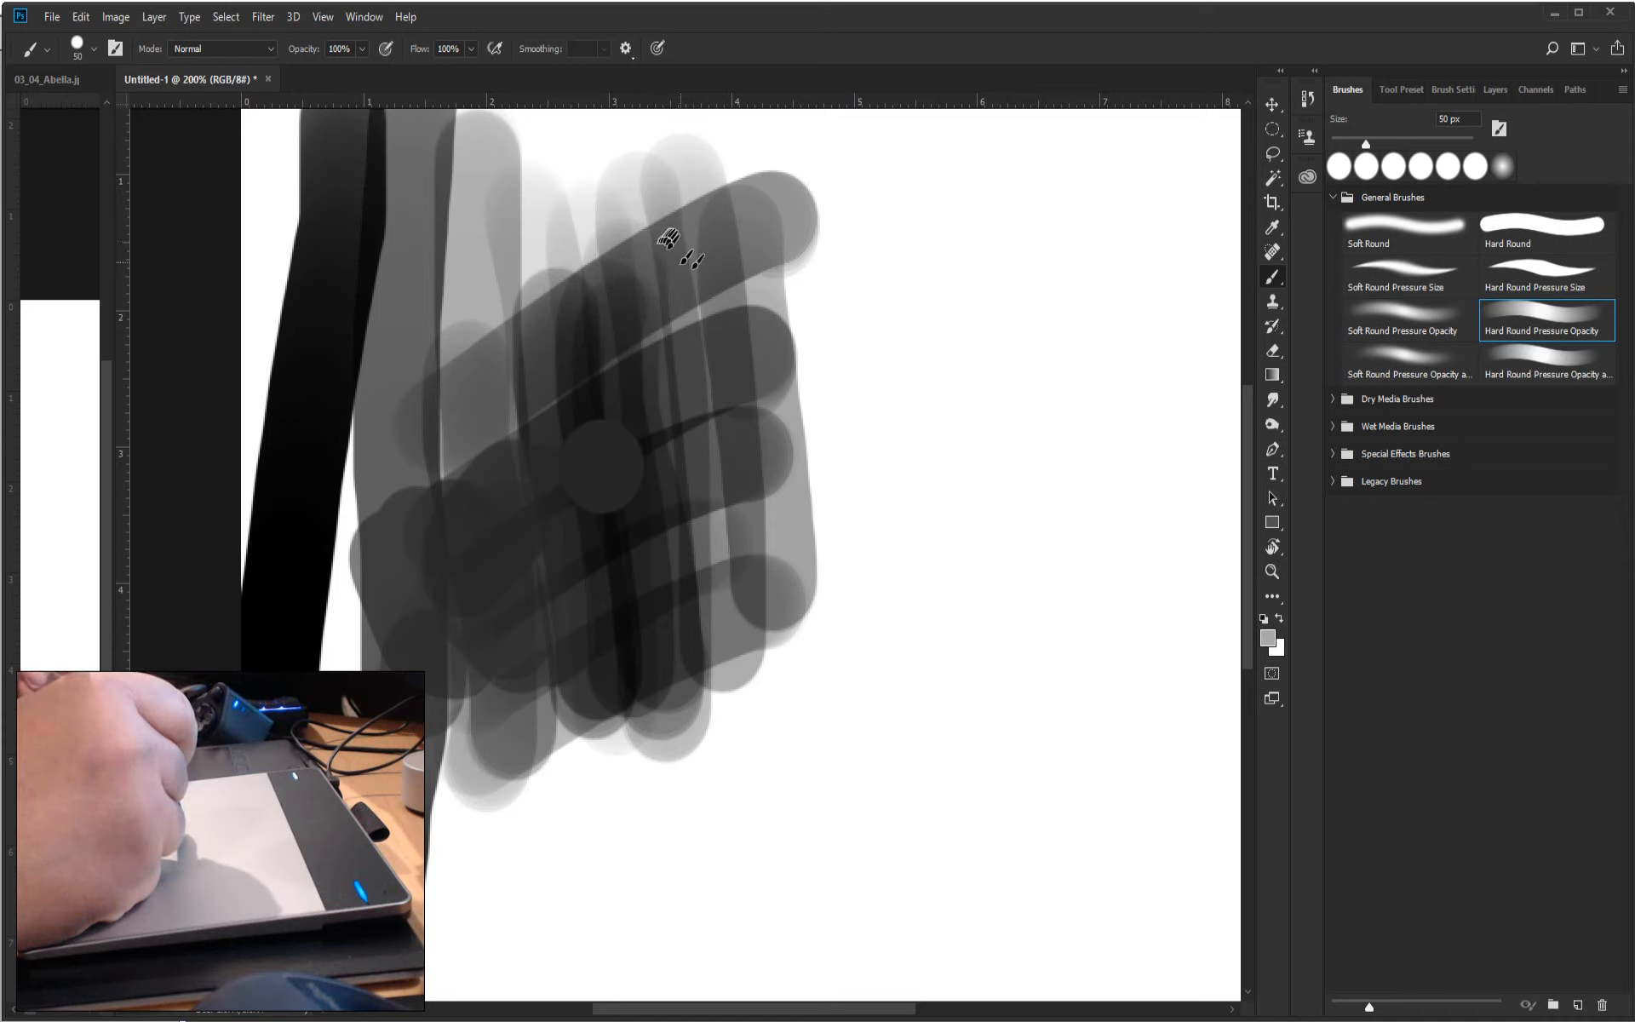
key(alt)
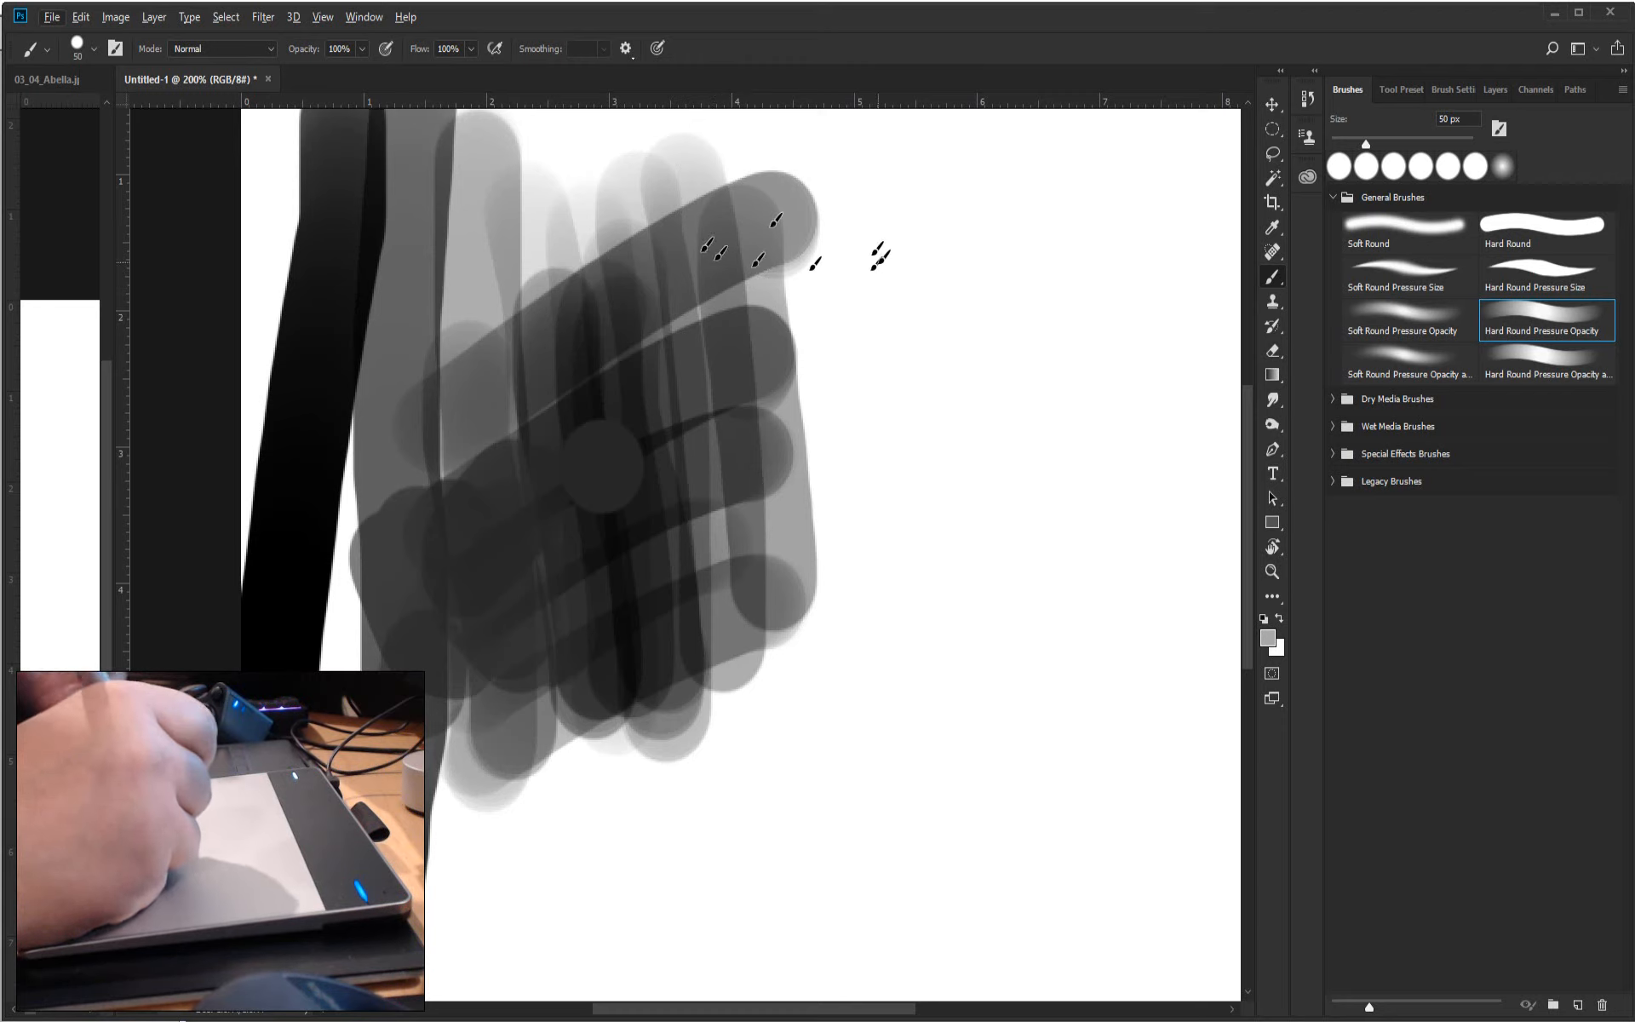
Paint overlapping, mostly vertical light grey strokes on the blank white area beside the dark crosshatching.
mouse_move(882, 277)
mouse_down()
mouse_move(849, 376)
mouse_move(882, 464)
mouse_up()
drag(996, 411, 984, 758)
drag(924, 452, 884, 722)
drag(837, 627, 819, 860)
drag(800, 516, 824, 774)
drag(907, 468, 910, 687)
drag(996, 344, 994, 610)
drag(1057, 345, 1050, 652)
mouse_move(1111, 306)
mouse_down()
mouse_move(1098, 623)
mouse_move(1105, 660)
mouse_up()
mouse_move(1136, 337)
mouse_down()
mouse_move(1096, 624)
mouse_move(1136, 677)
mouse_up()
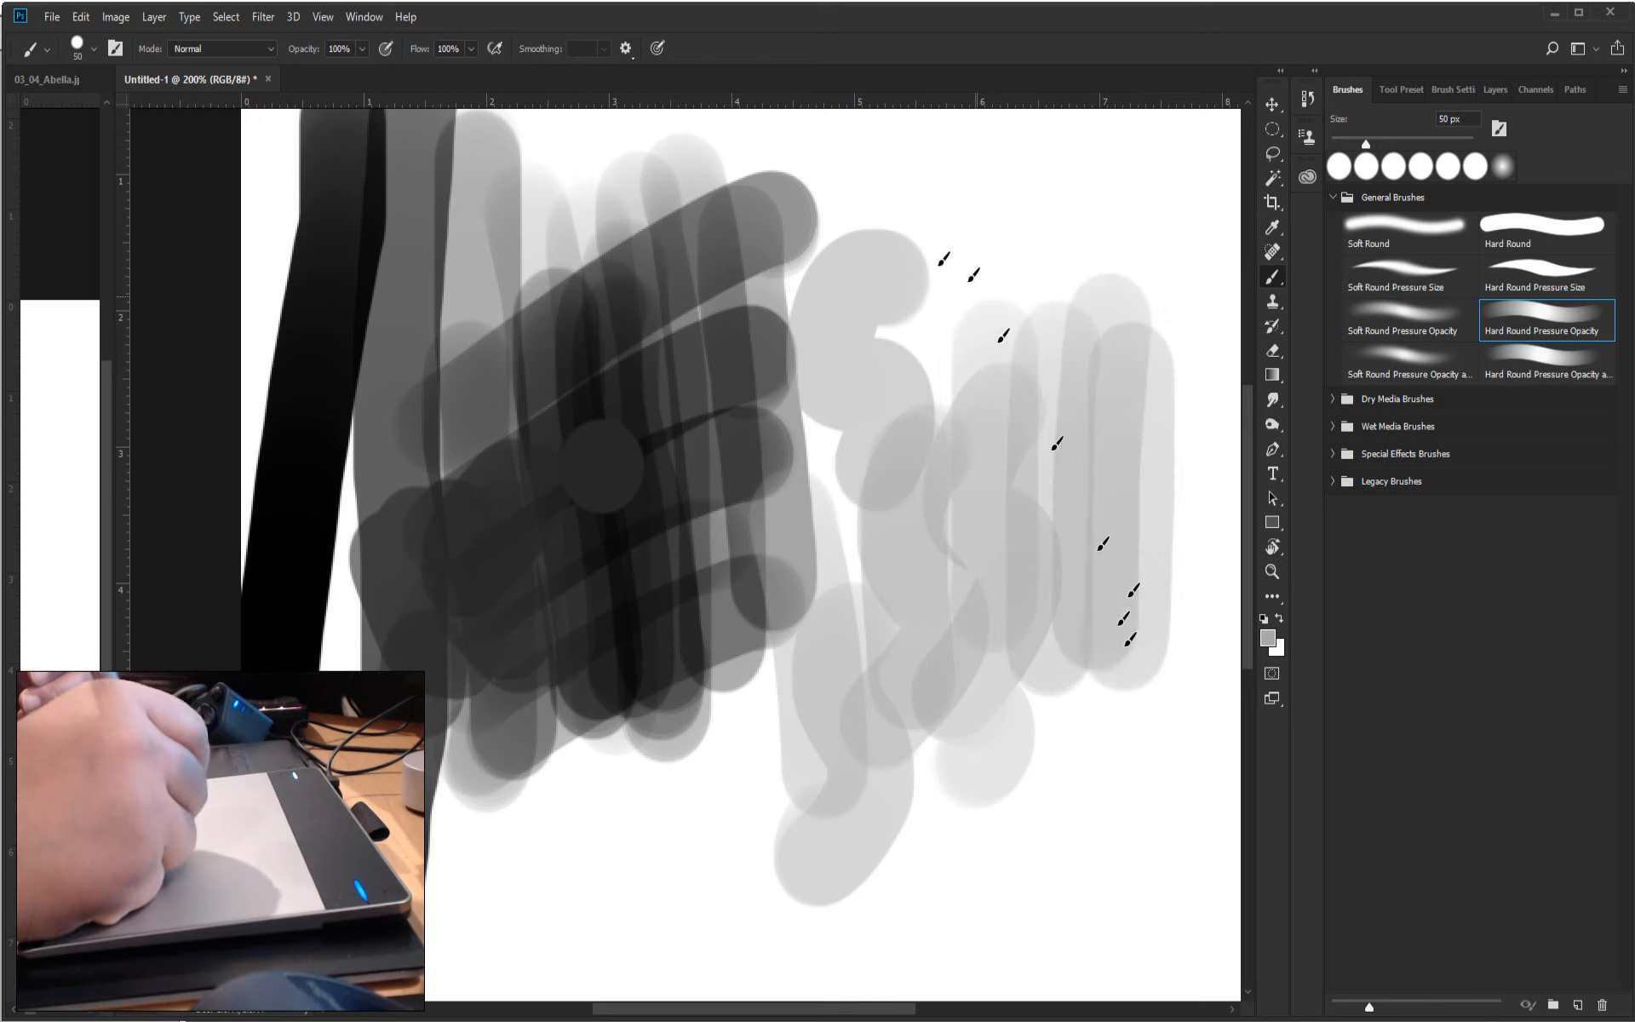